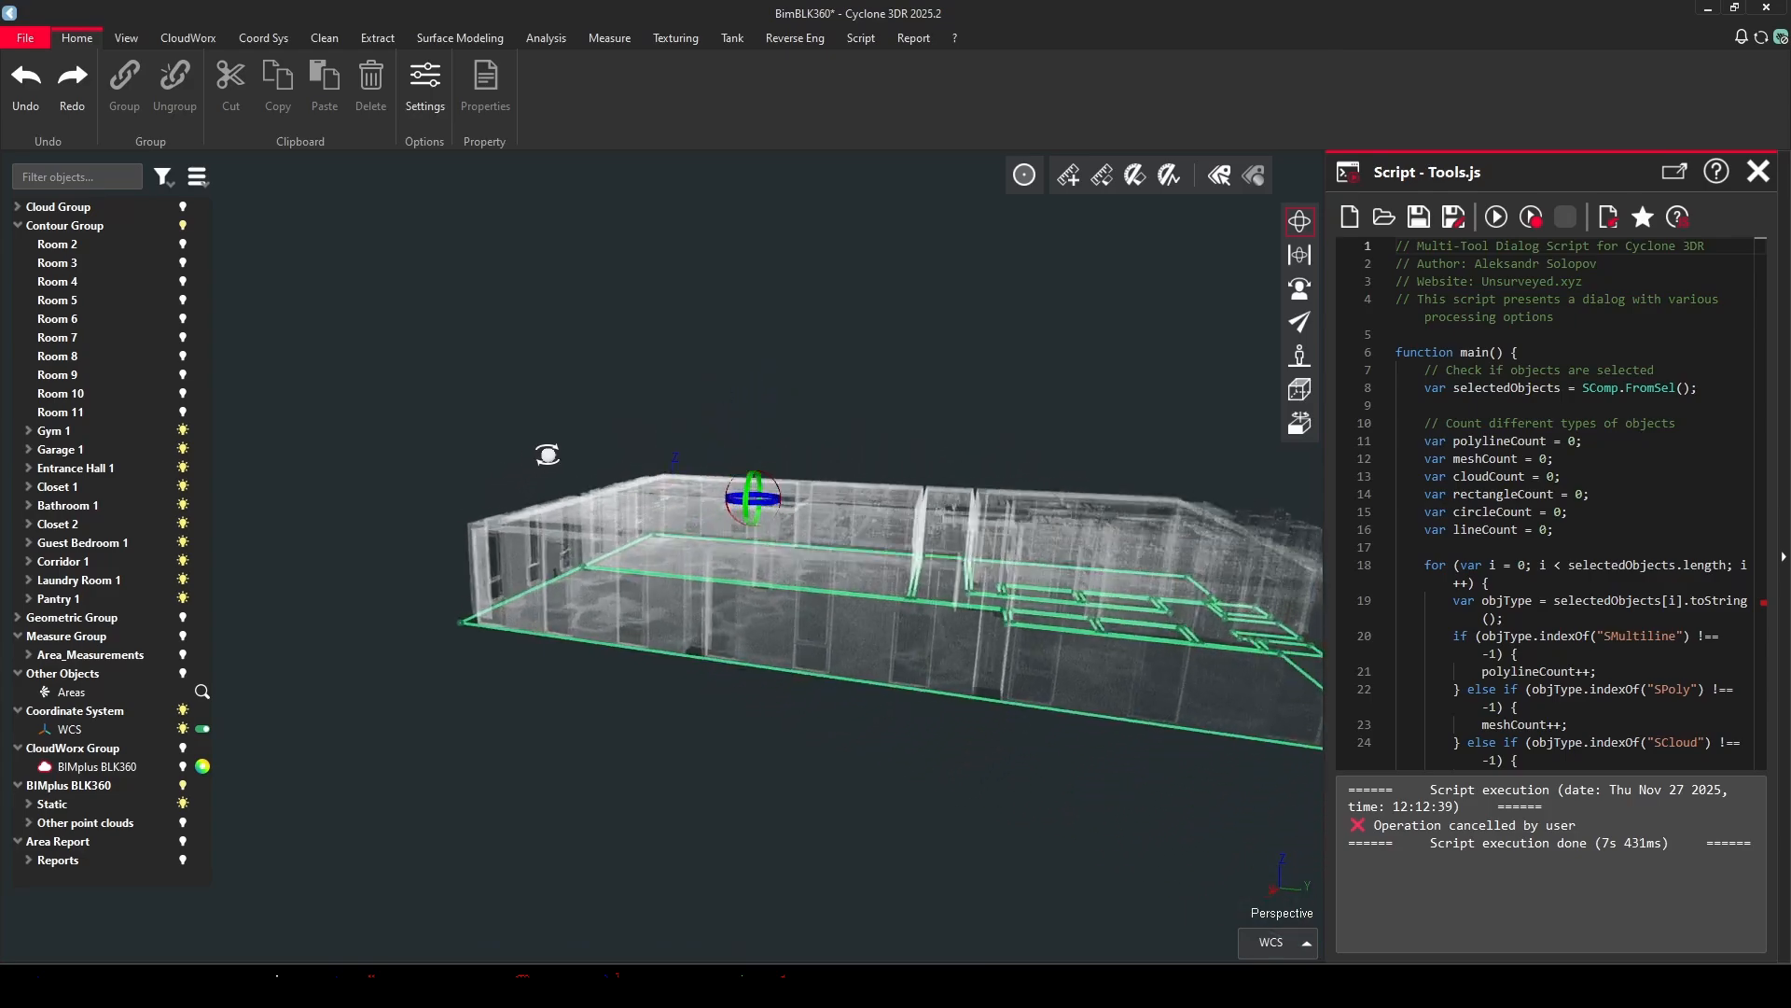
Select all the room contour polylines of the scanned floor plan together.
drag(303, 586, 201, 583)
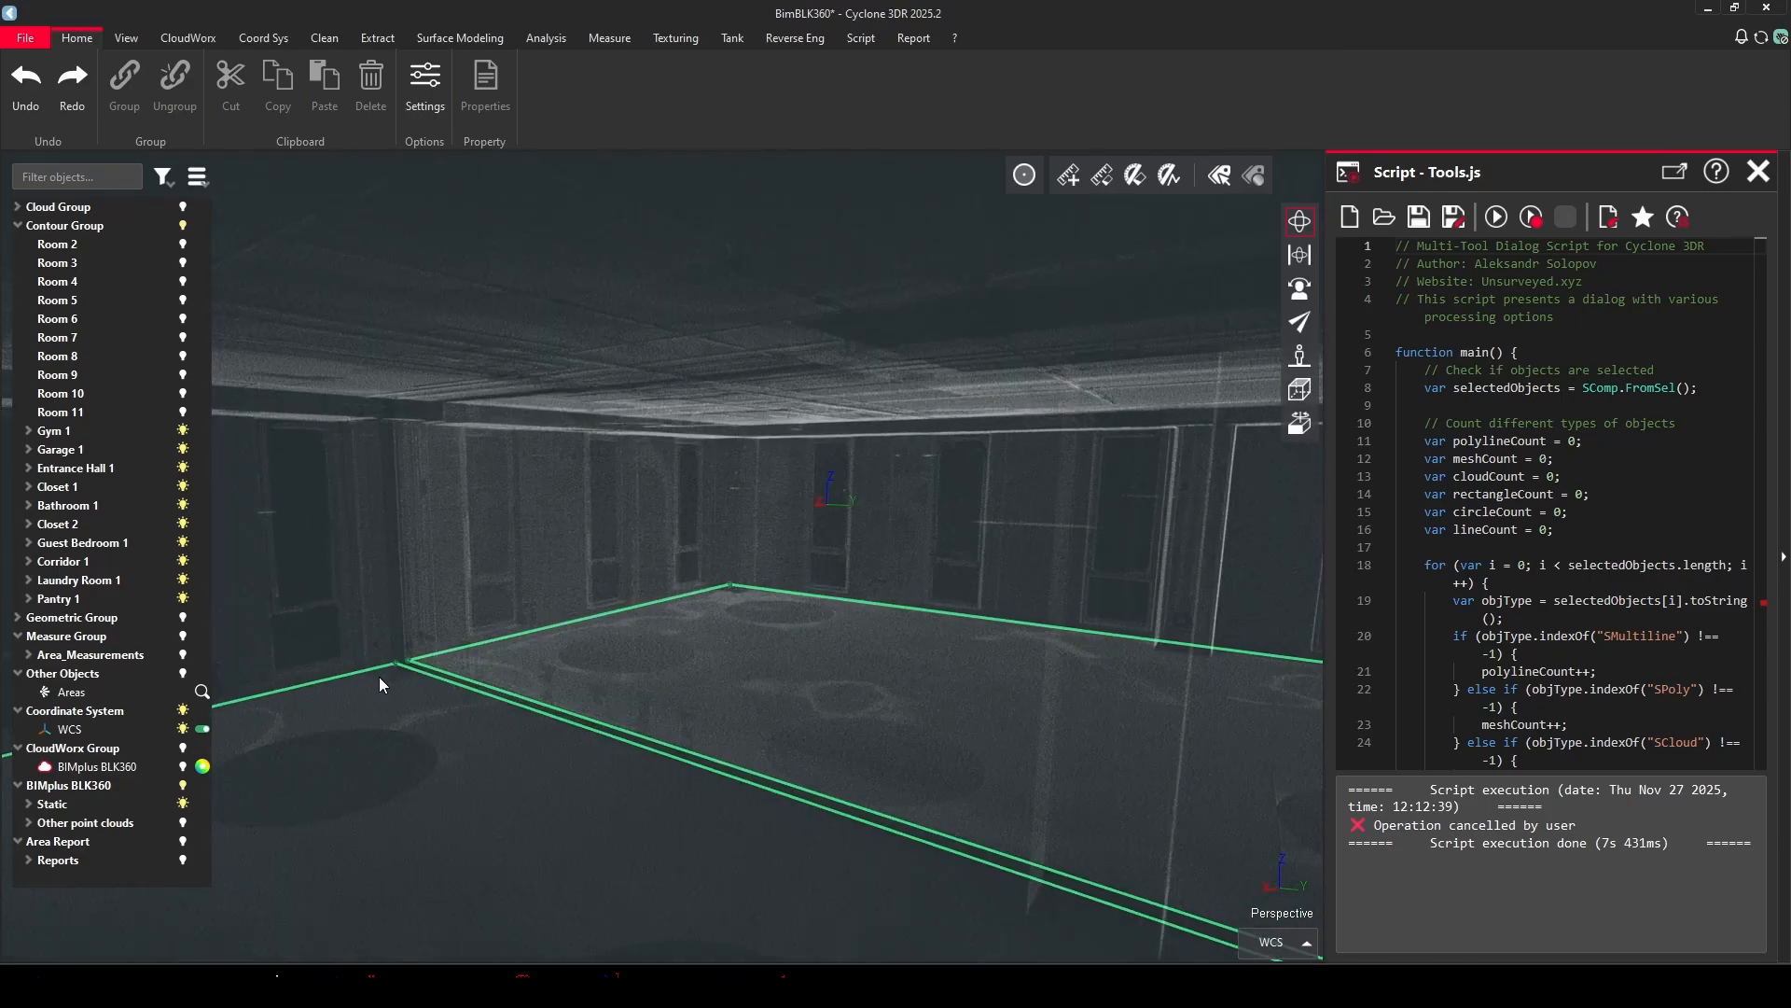
drag(342, 493, 566, 604)
scroll(668, 416, down, 10)
middle_drag(563, 616, 564, 692)
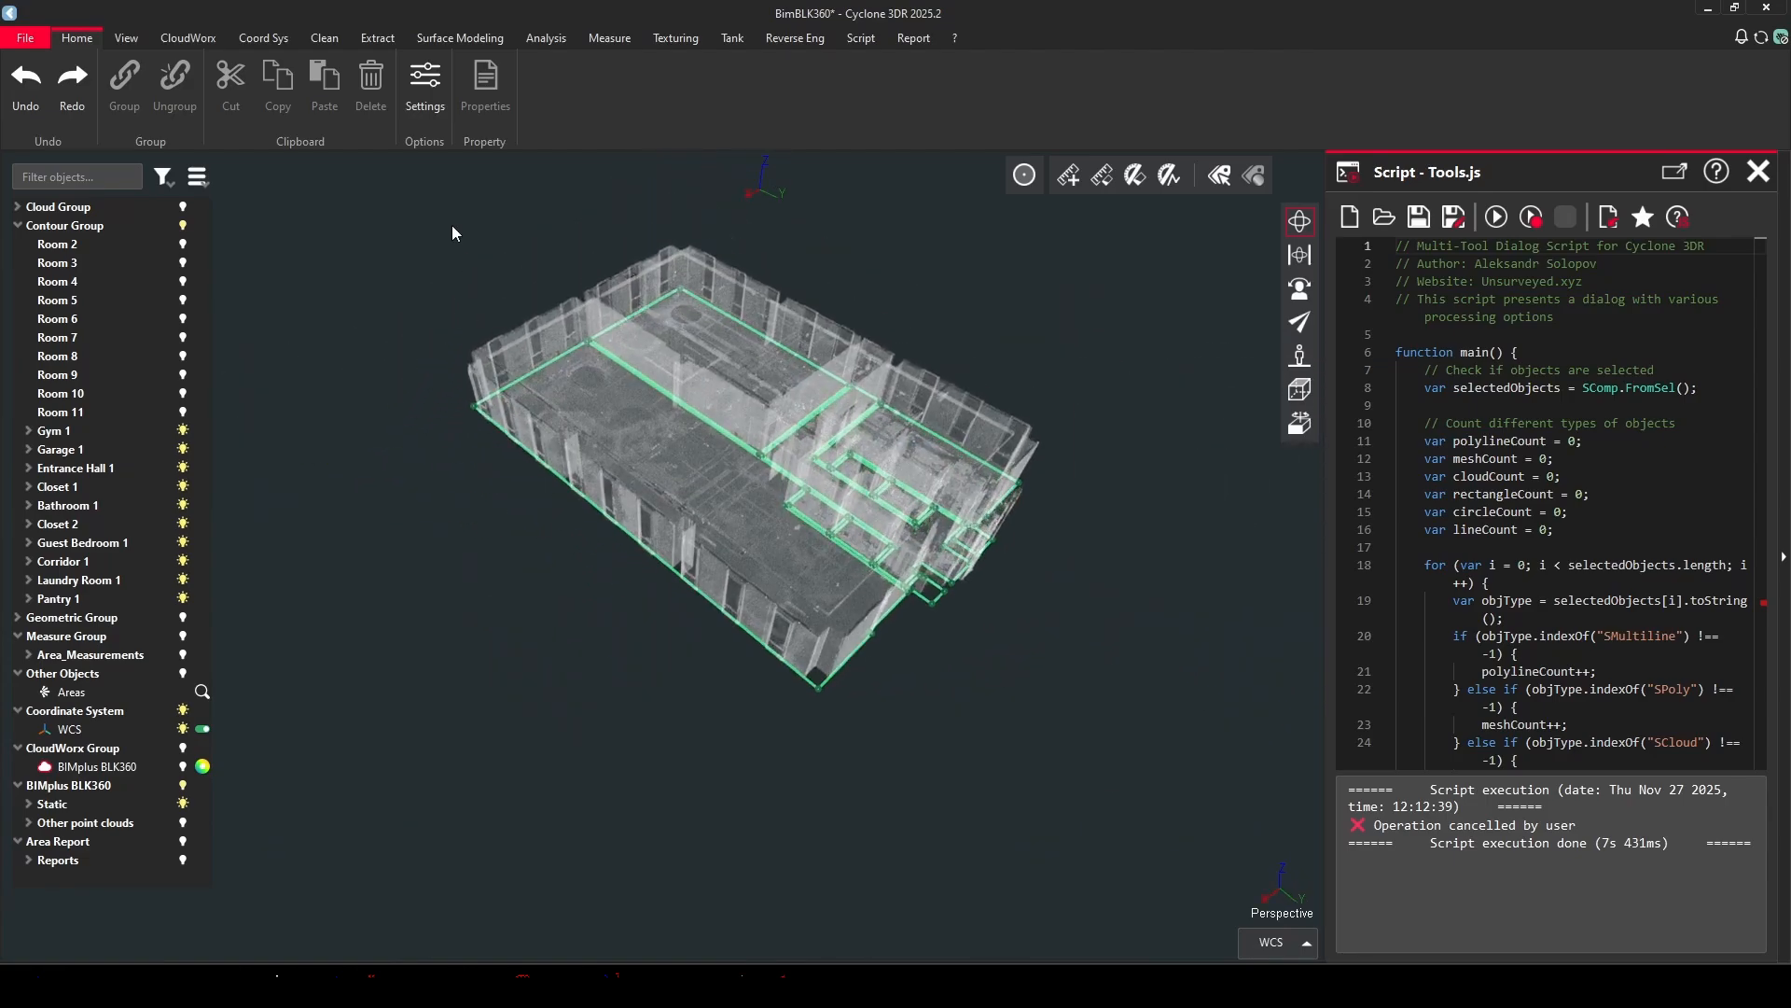
ctrl+drag(451, 226, 1102, 791)
drag(655, 499, 609, 549)
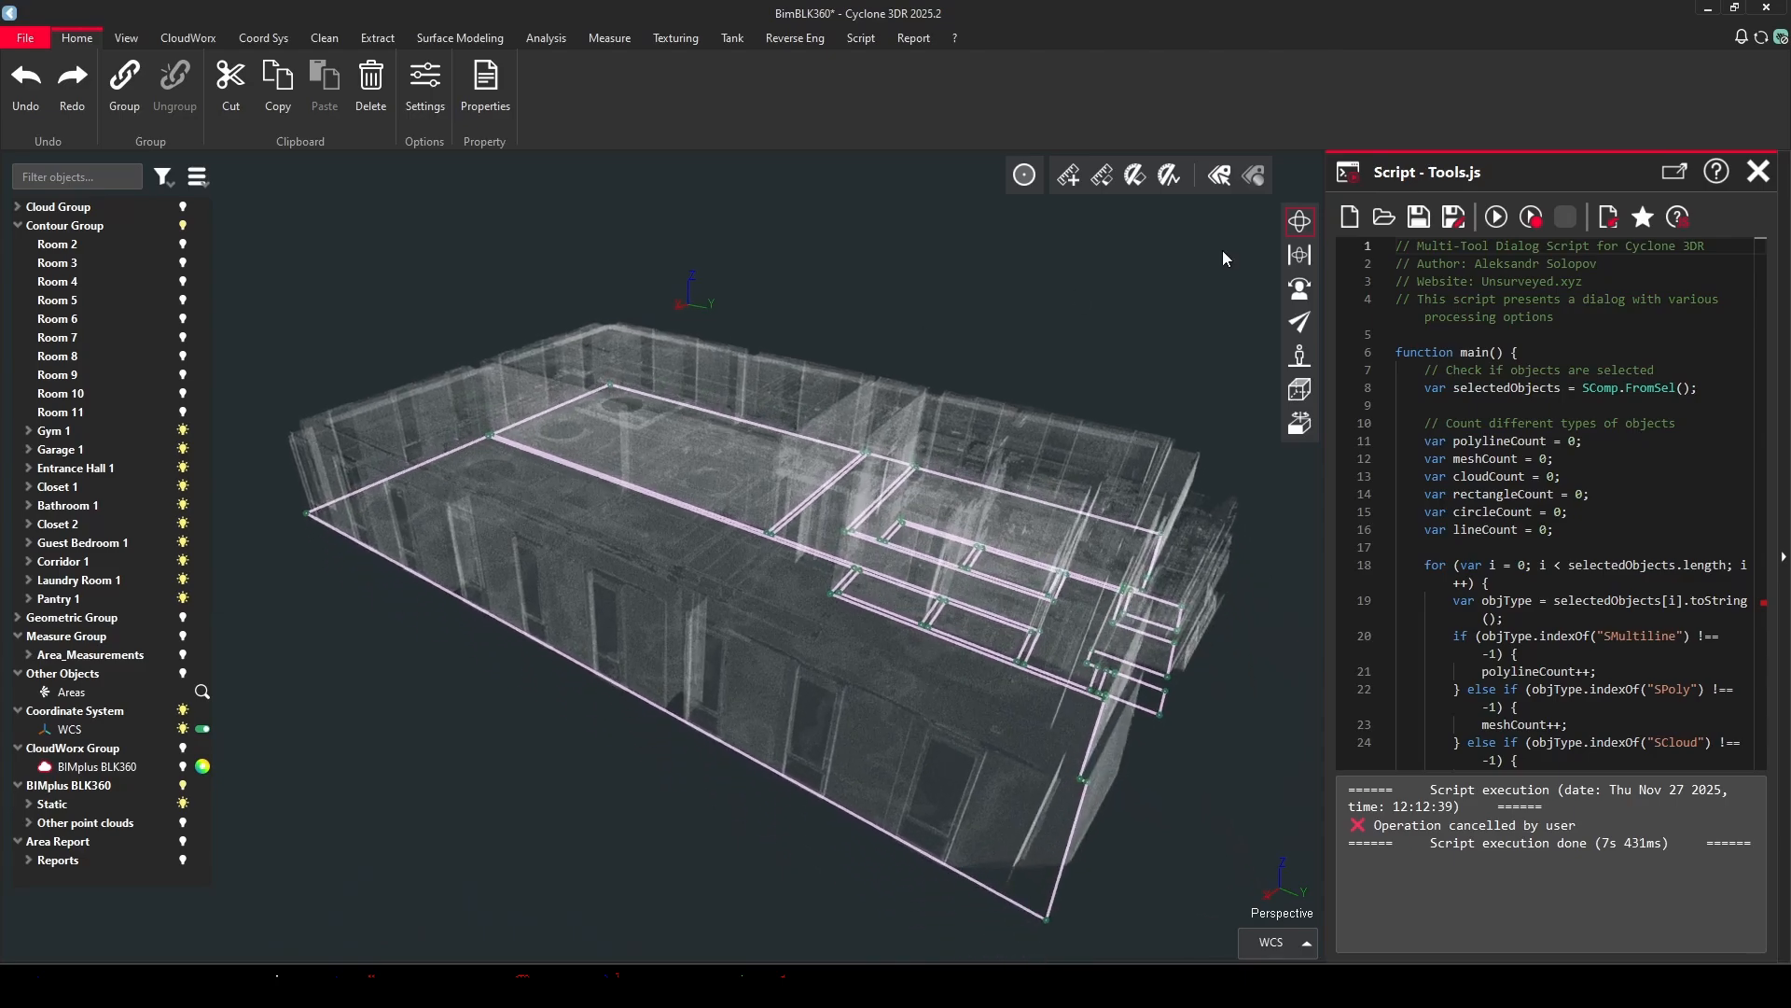
Run the Polyline_Extrude Rooms tool on the selected contours, with extrusion based on horizontal planes in polyline groups.
click(1496, 217)
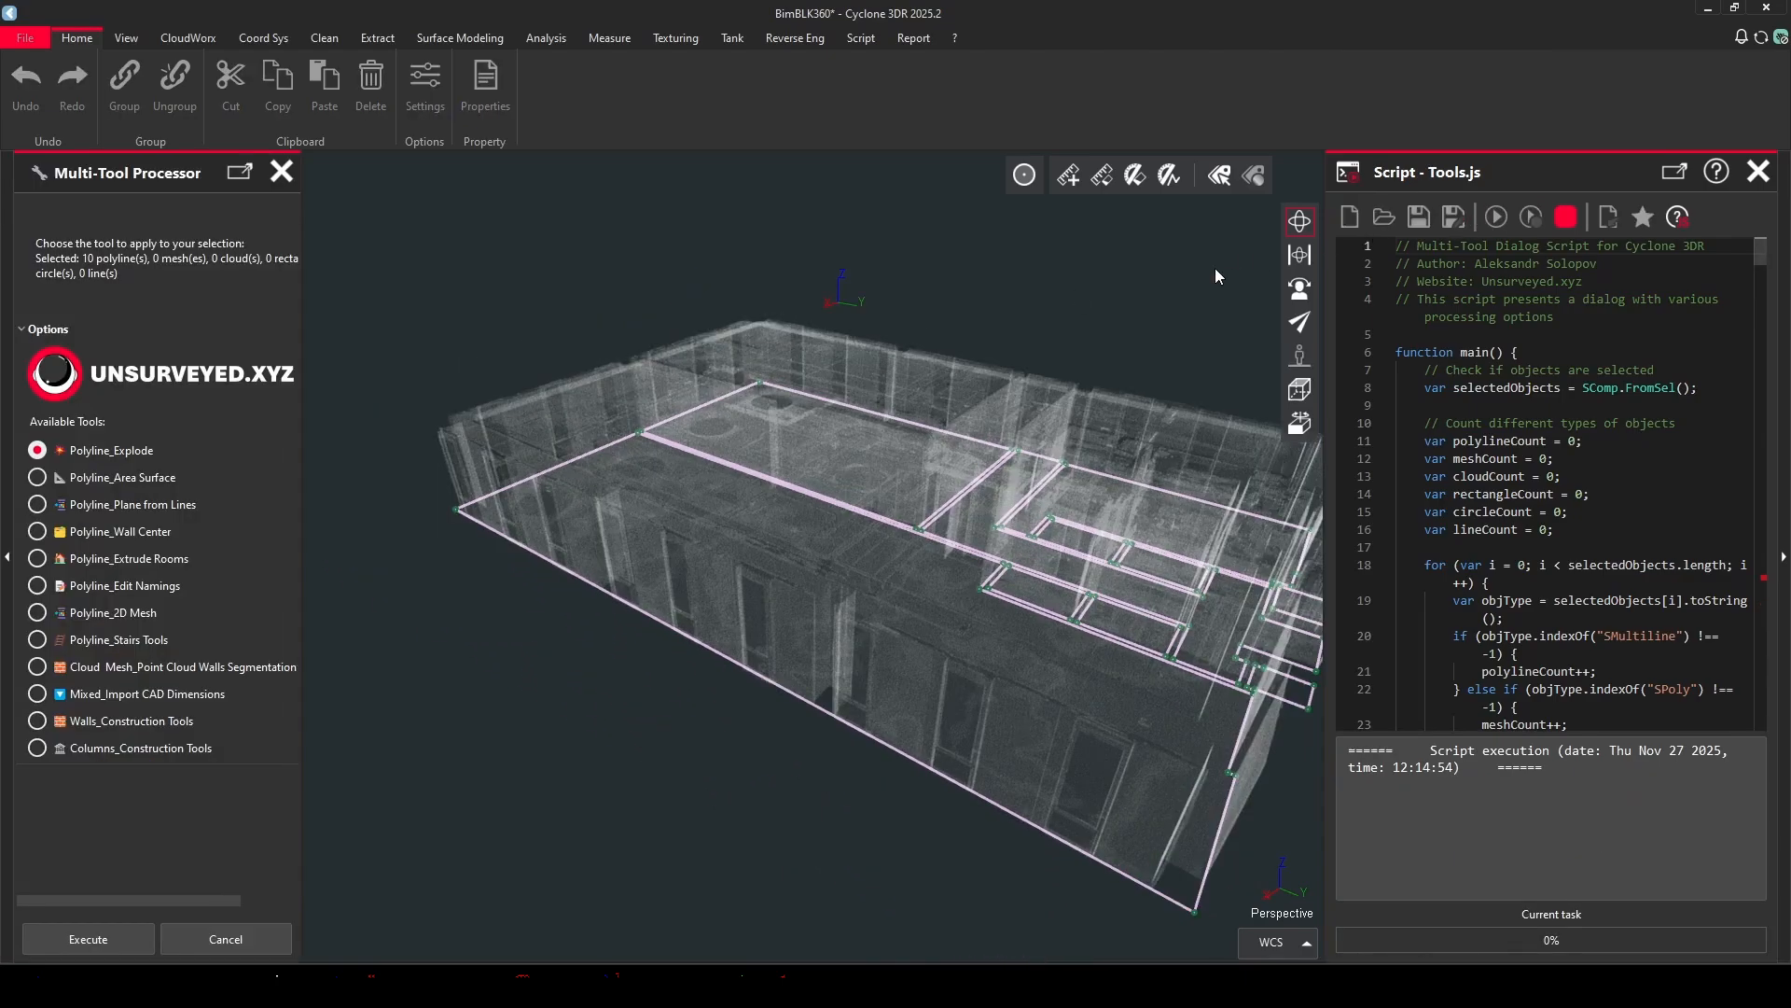
click(112, 942)
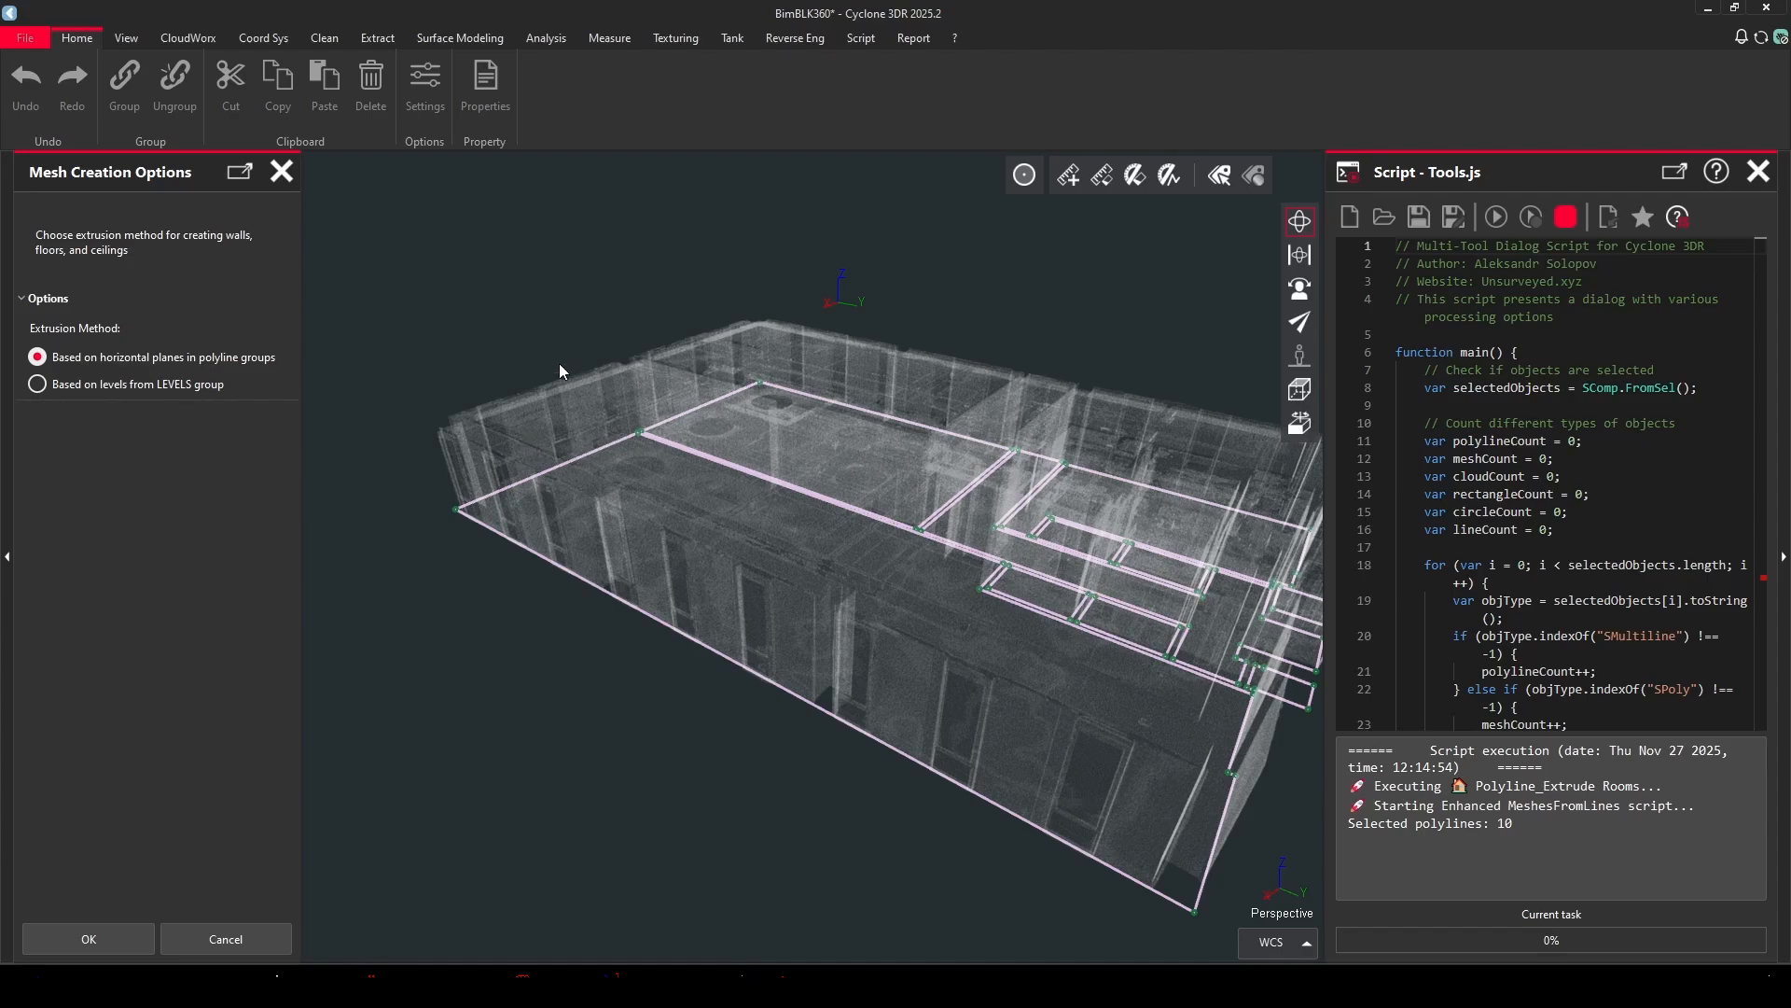
drag(834, 530, 642, 541)
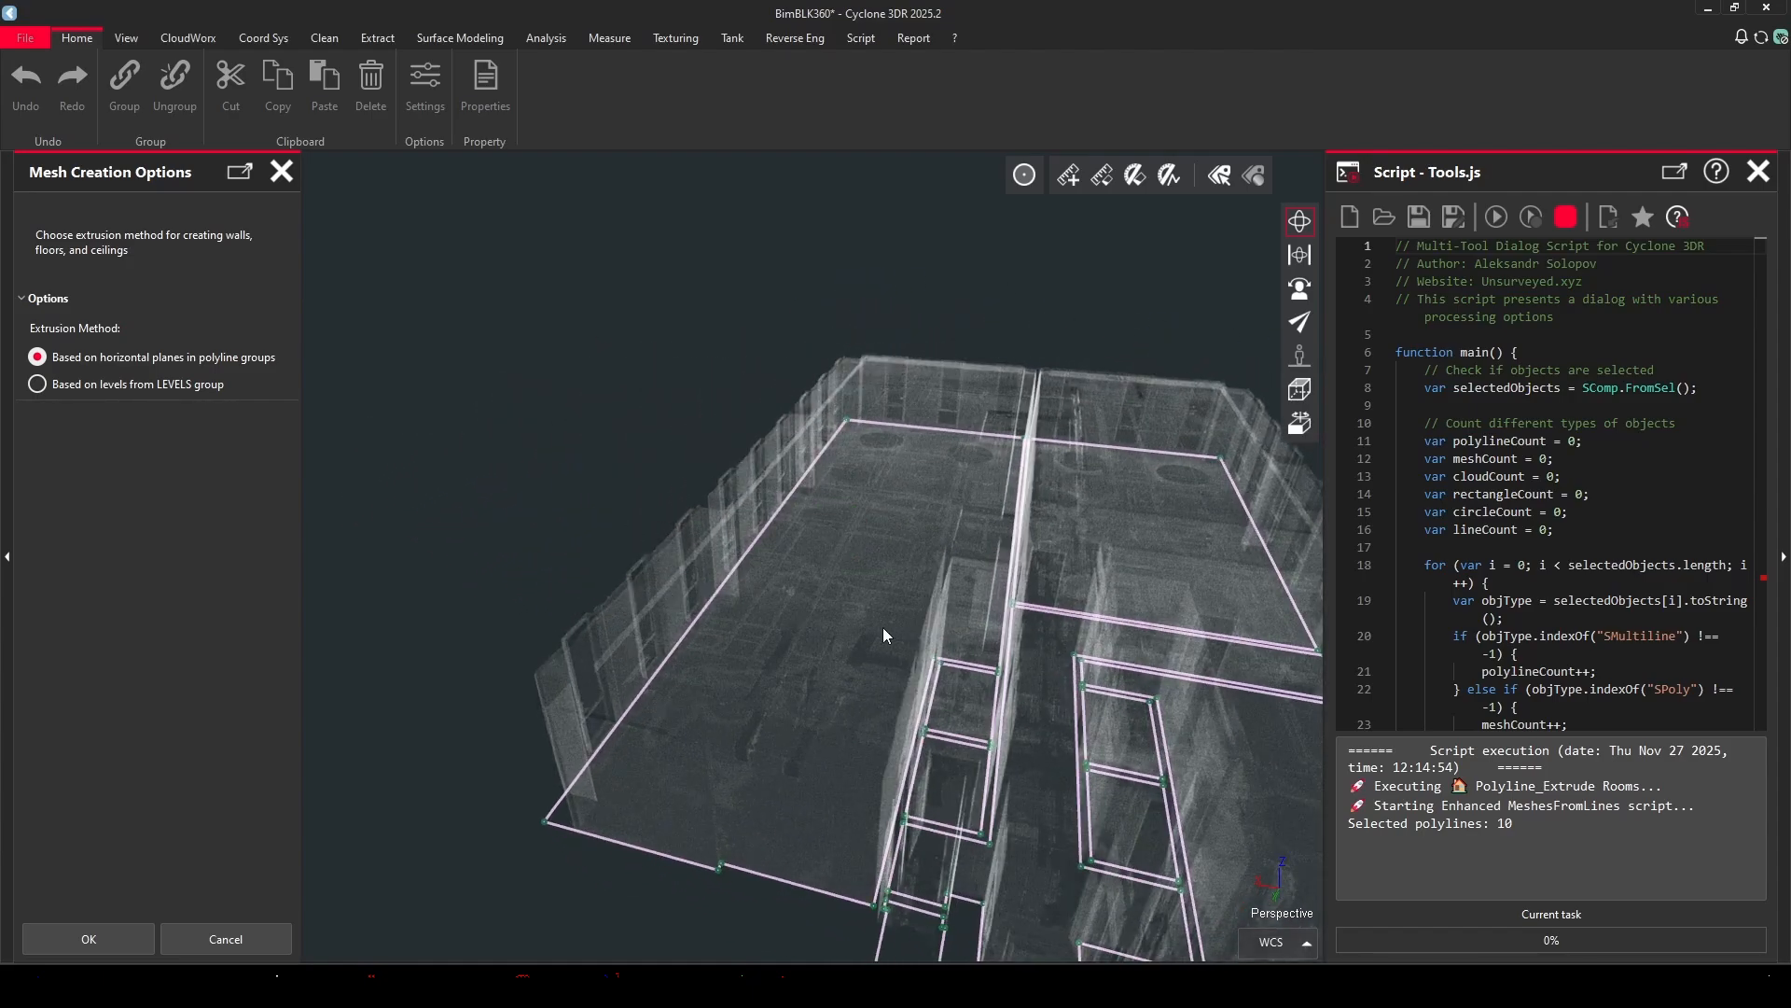
middle_drag(881, 627, 754, 464)
mouse_move(626, 553)
mouse_down()
mouse_move(696, 540)
mouse_move(635, 535)
mouse_up()
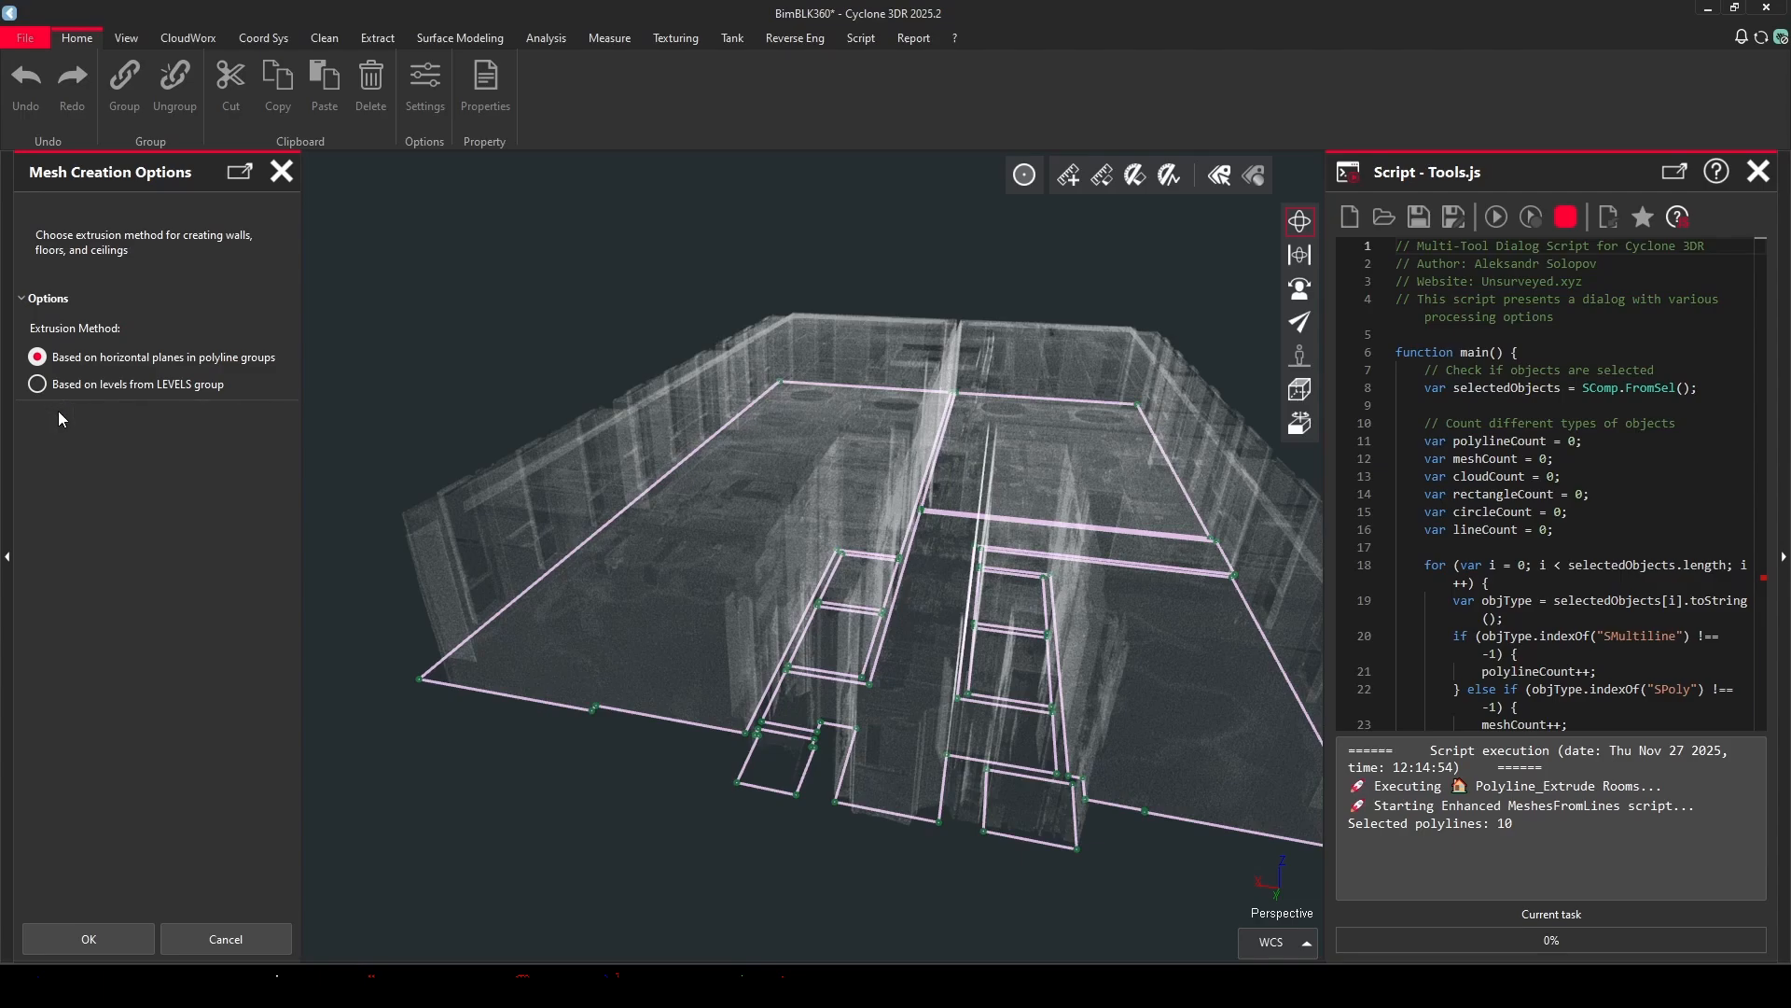
click(81, 938)
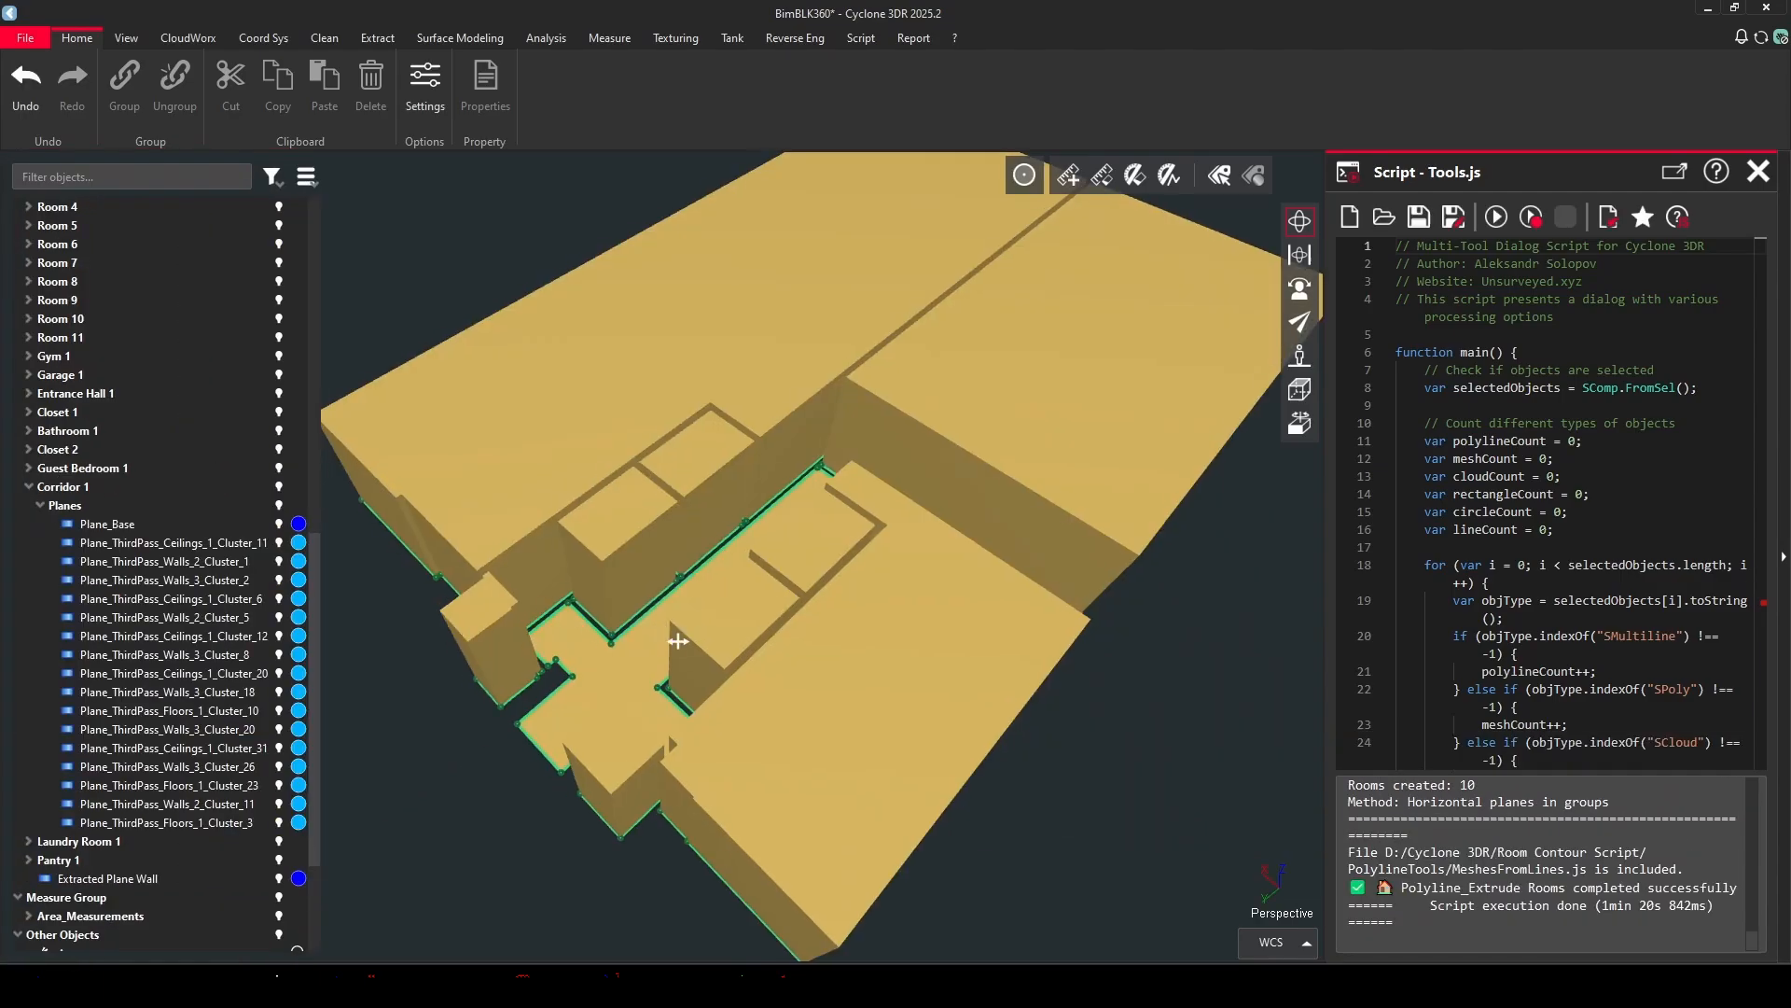
Delete the Corridor 1 room meshes and the planes in its contour group, keeping the contour polyline.
mouse_move(678, 640)
mouse_down()
mouse_move(696, 651)
mouse_move(686, 695)
mouse_move(731, 640)
mouse_move(827, 640)
mouse_move(645, 689)
mouse_move(692, 645)
mouse_up()
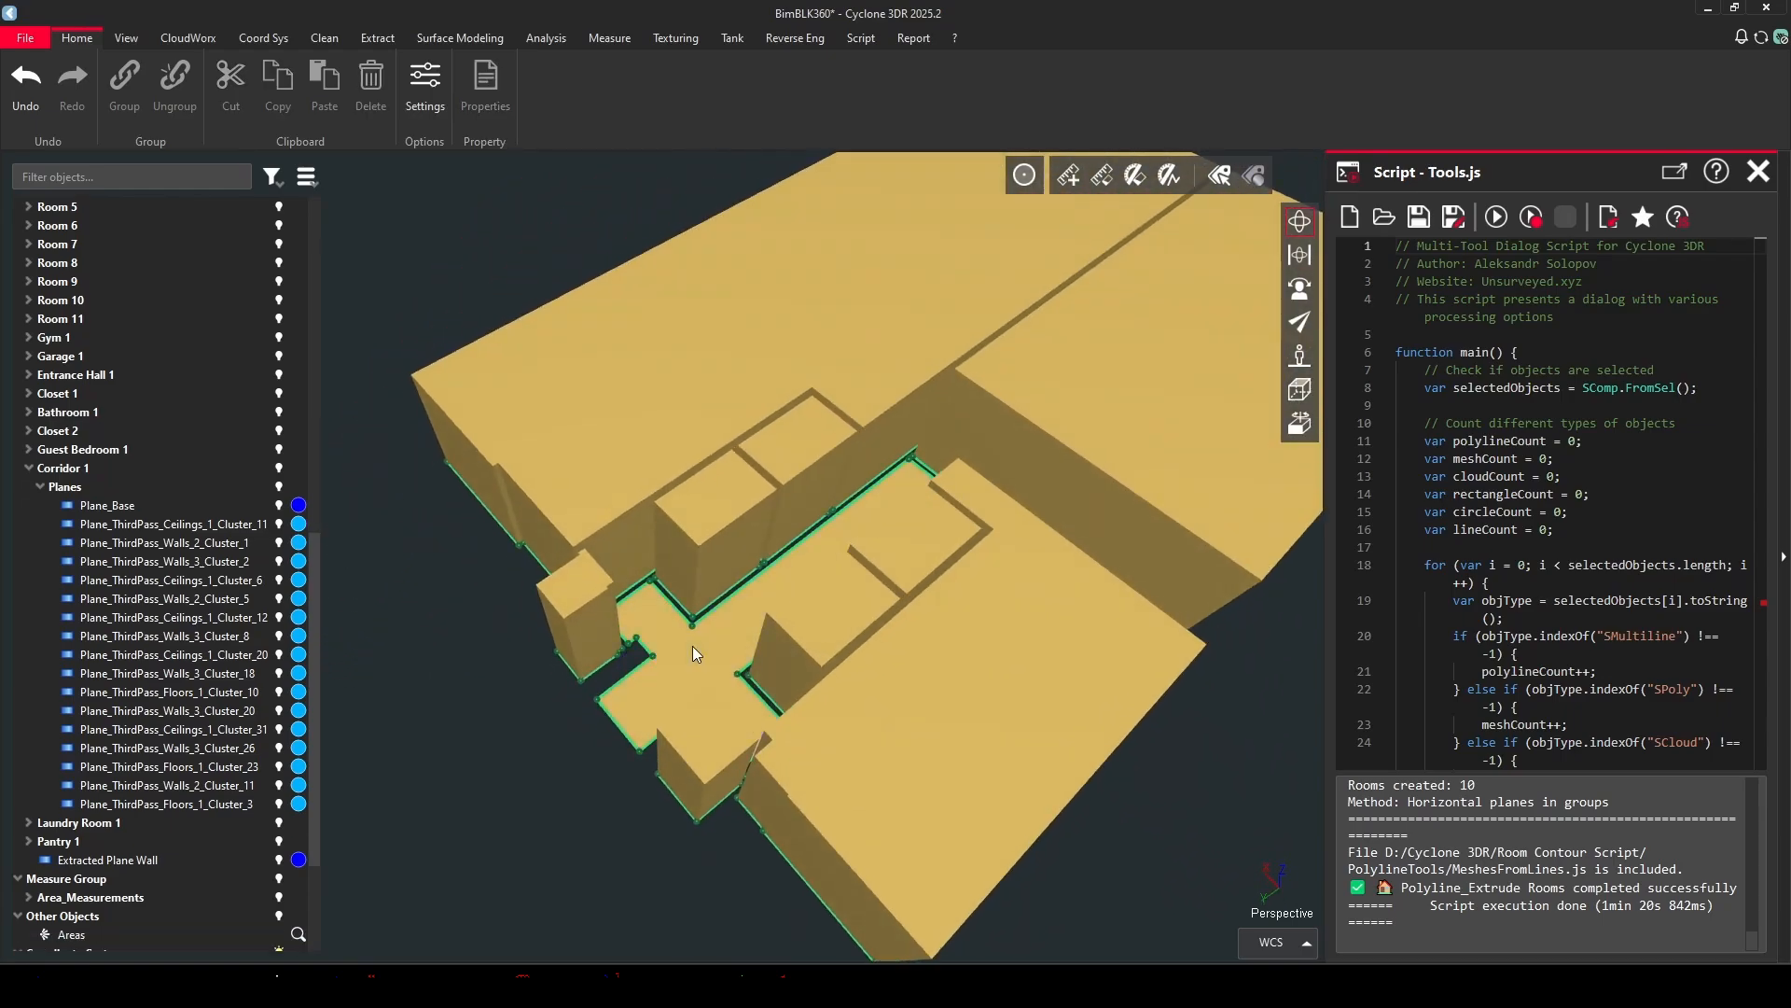
key(Delete)
drag(630, 669, 625, 734)
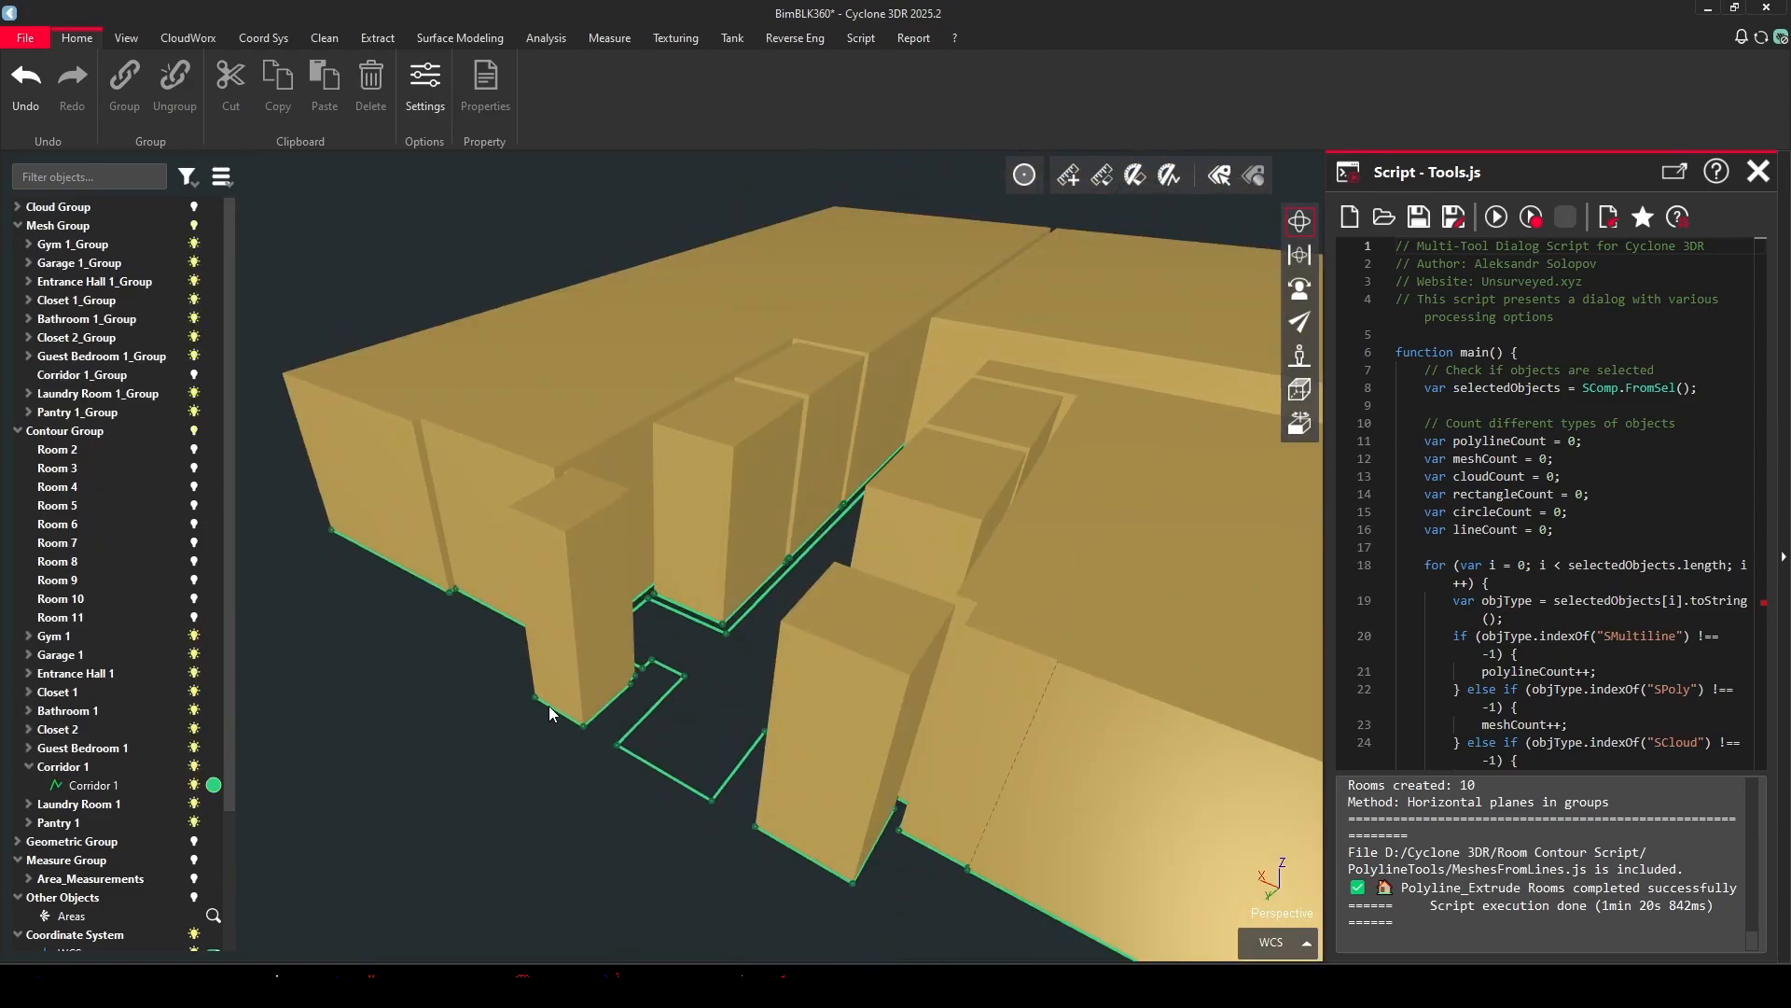
Collapse all the expanded top-level groups in the object tree.
click(15, 224)
click(16, 244)
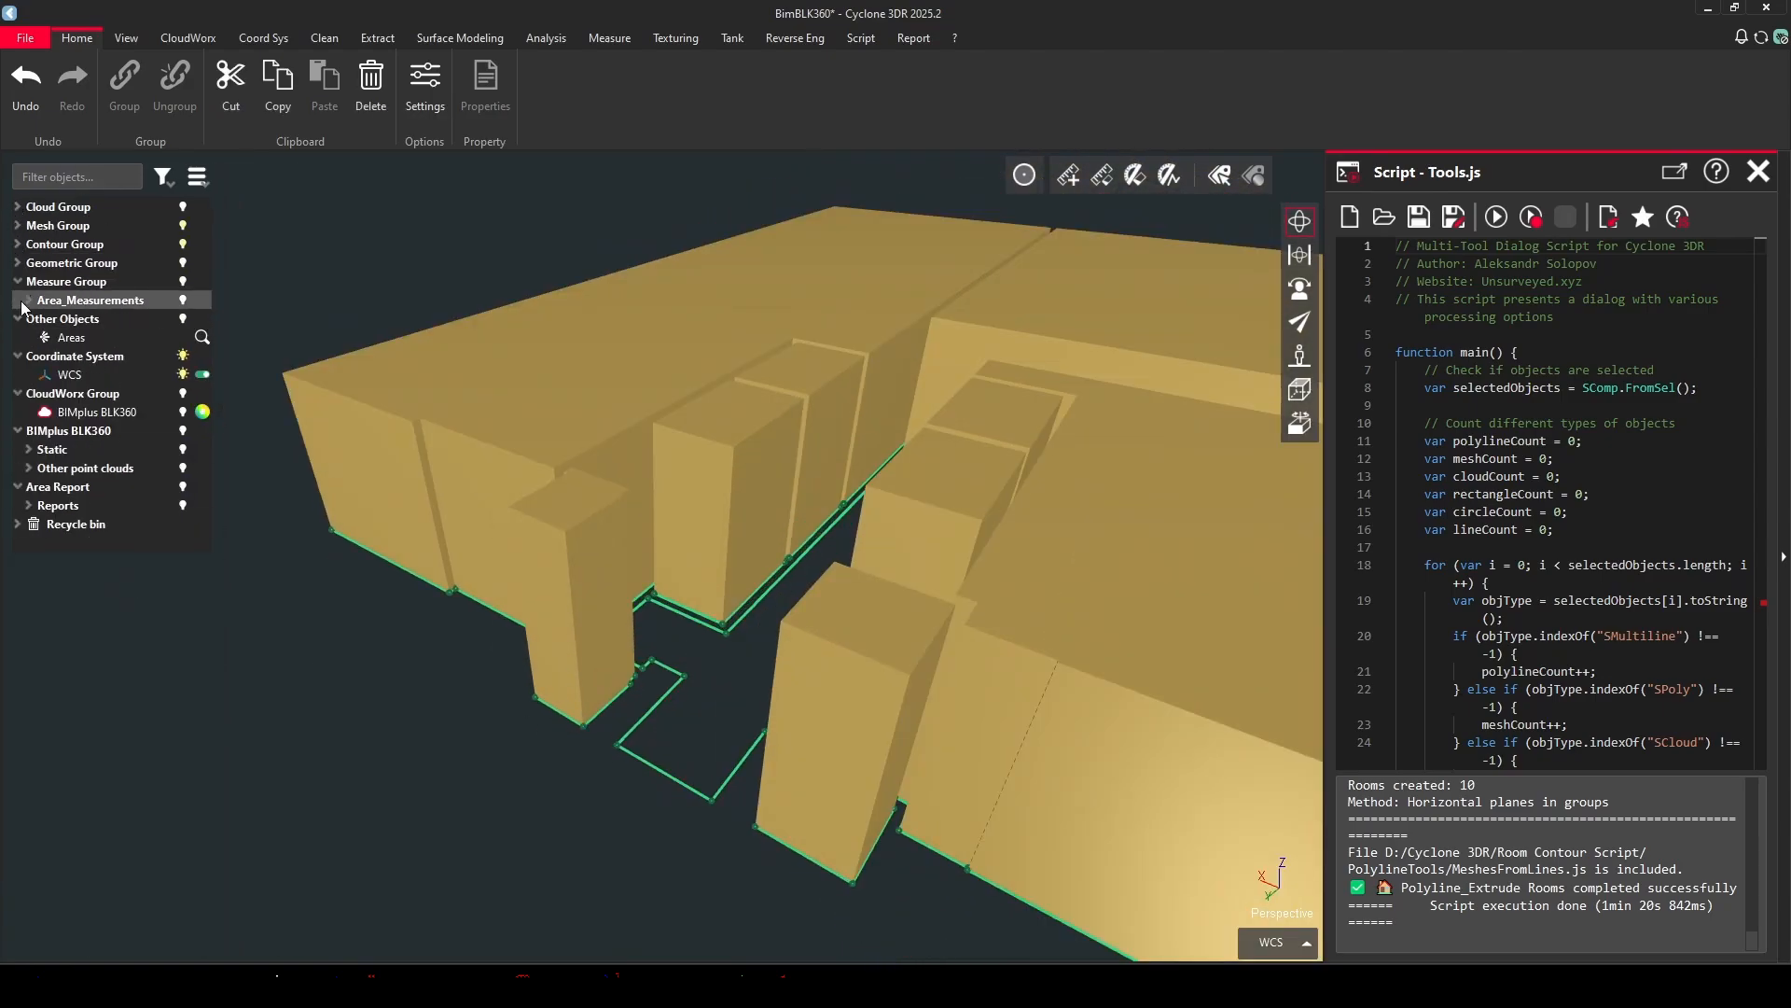
click(16, 281)
click(16, 299)
click(16, 318)
click(16, 336)
click(16, 355)
click(16, 374)
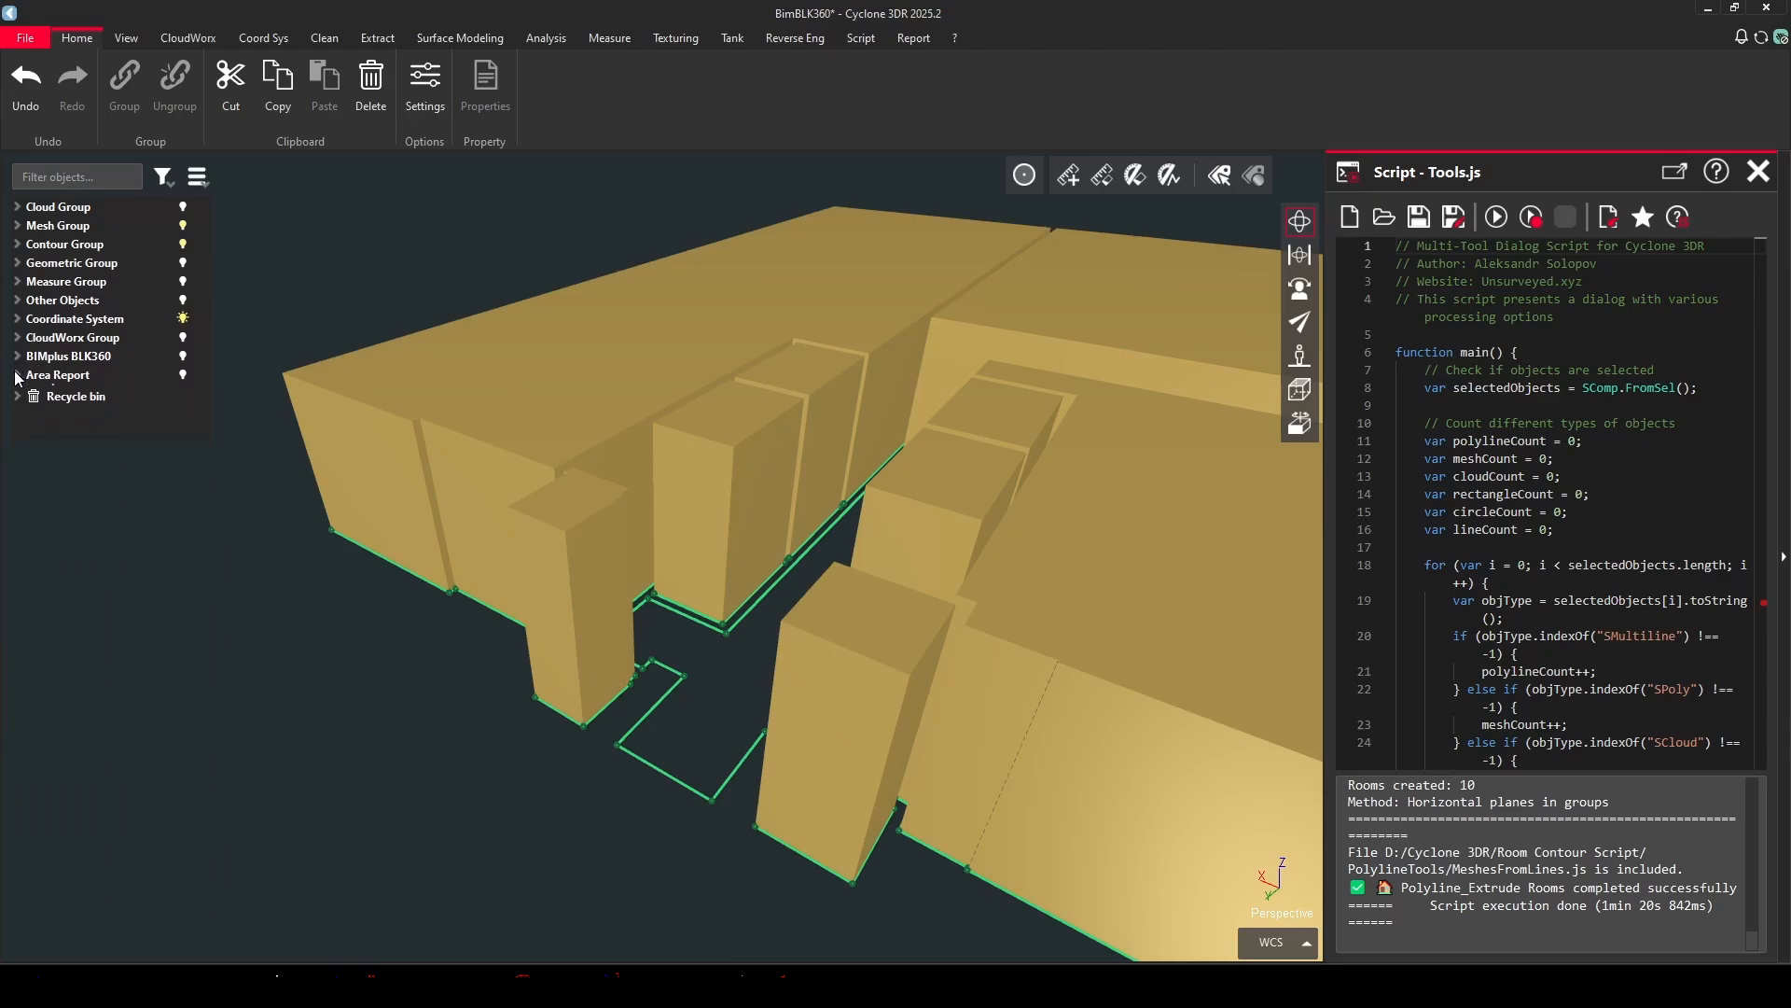
Create a new top-level group named LEVELS in the object tree.
right_click(94, 406)
click(167, 455)
text(LEVELS)
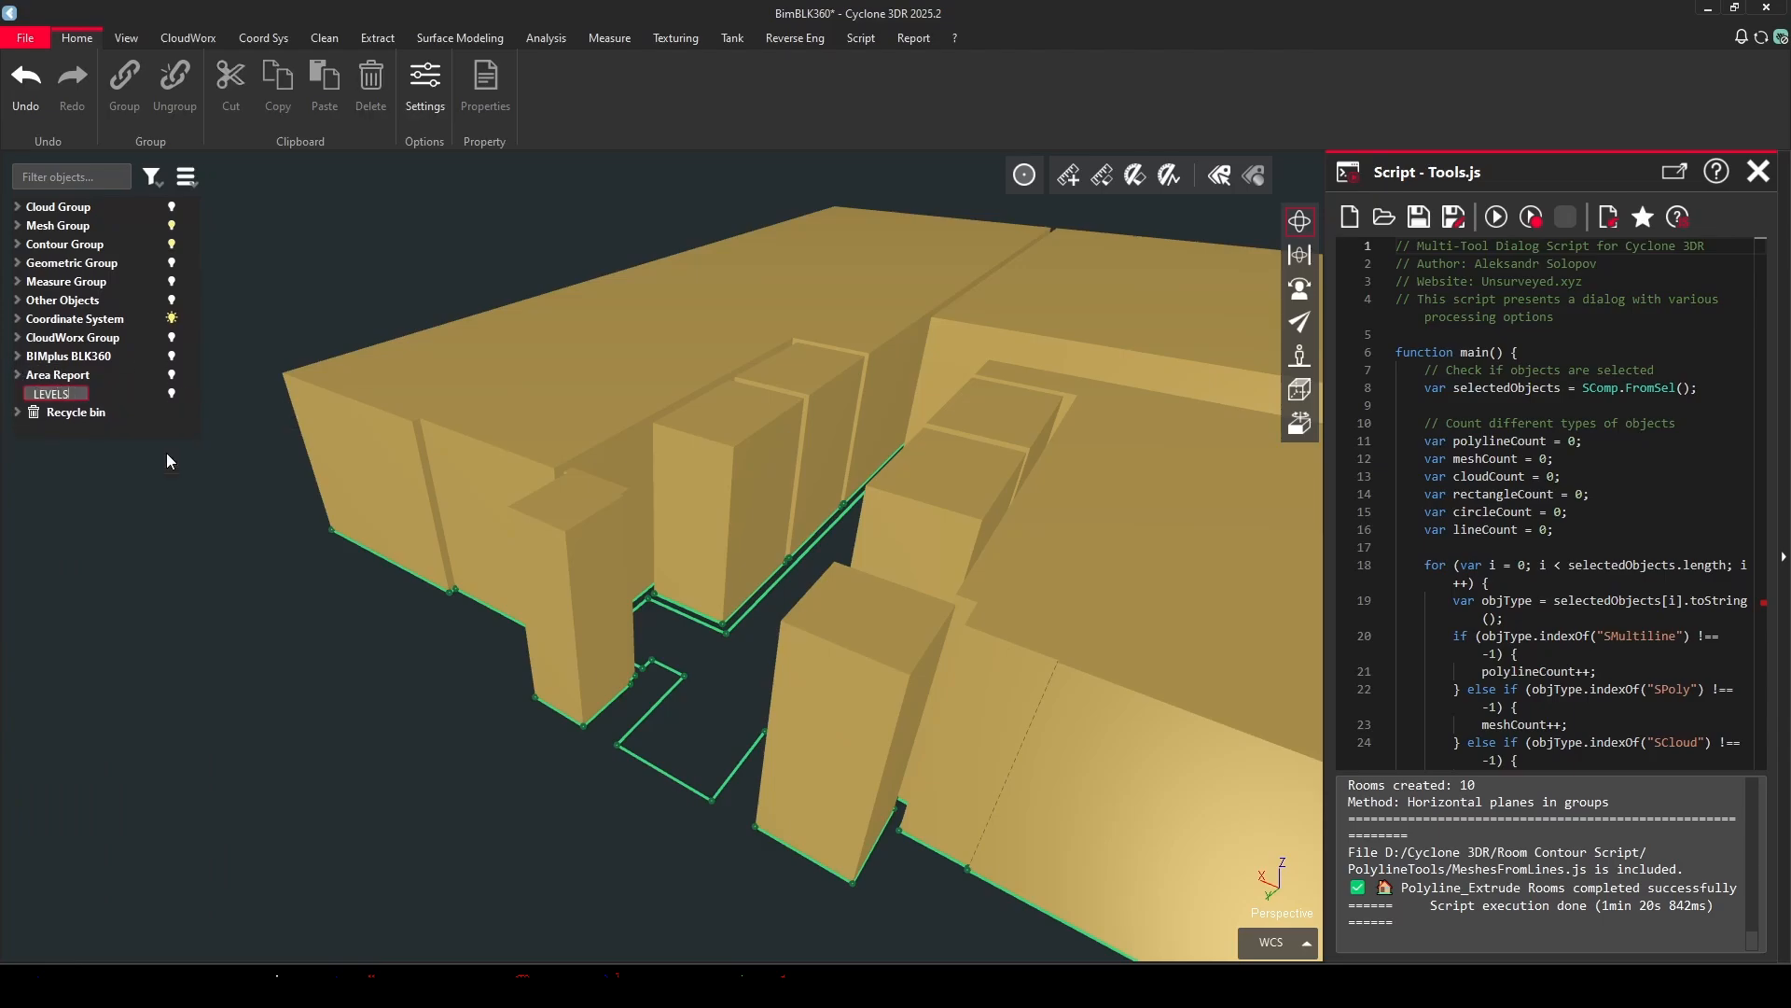
key(Return)
Extract a plane from the Gym 1 floor mesh with Region Grow and keep the command running.
click(378, 37)
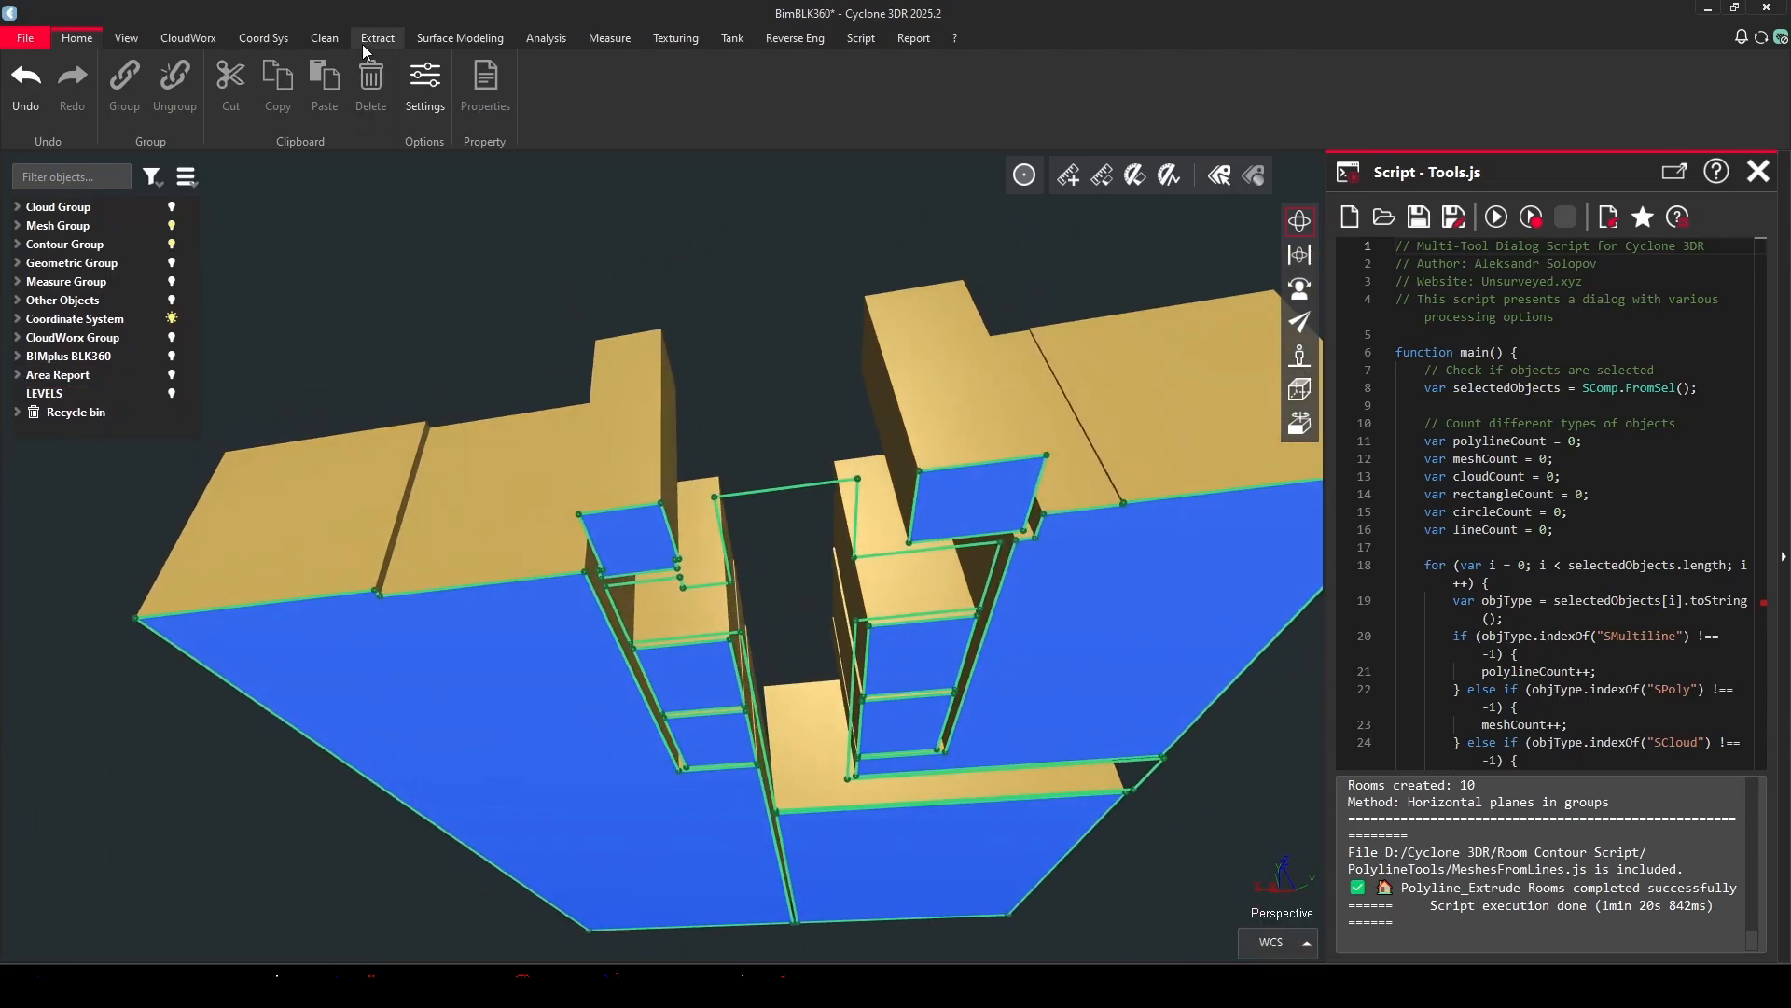
click(633, 93)
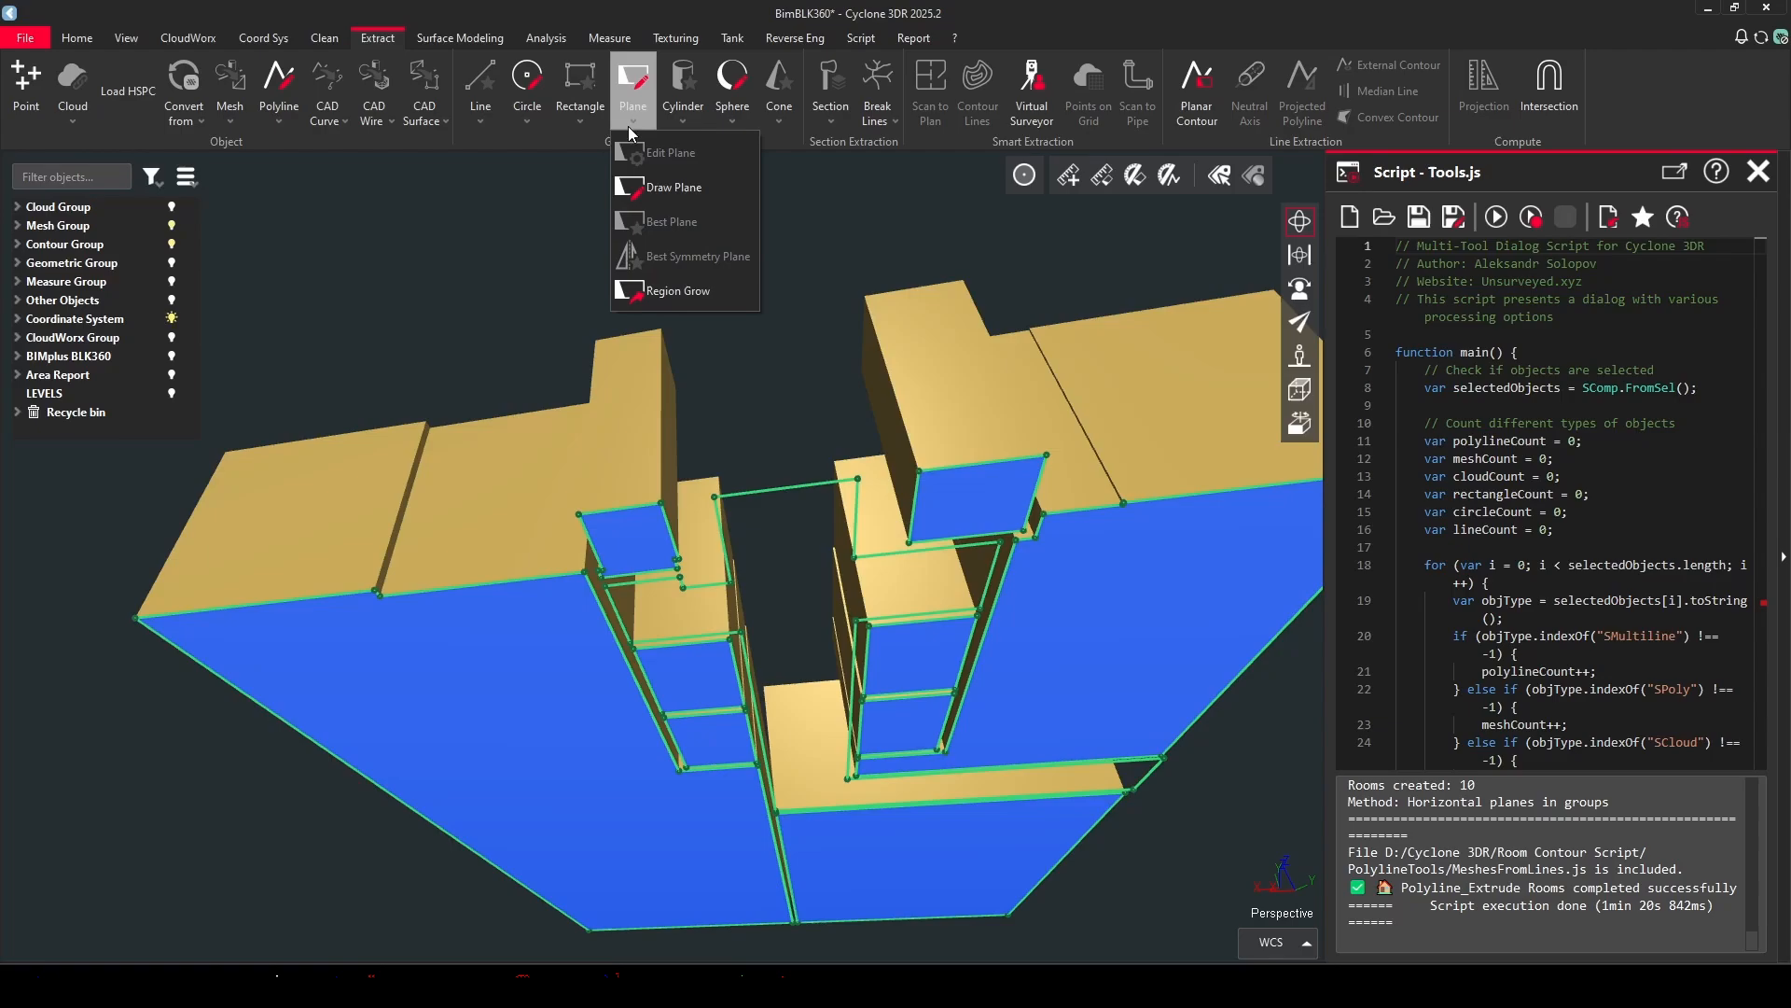
click(679, 291)
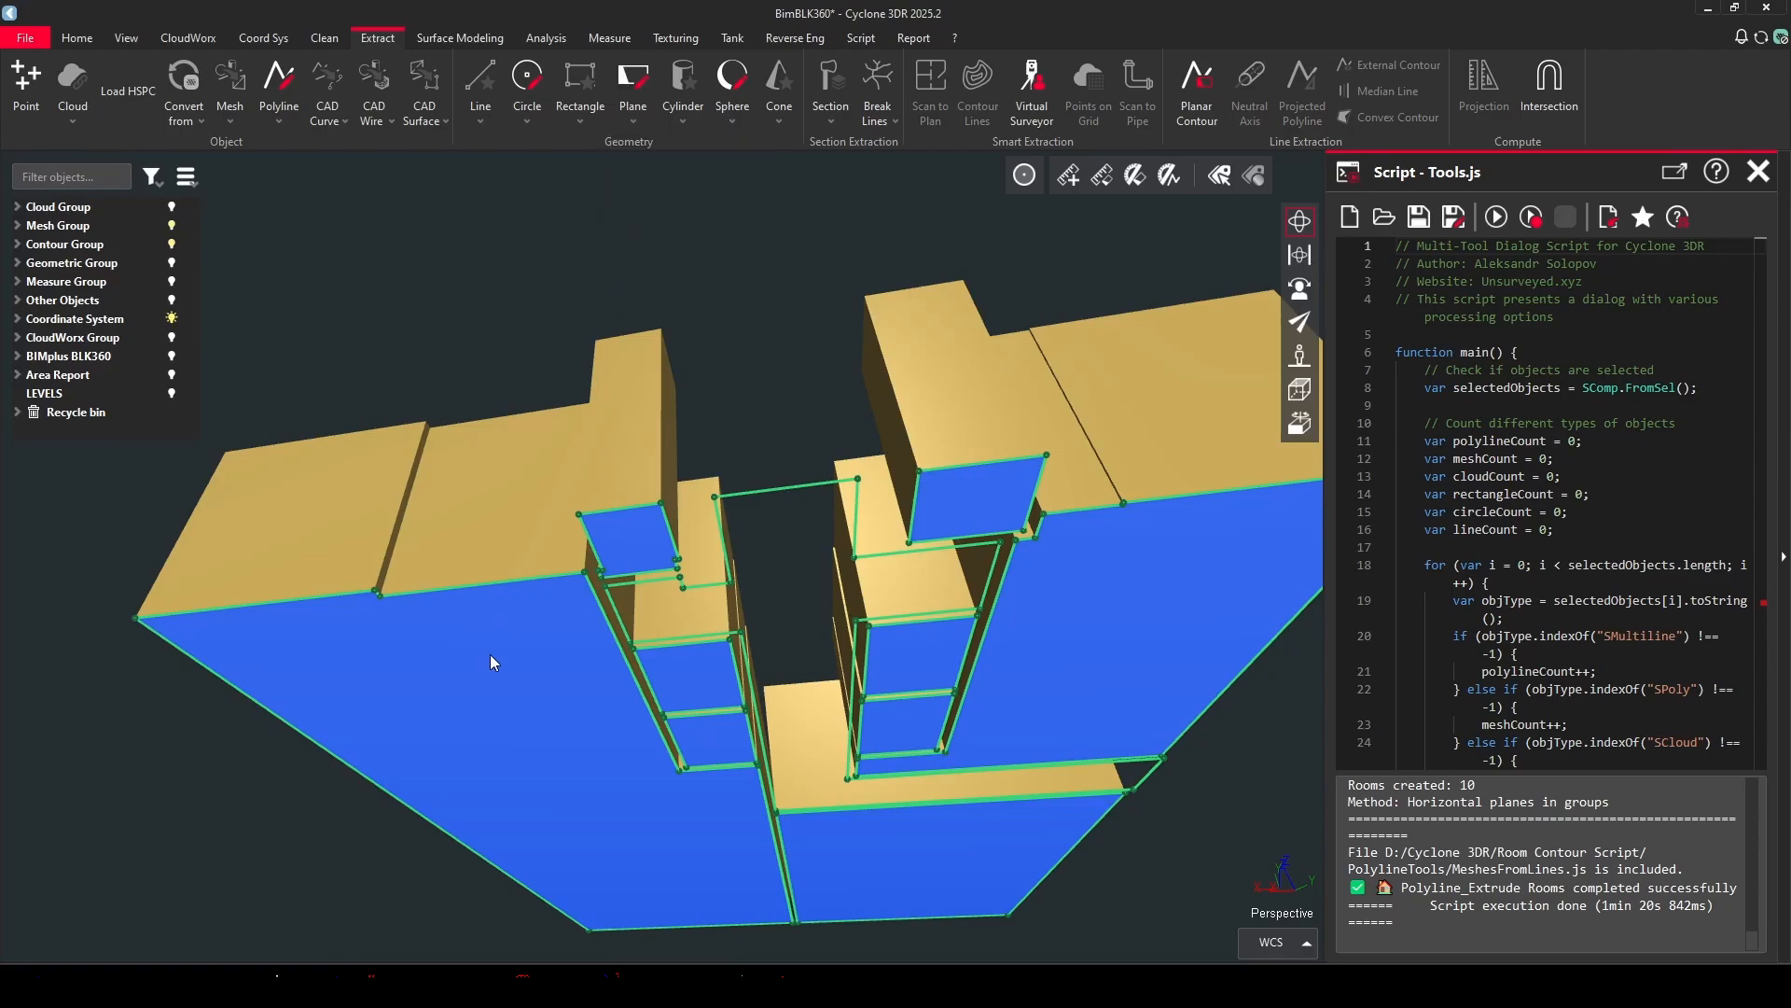
click(532, 675)
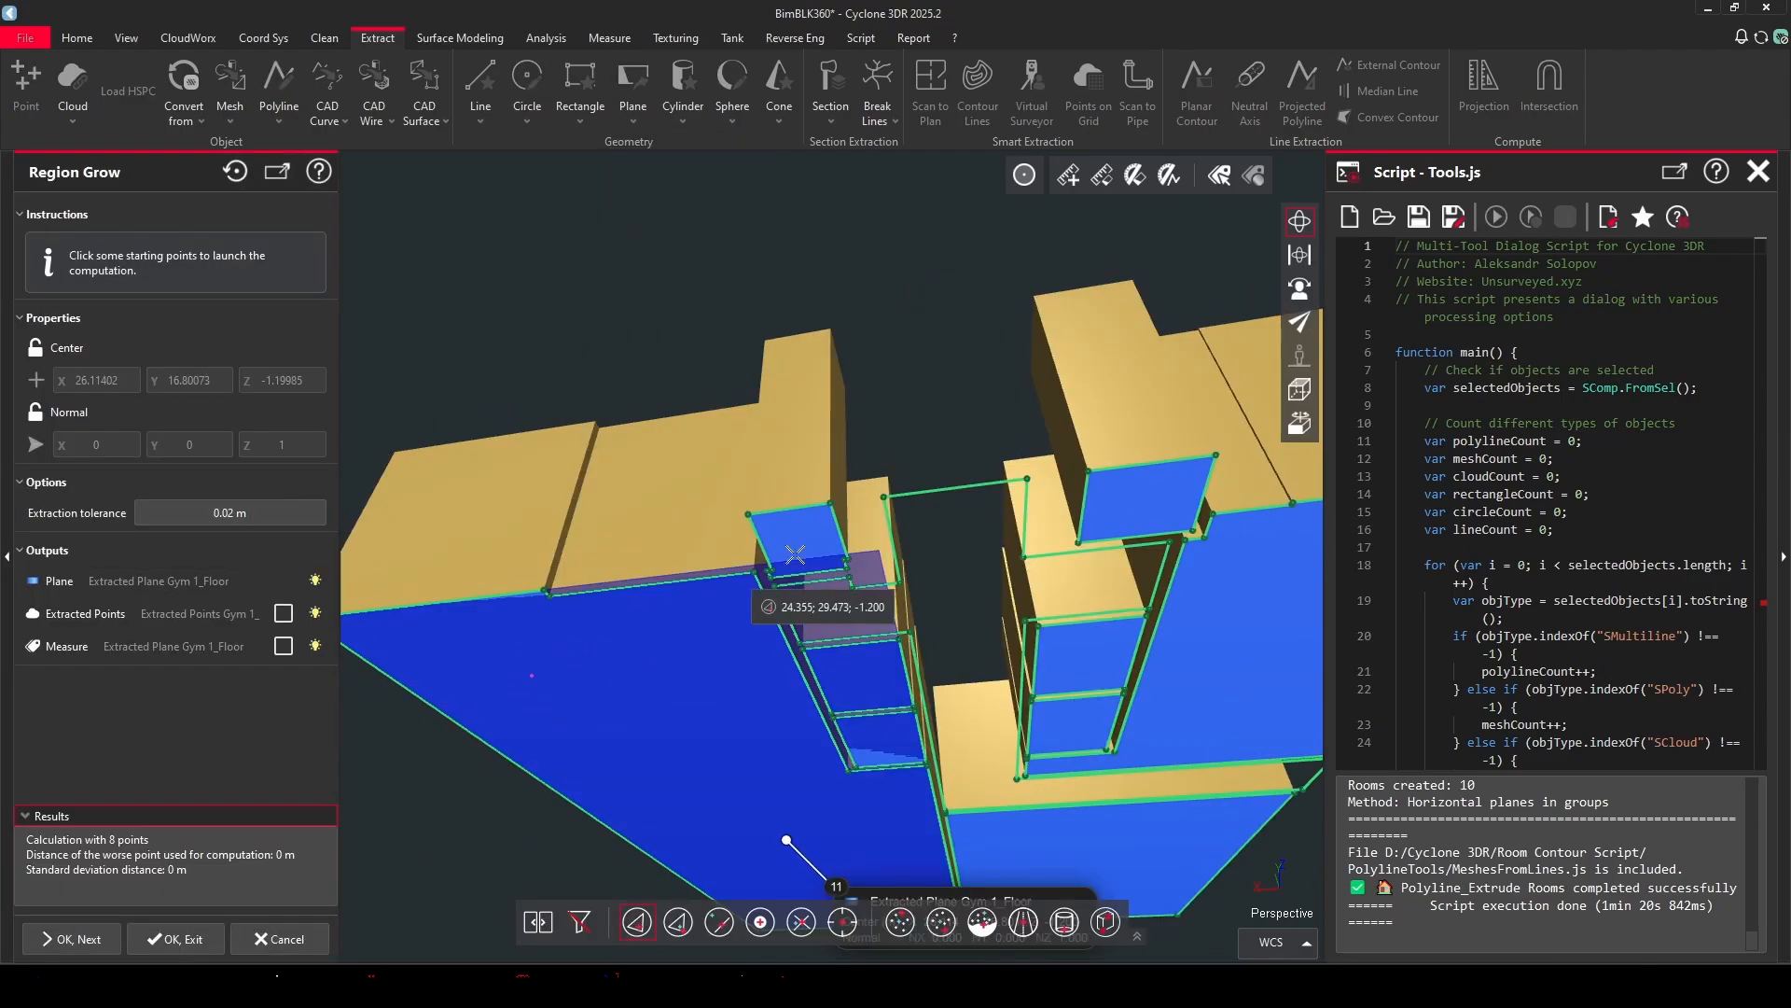
click(98, 931)
Extract a second Region Grow plane from the Gym 1 ceiling mesh and finish the extraction.
drag(585, 491, 485, 797)
click(701, 356)
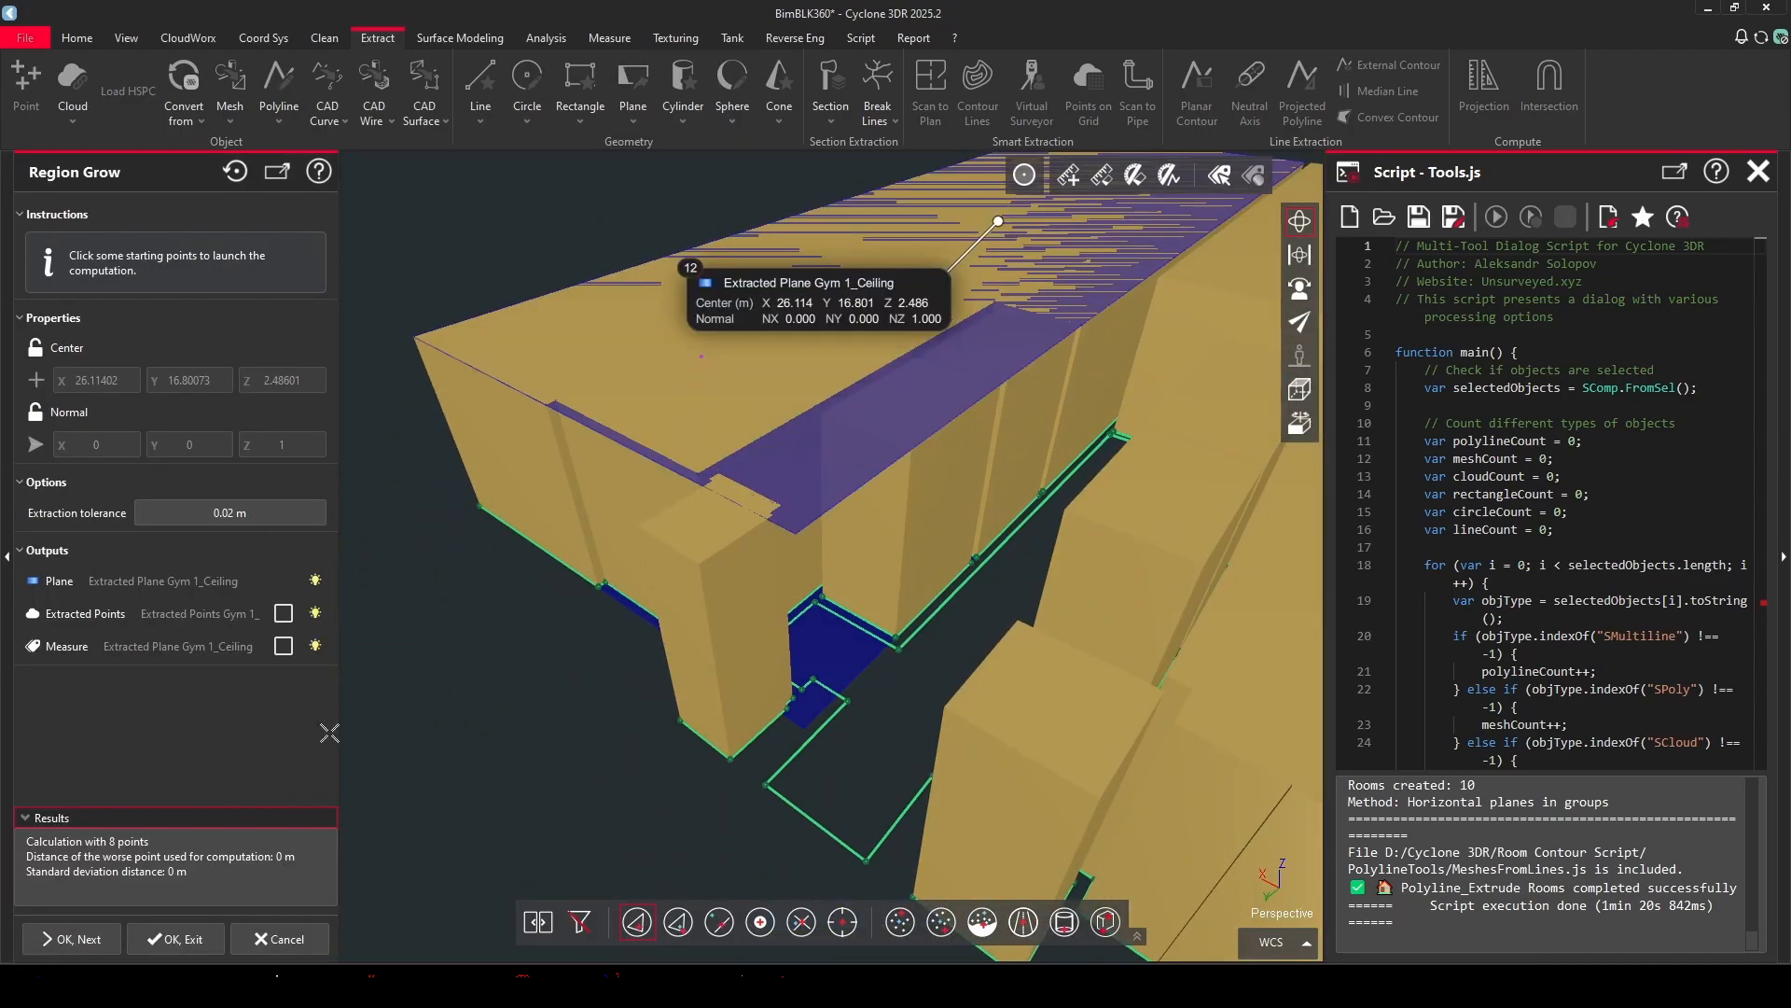
click(160, 939)
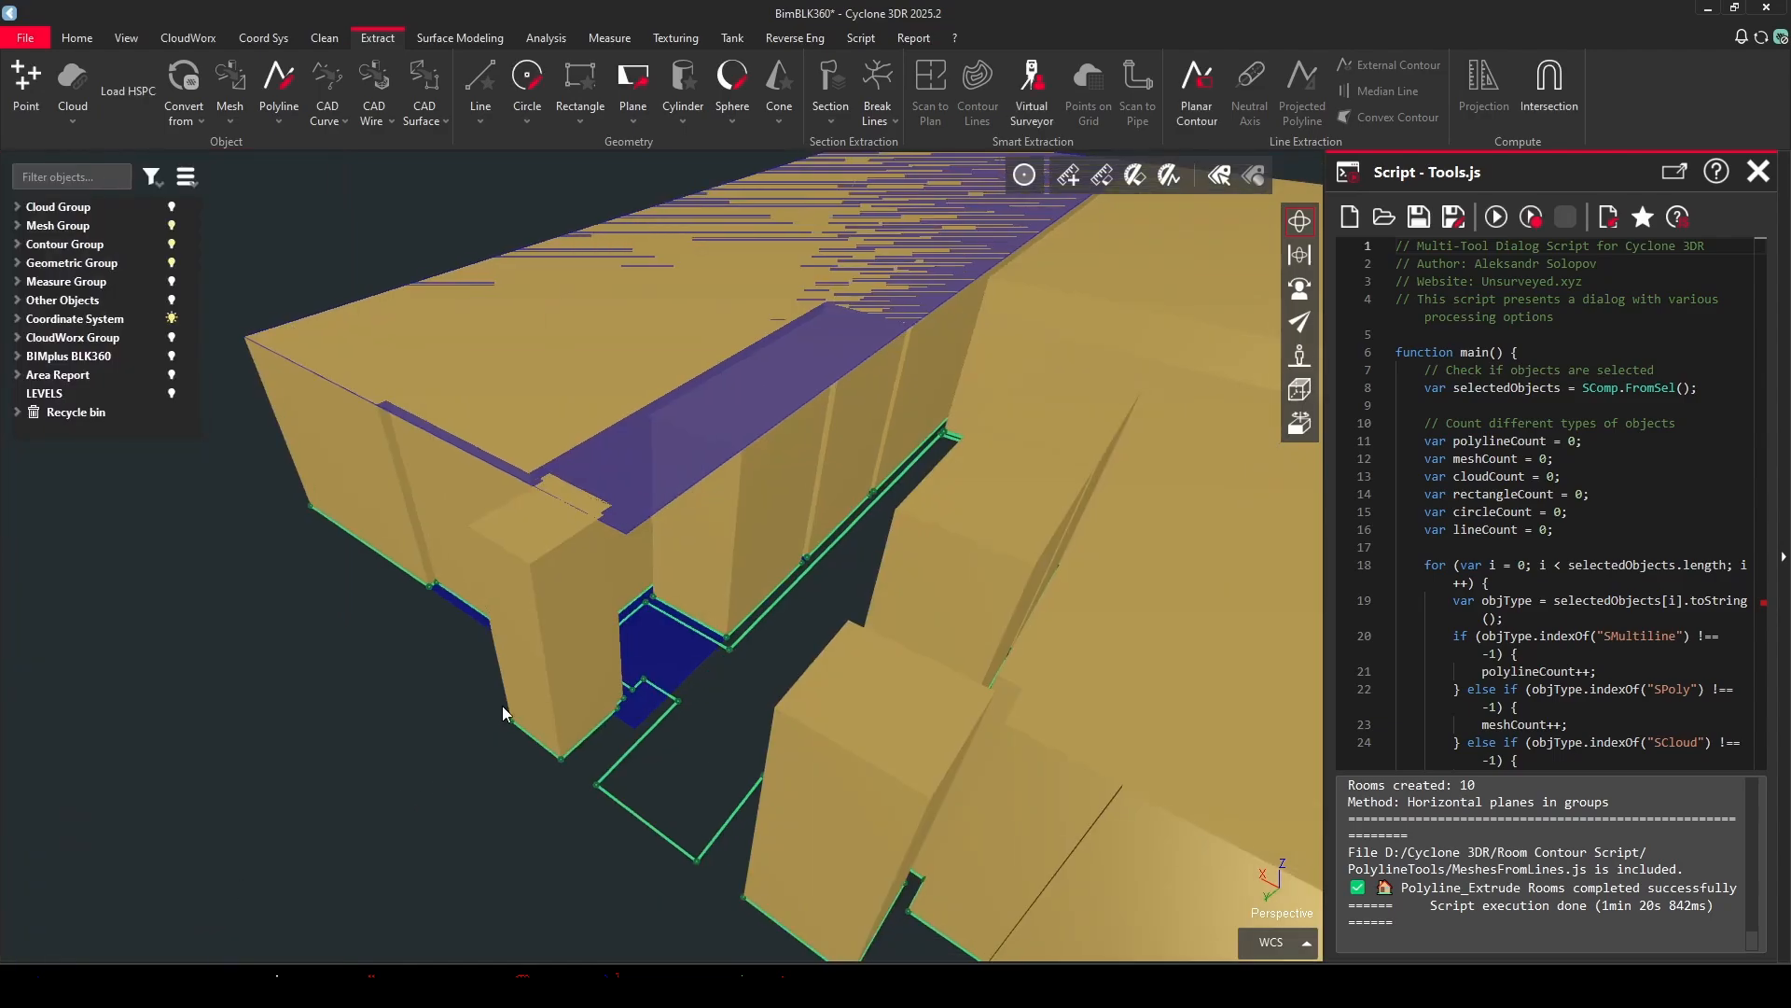
Place the extracted Gym 1 floor and ceiling planes in the LEVELS group and select each one to check it.
double_click(81, 396)
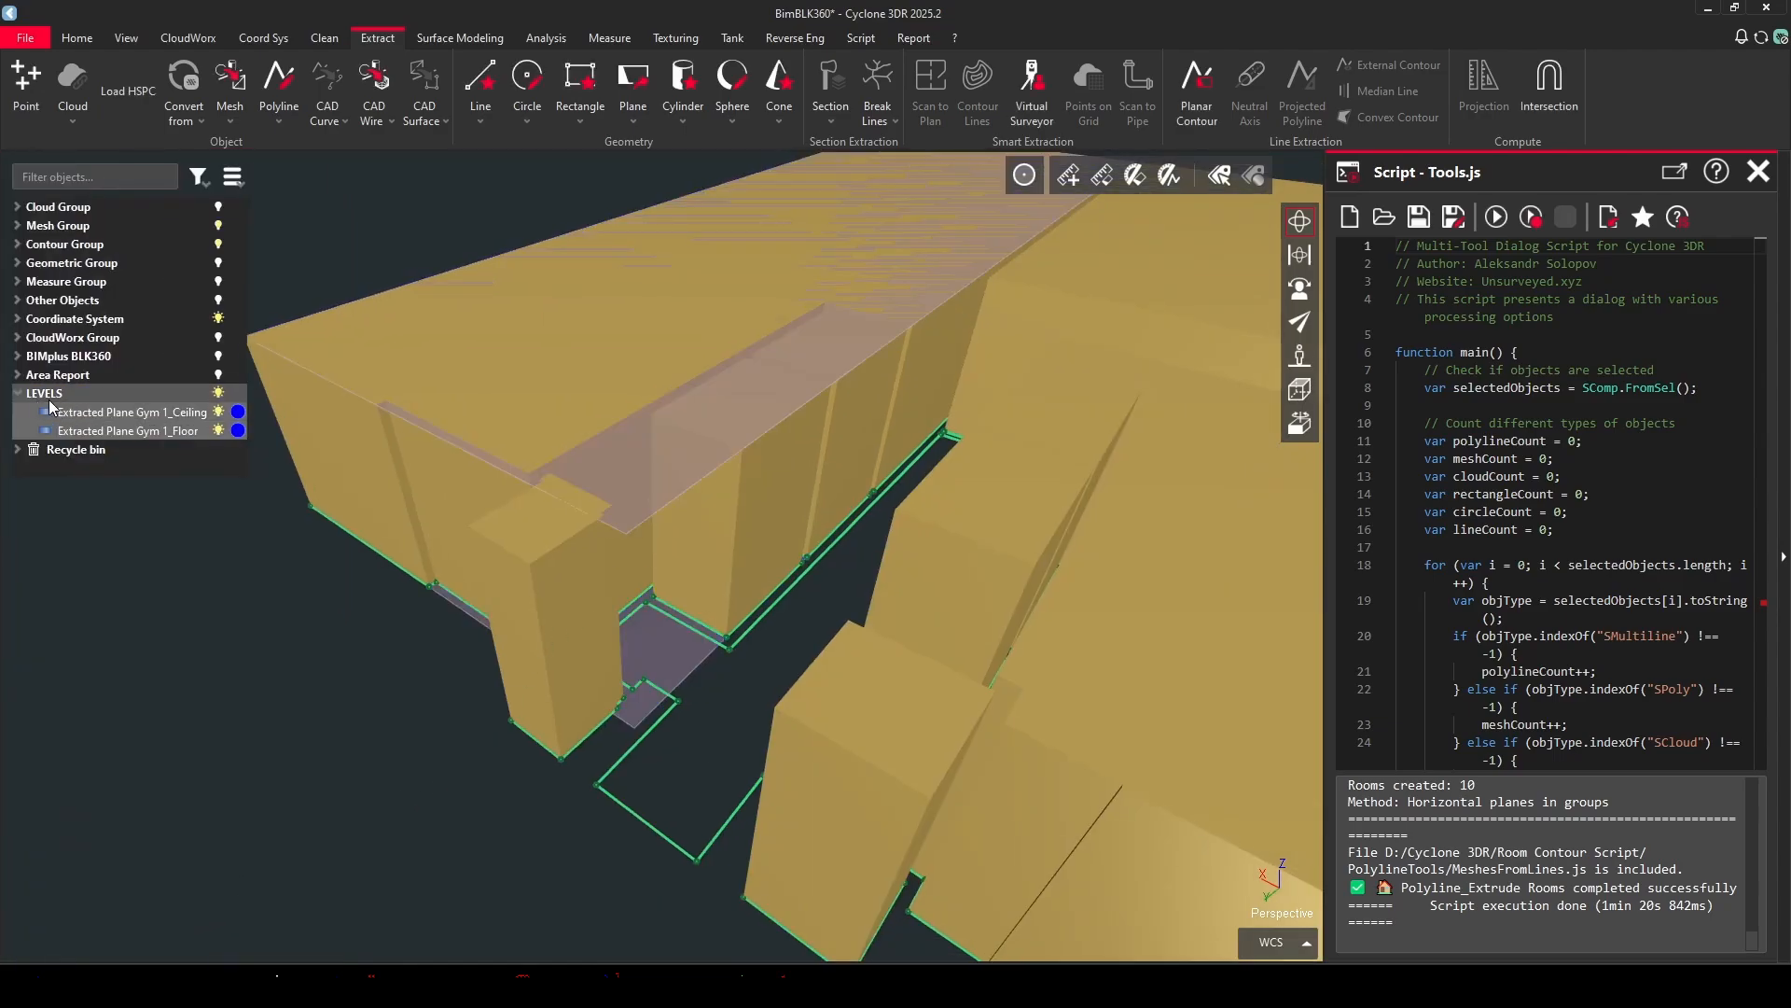
click(166, 437)
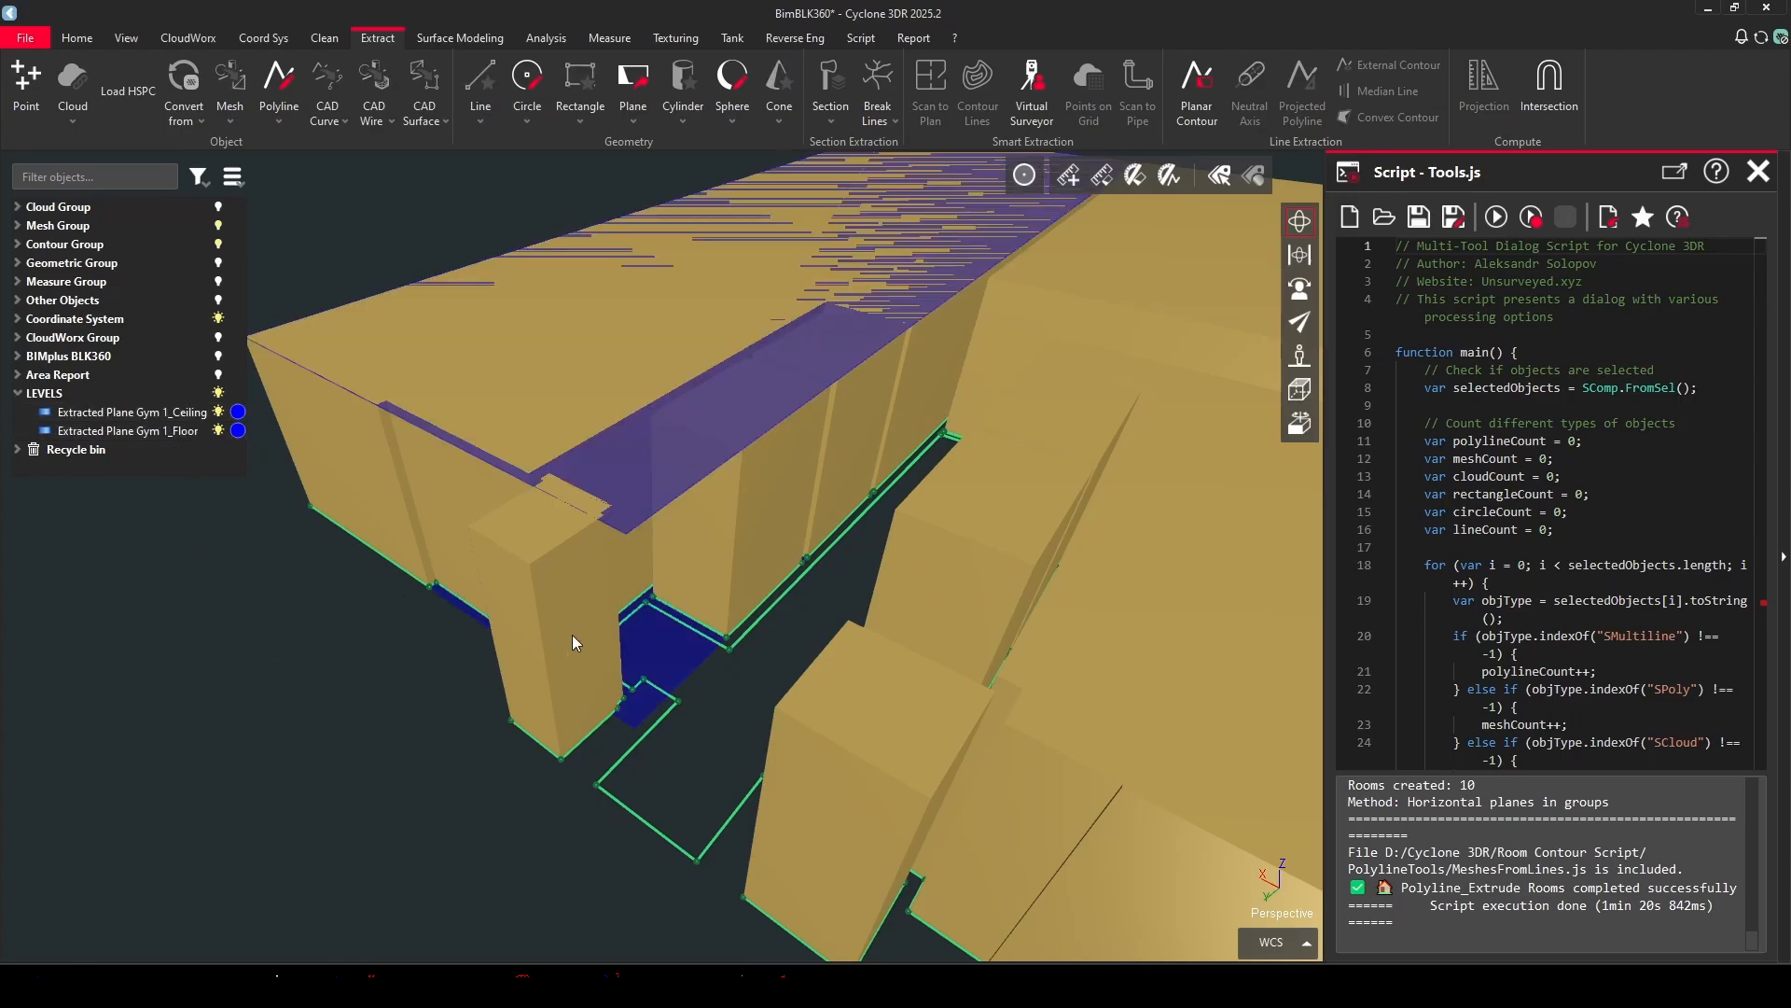
click(648, 480)
click(673, 651)
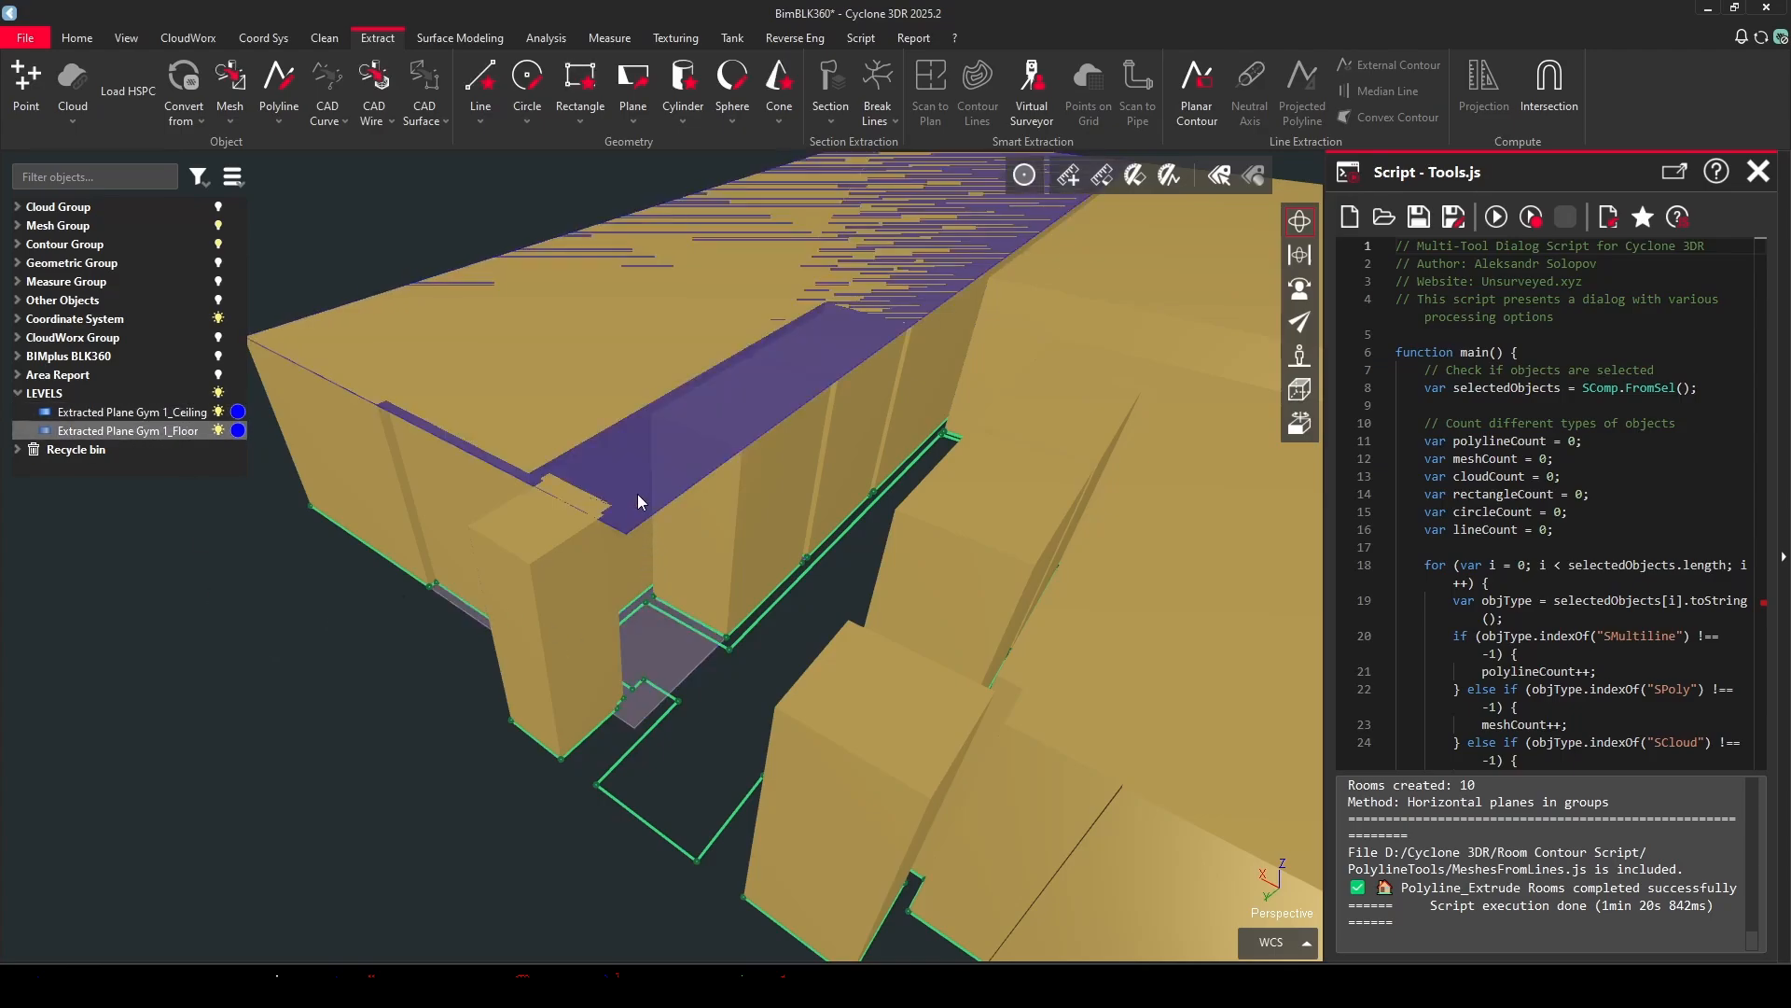
click(637, 495)
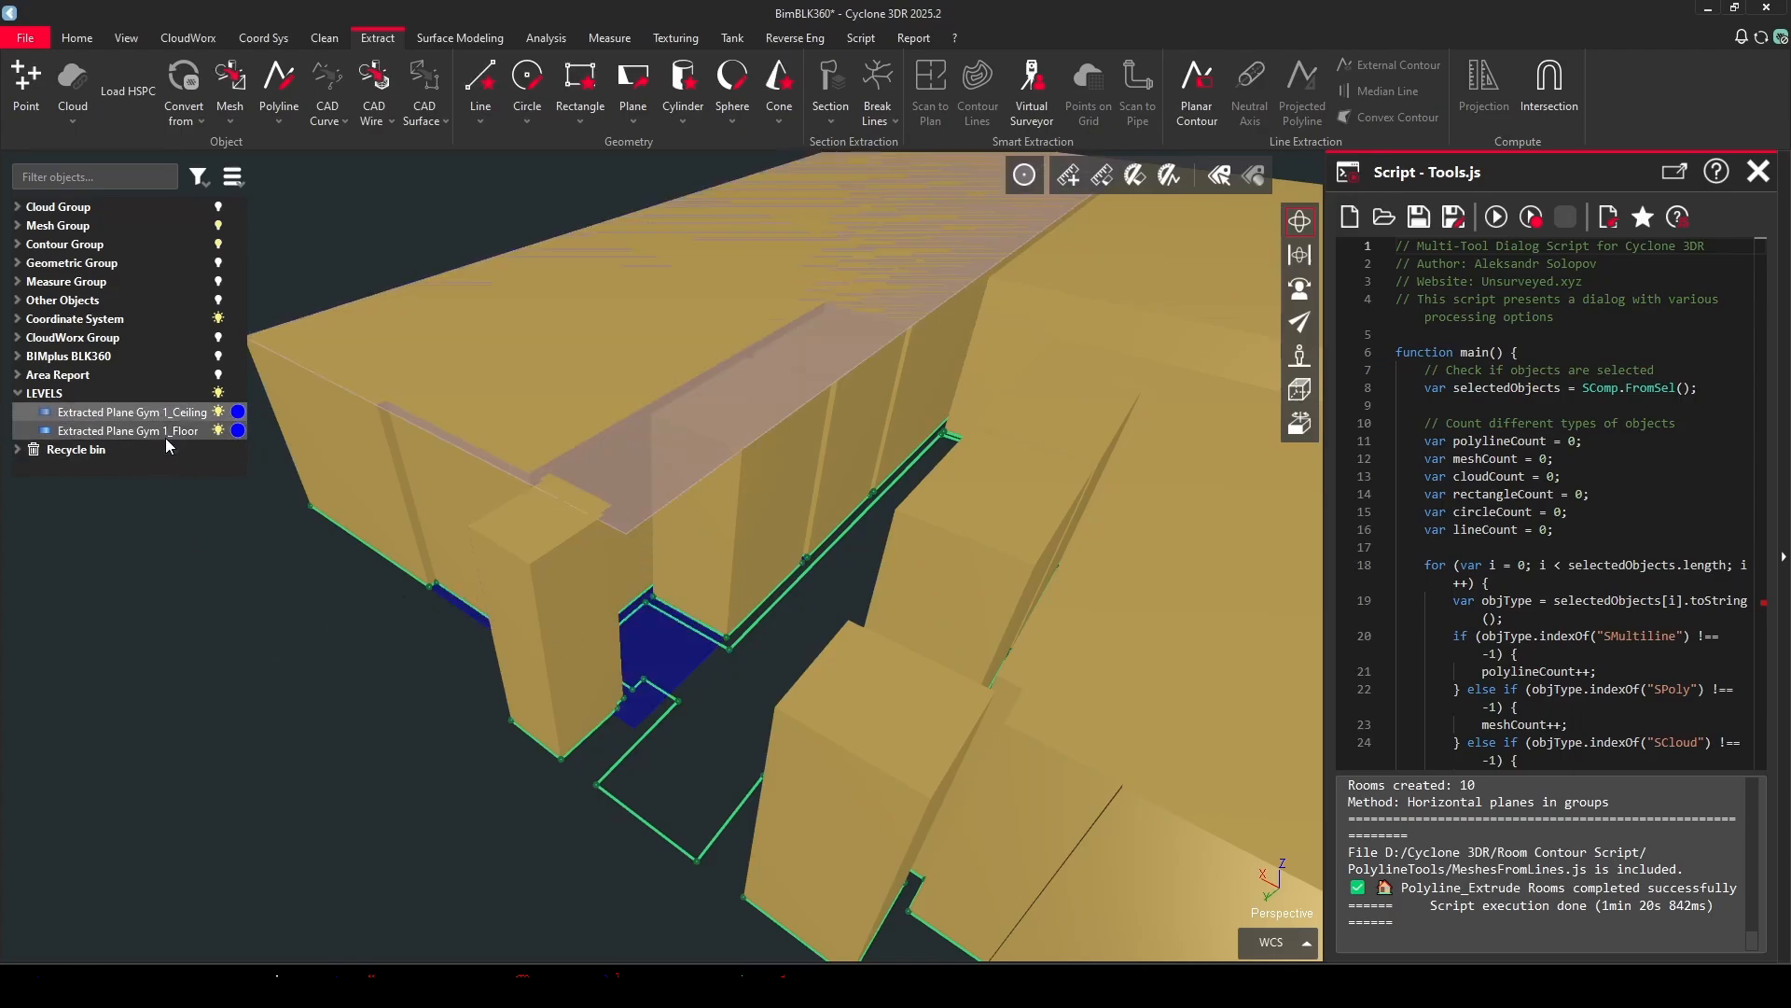
Run Polyline_Extrude Rooms on the Corridor 1 contour, with extrusion based on levels from the LEVELS group.
click(624, 803)
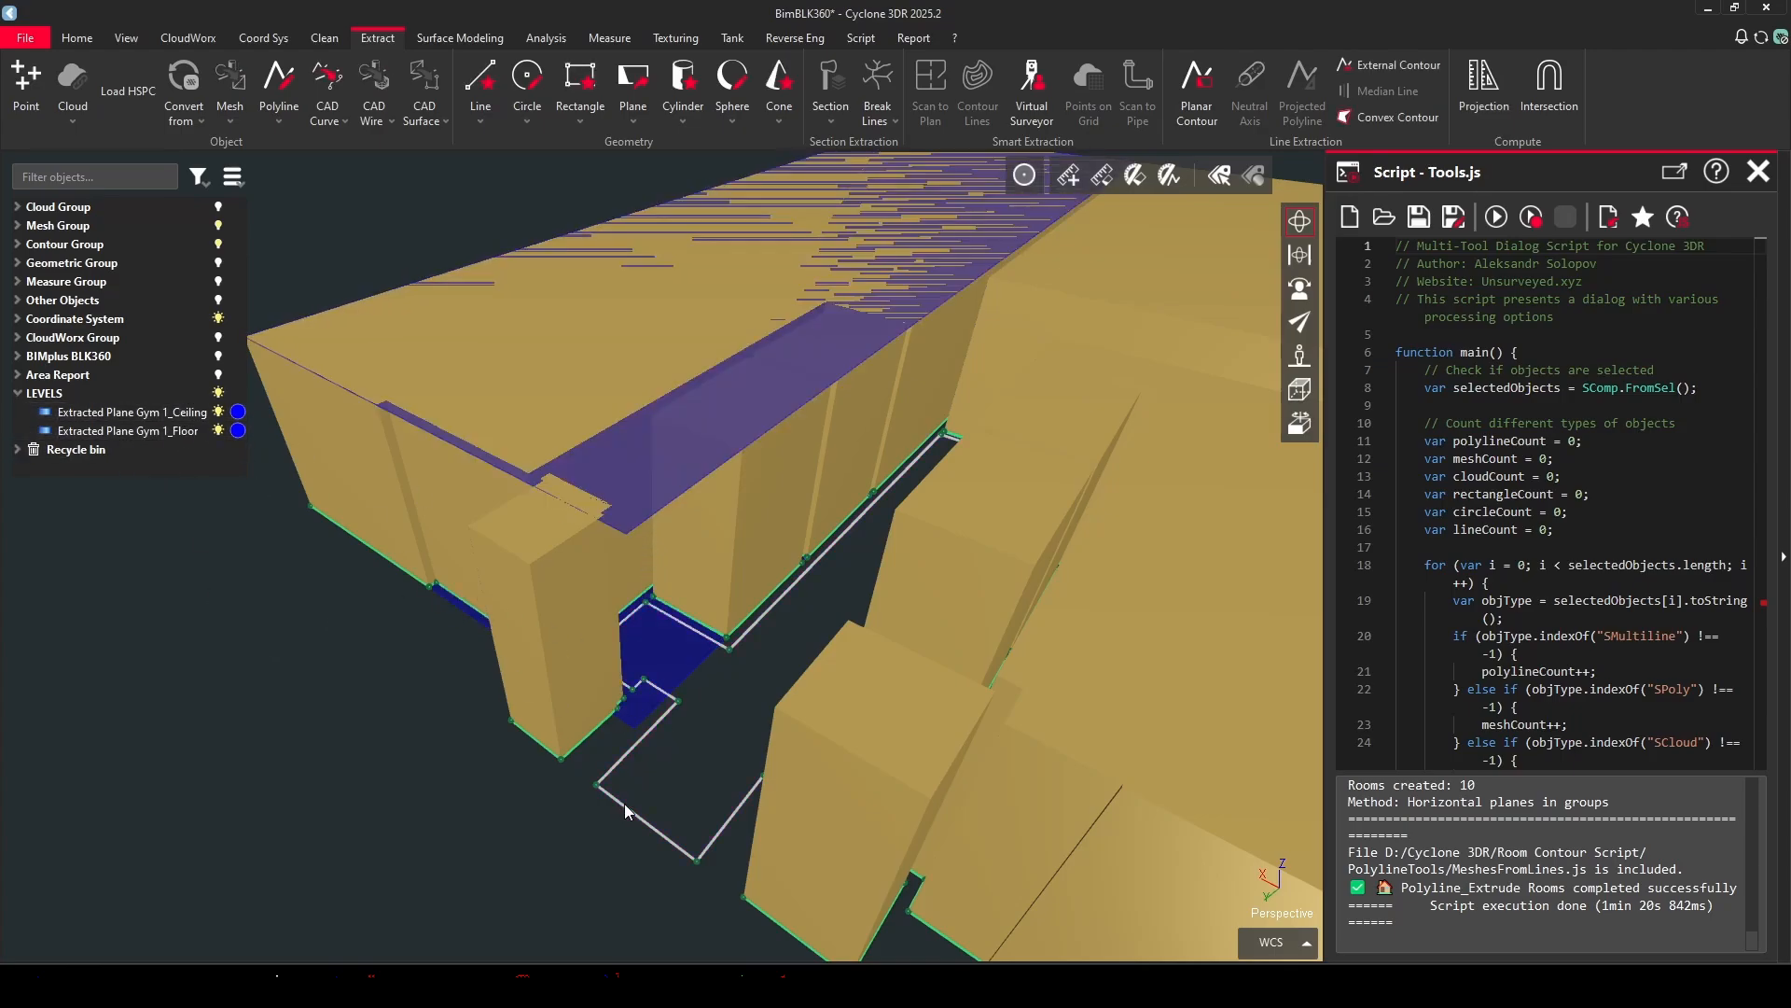
click(1497, 218)
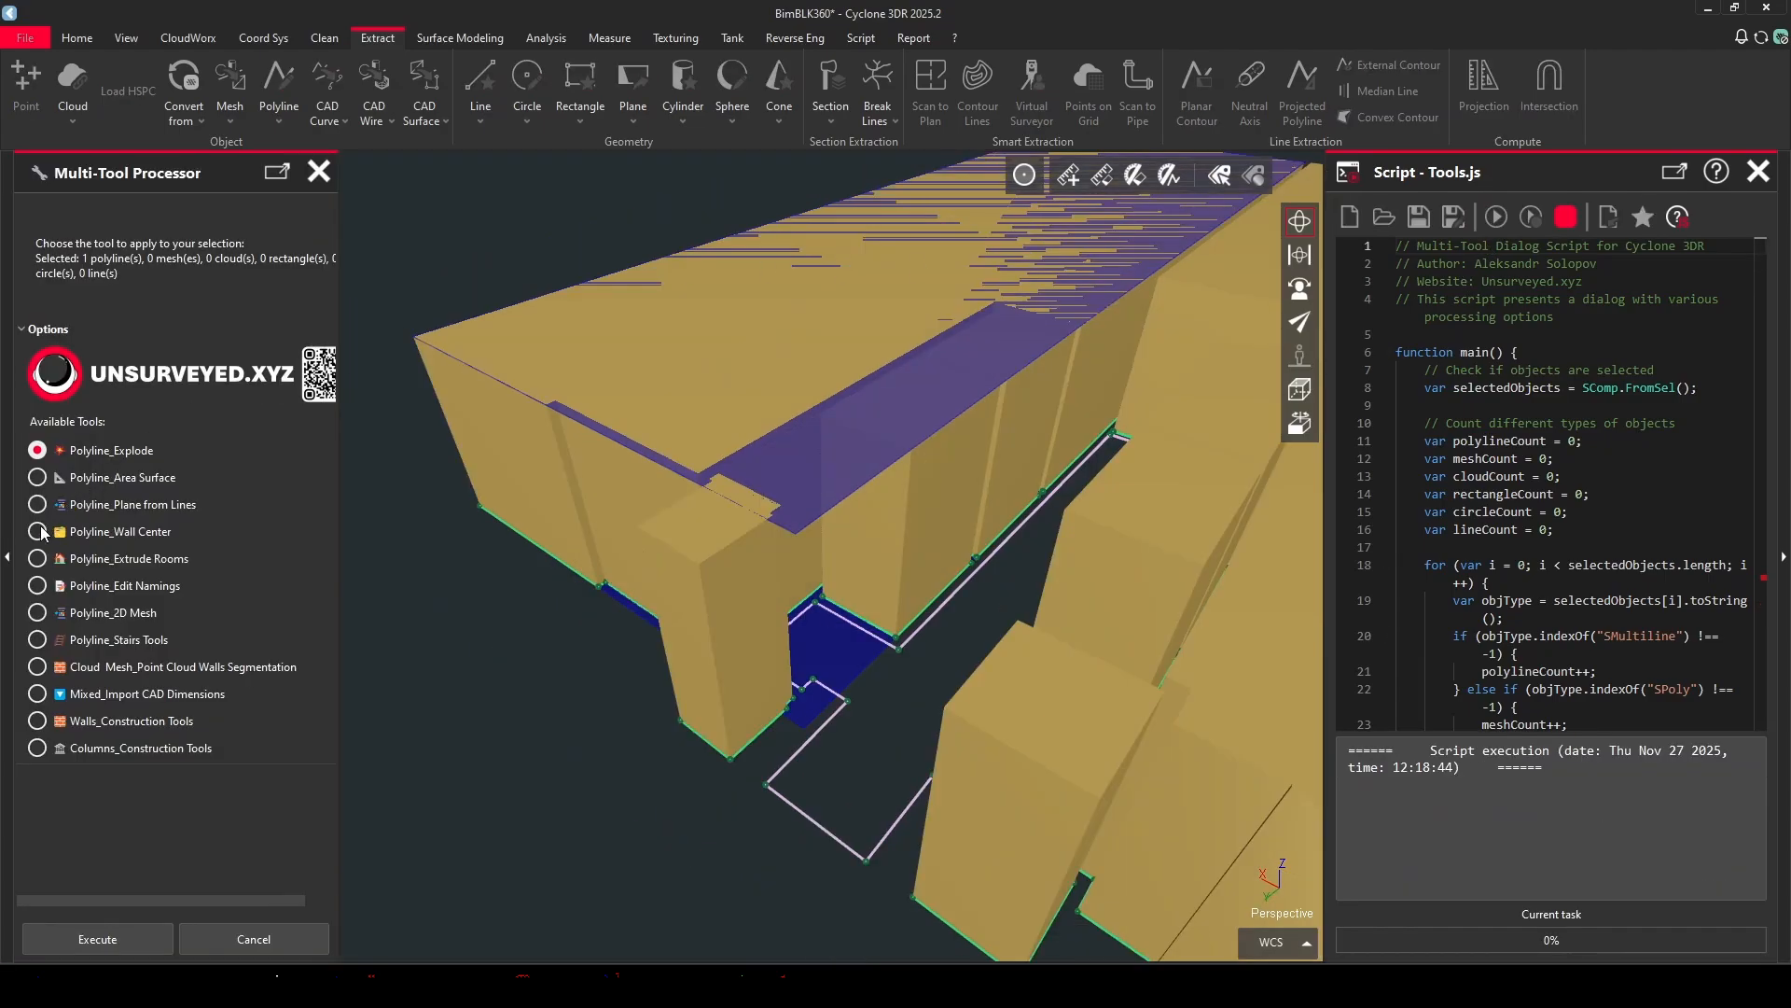
click(37, 558)
click(100, 938)
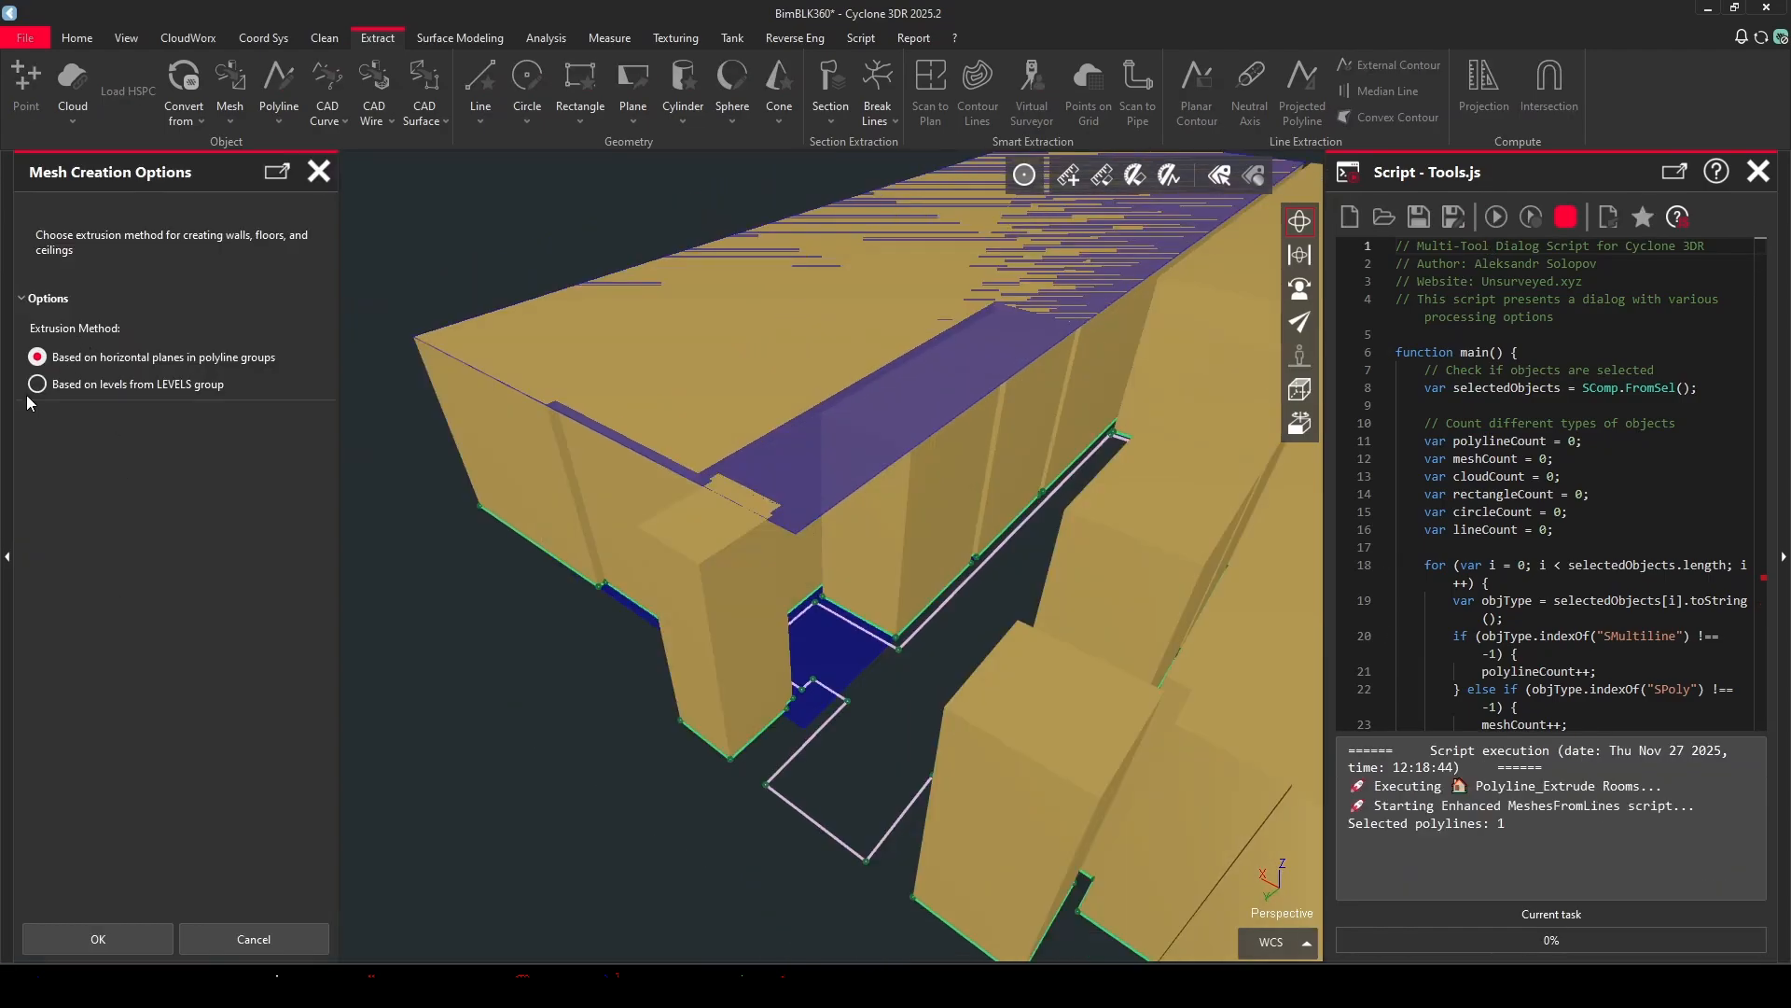
click(41, 384)
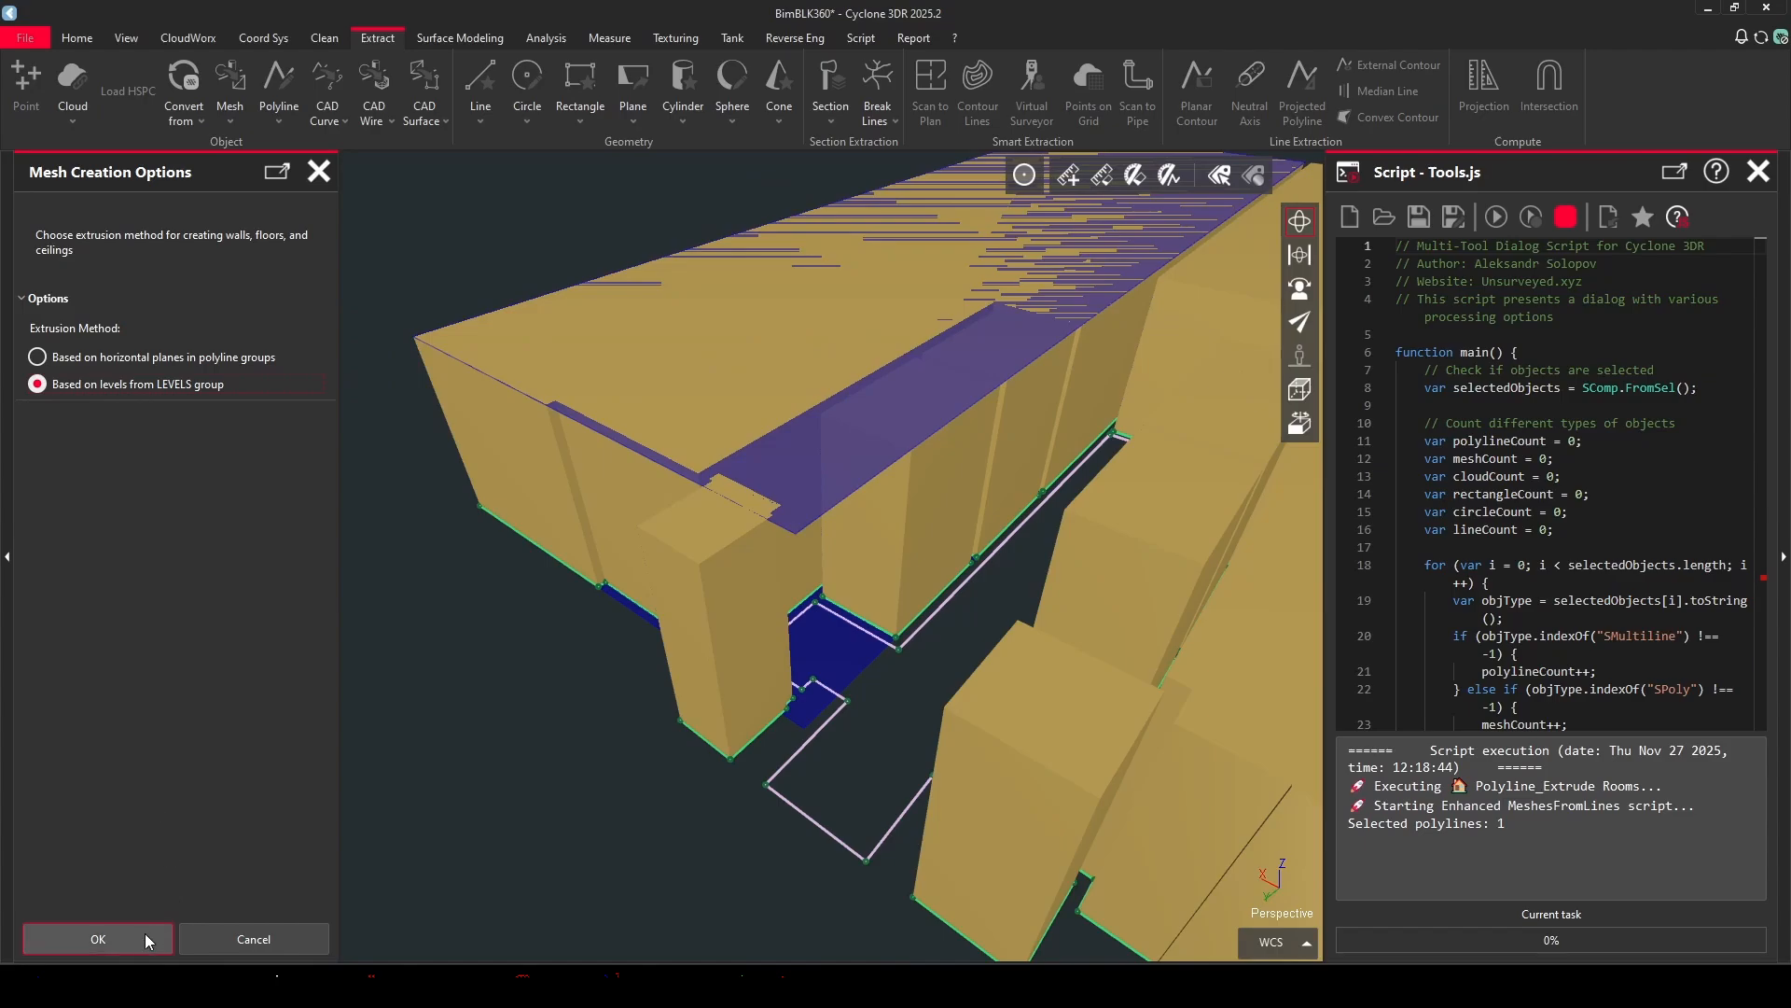
click(116, 938)
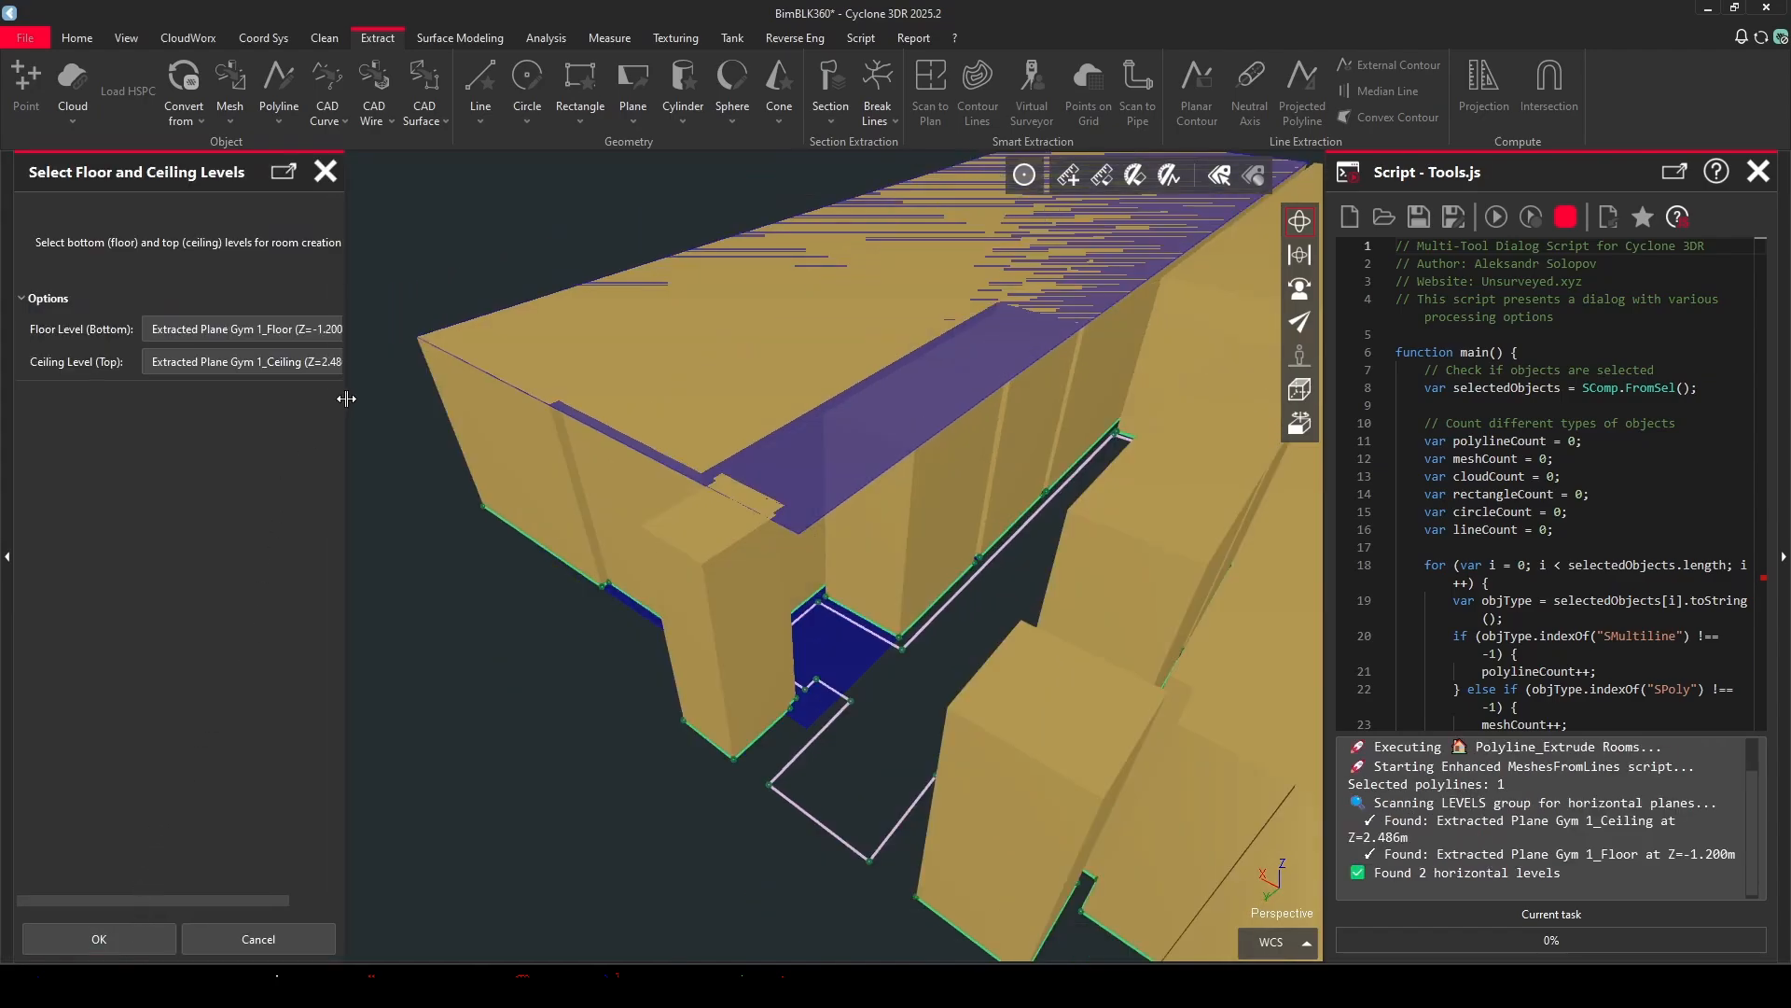
Set the floor level to Extracted Plane Gym 1_Floor and the ceiling level to Extracted Plane Gym 1_Ceiling, and create the corridor room.
drag(346, 399, 497, 396)
click(428, 332)
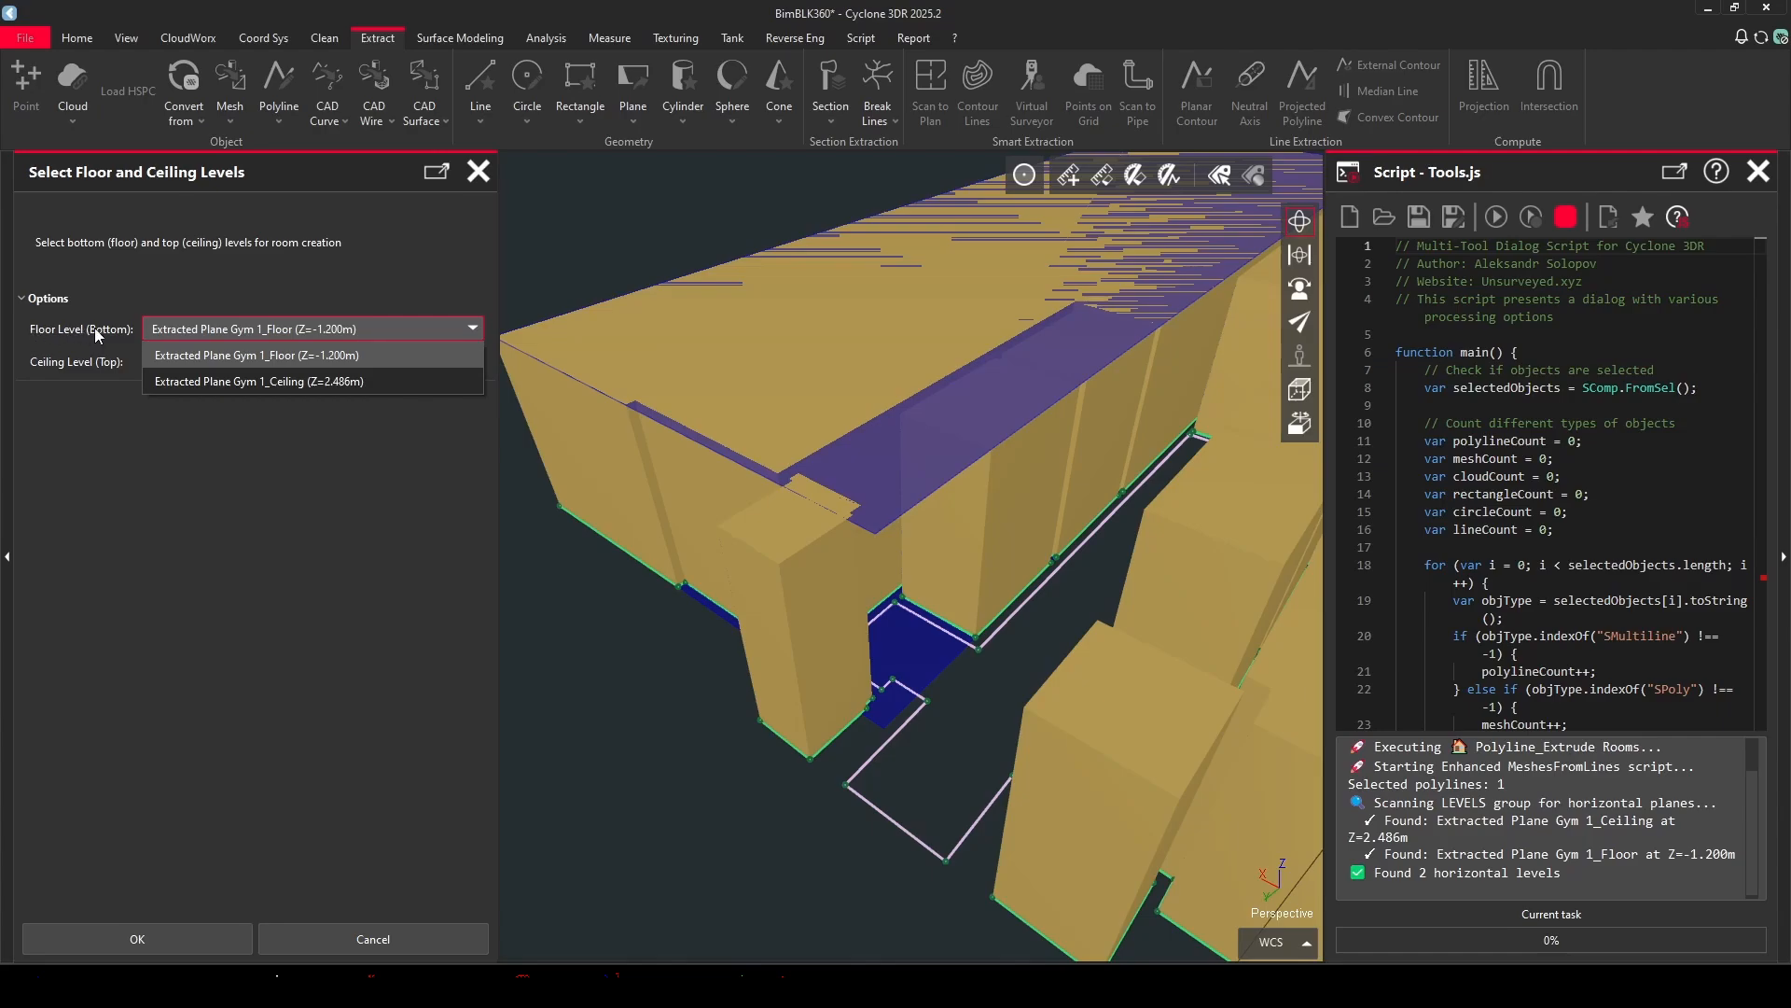
click(158, 358)
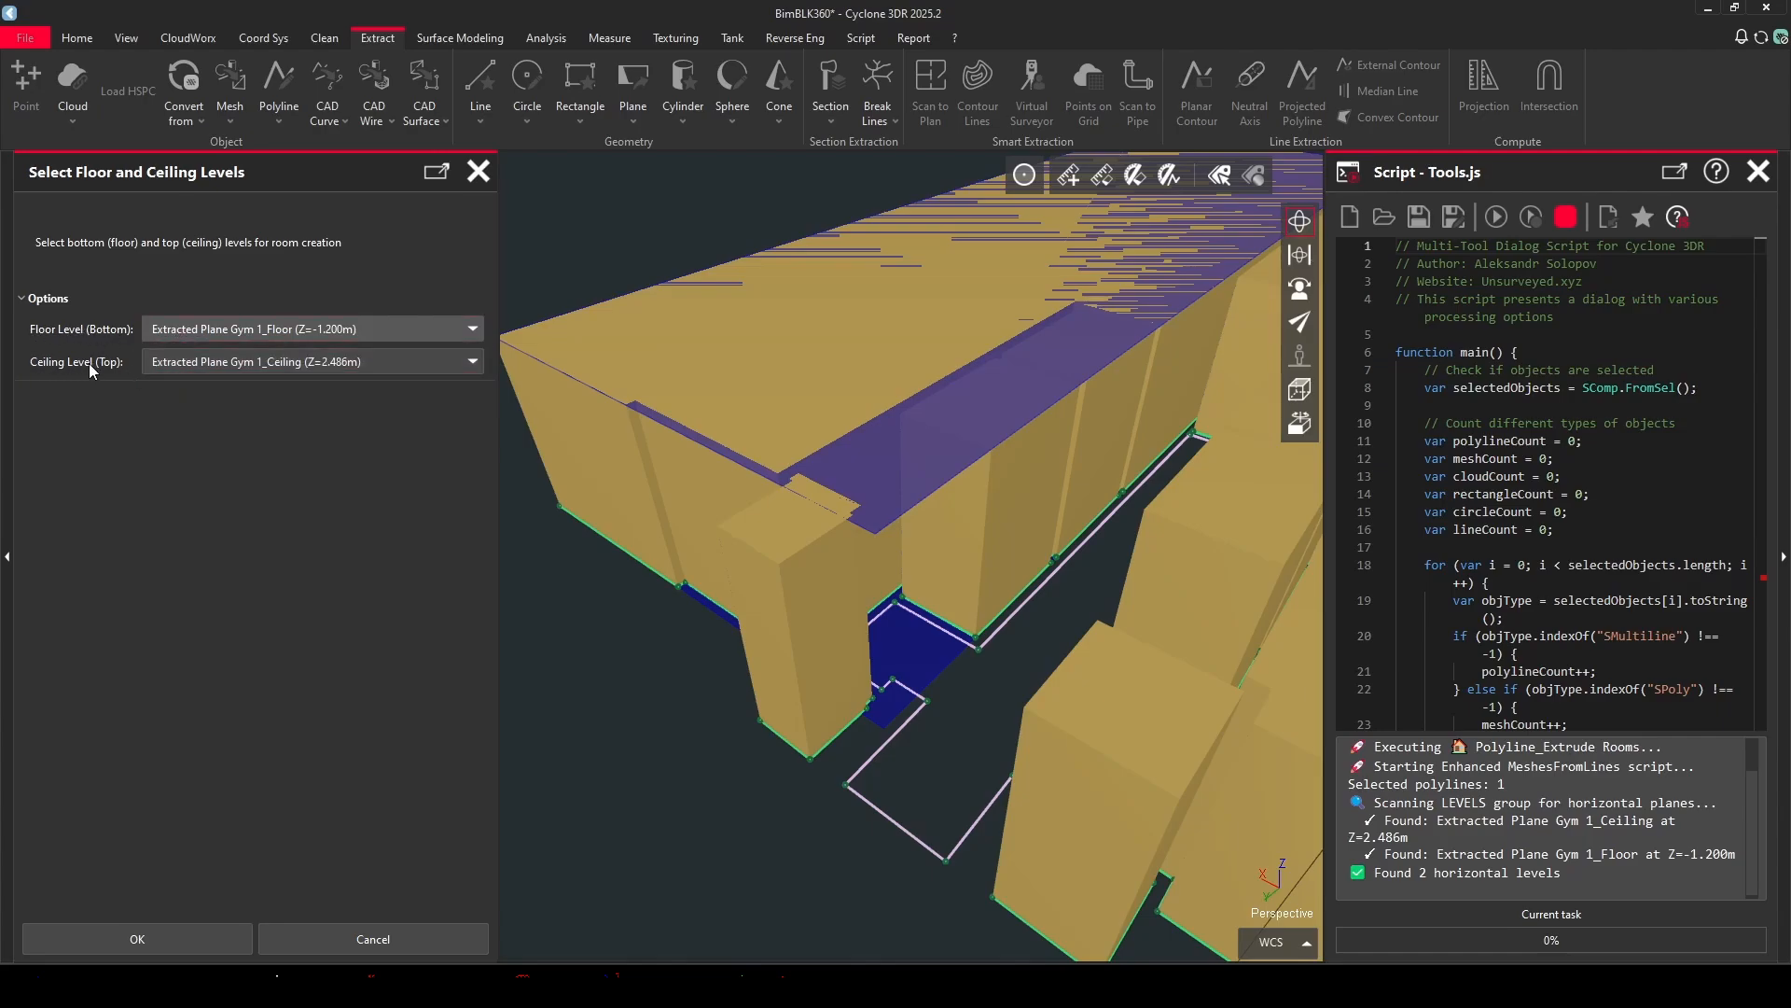
click(185, 362)
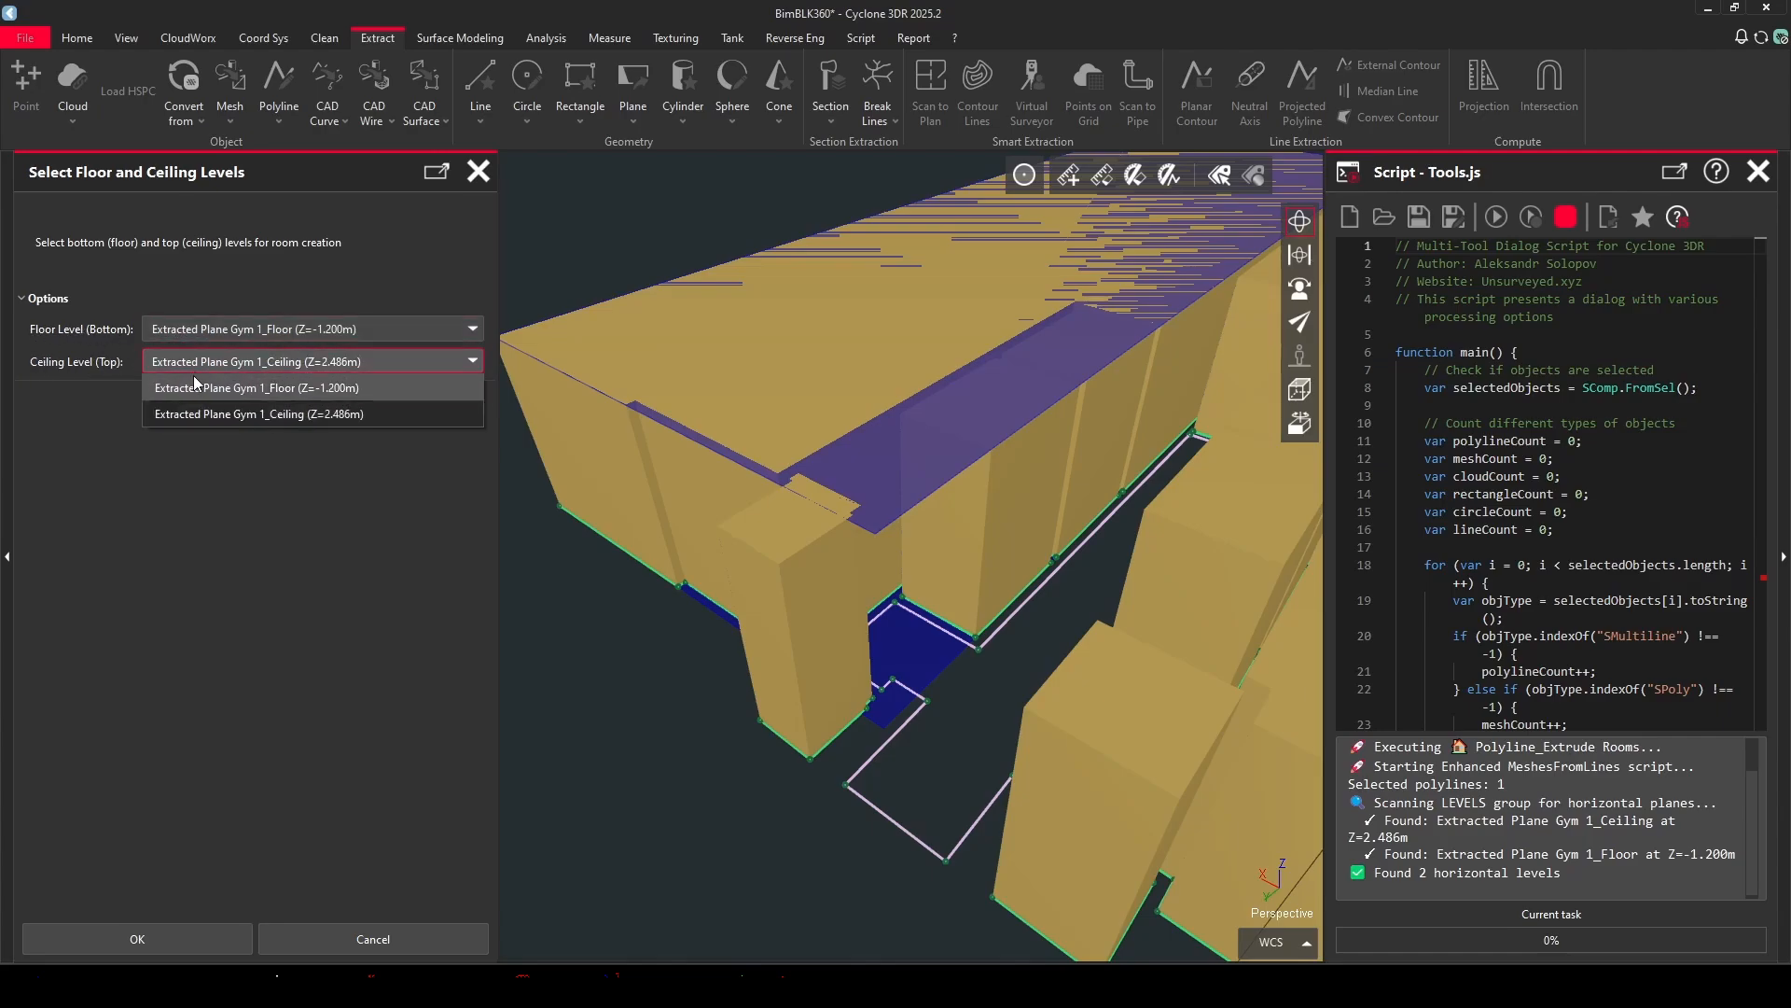
click(190, 412)
click(159, 935)
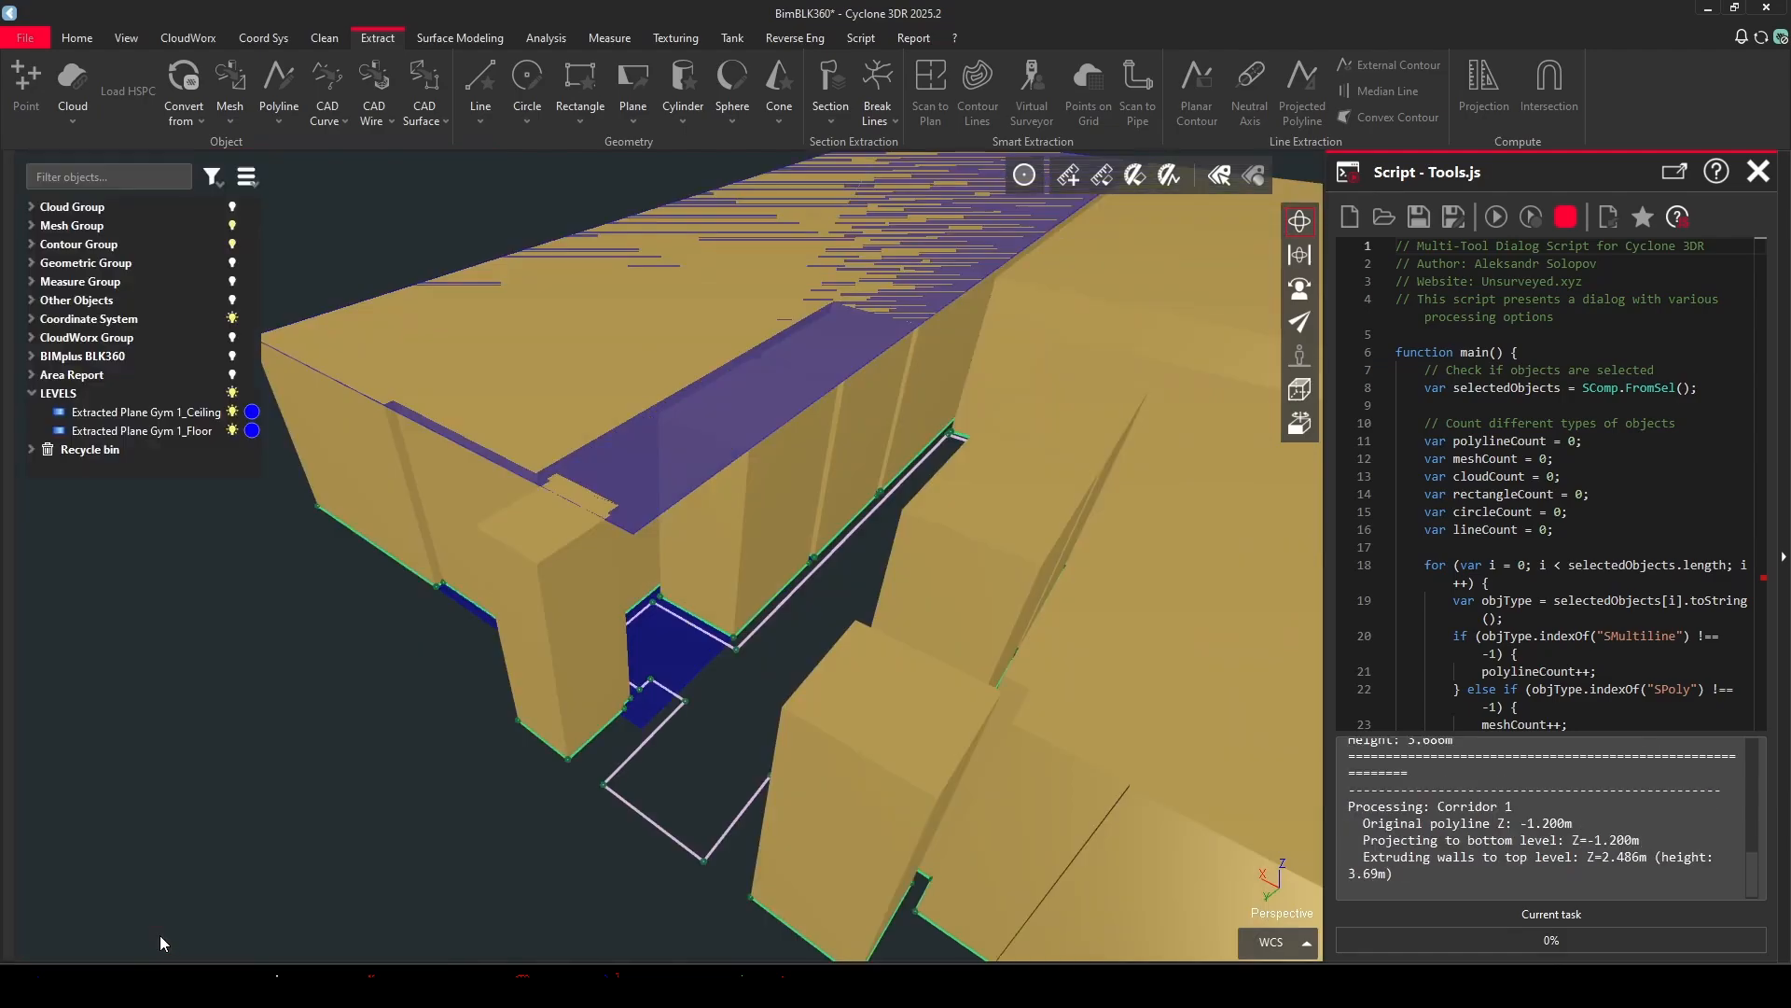
Hide the LEVELS group so that only the extruded room model and contours are displayed.
click(656, 700)
click(218, 393)
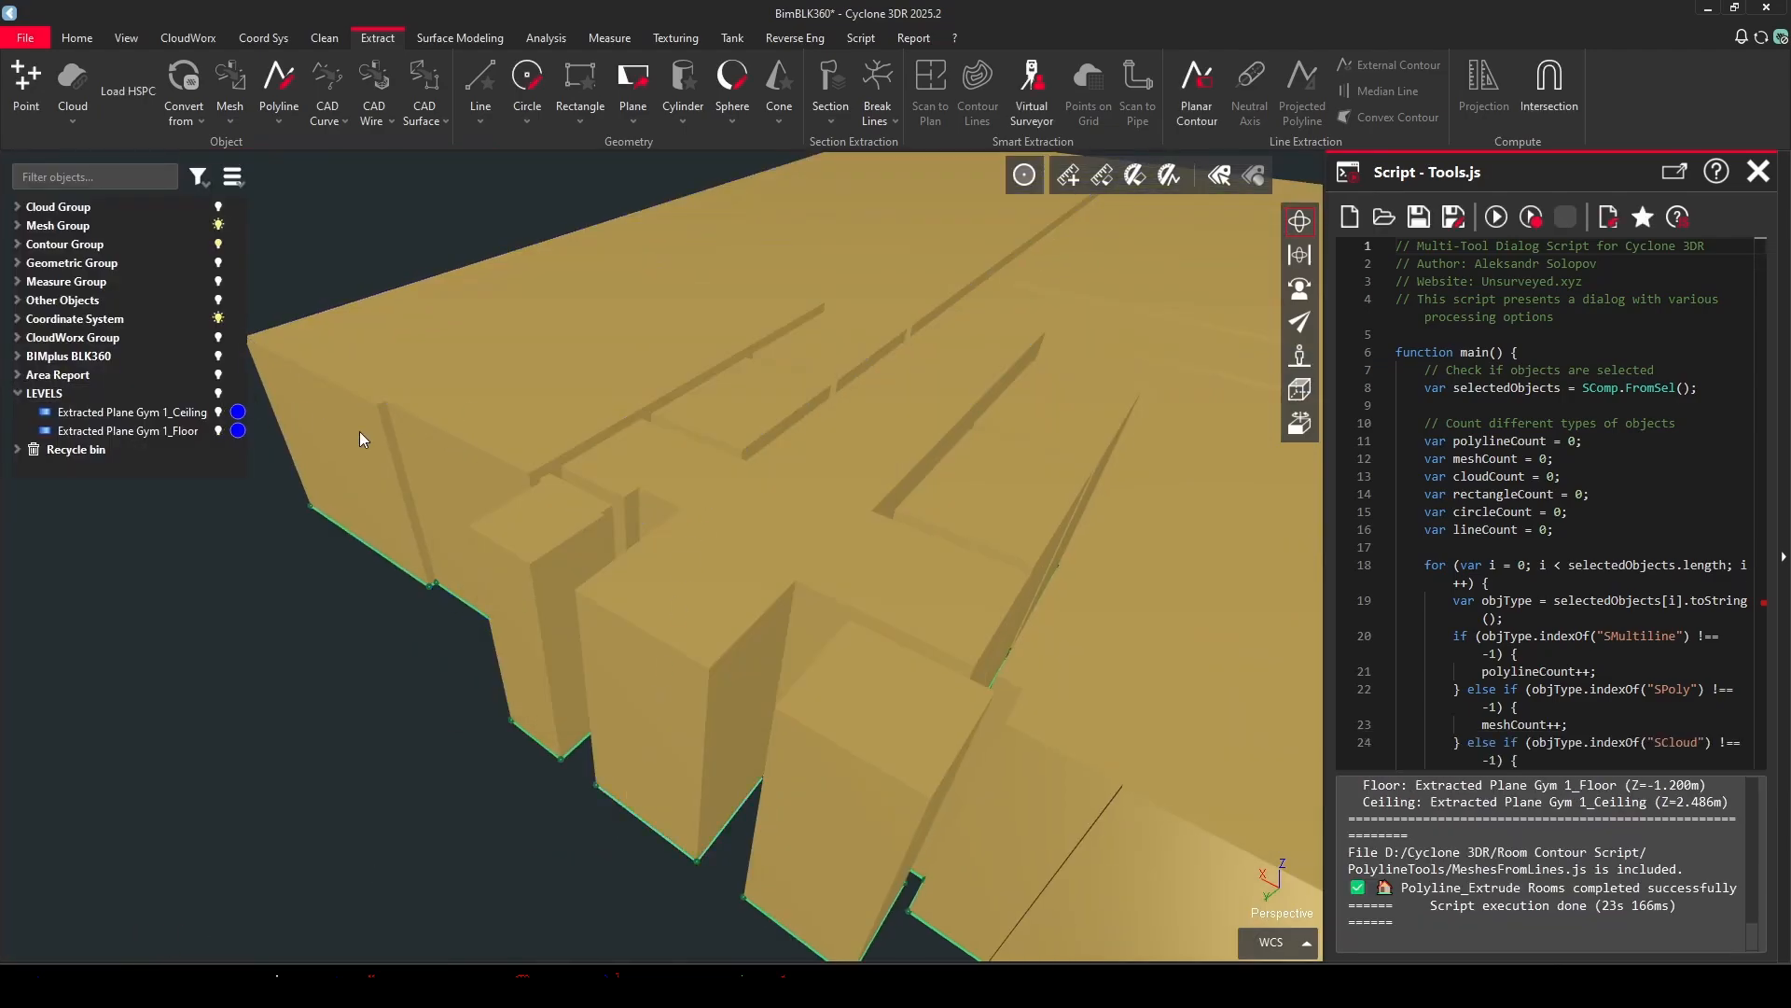
scroll(713, 480, down, 5)
drag(726, 487, 522, 439)
Expand the Mesh Group and its Pantry 1_Group to examine how the room meshes are organised.
click(17, 207)
click(17, 206)
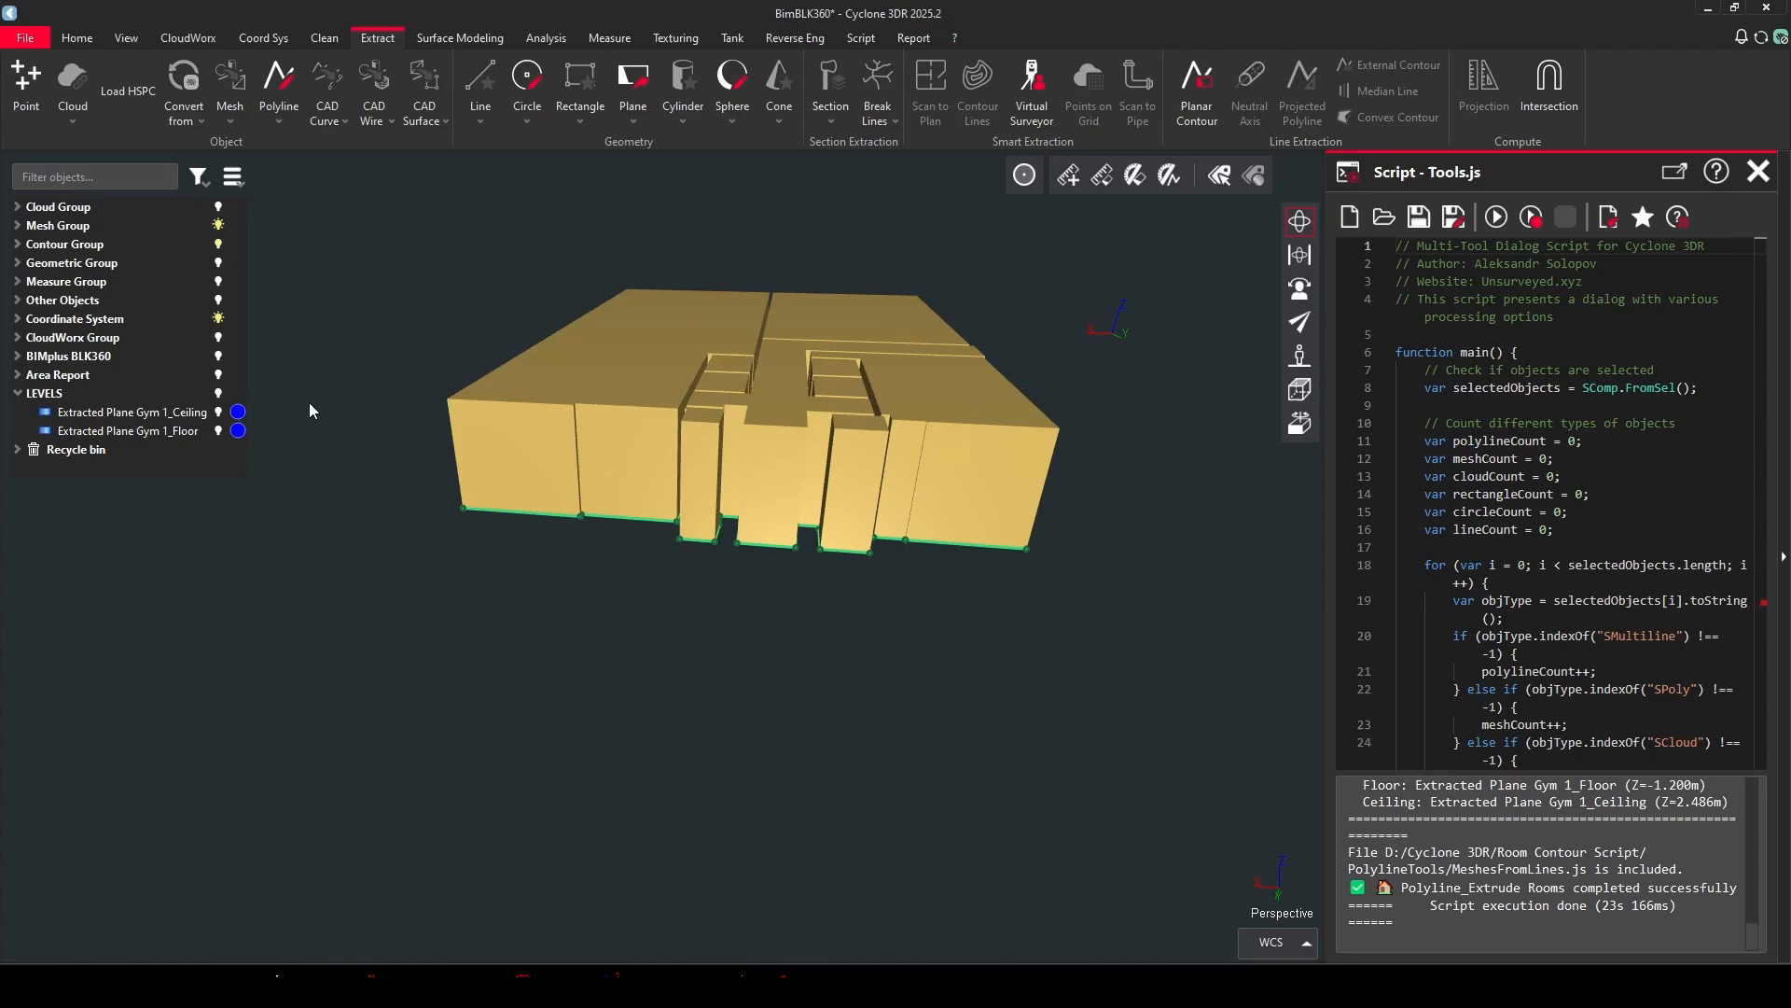
click(17, 224)
click(29, 413)
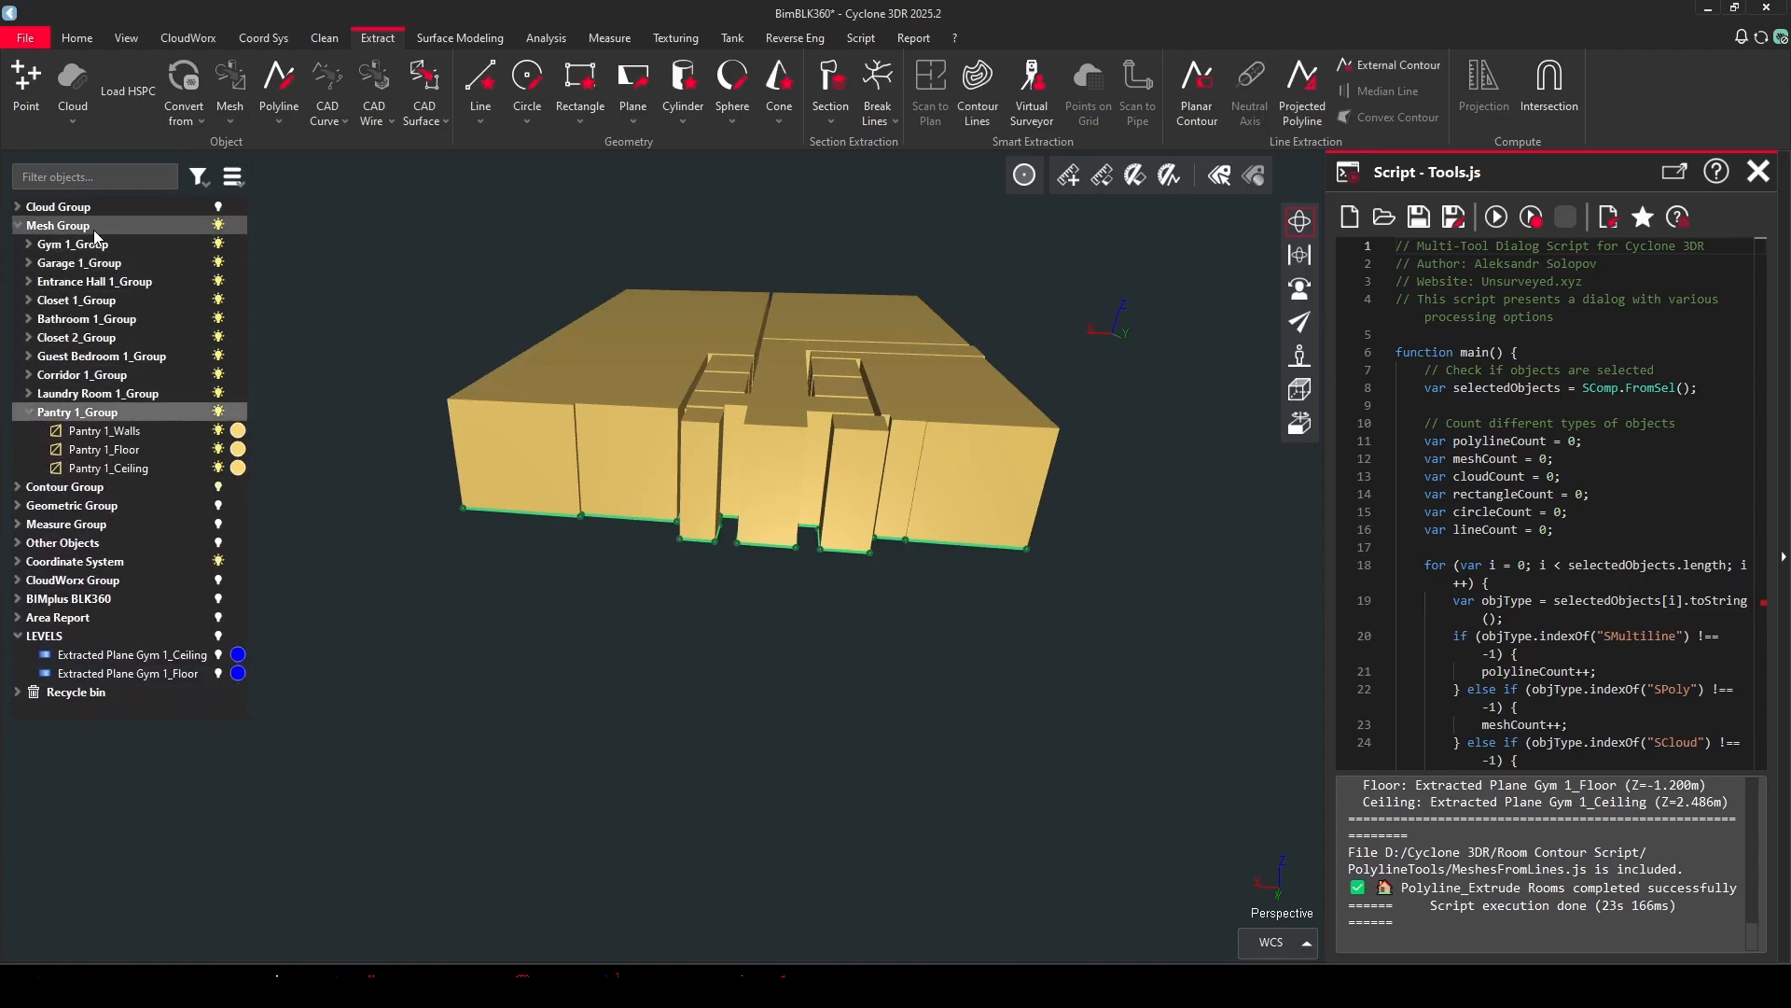
Display only the meshes of the Pantry 1_Group.
right_click(80, 414)
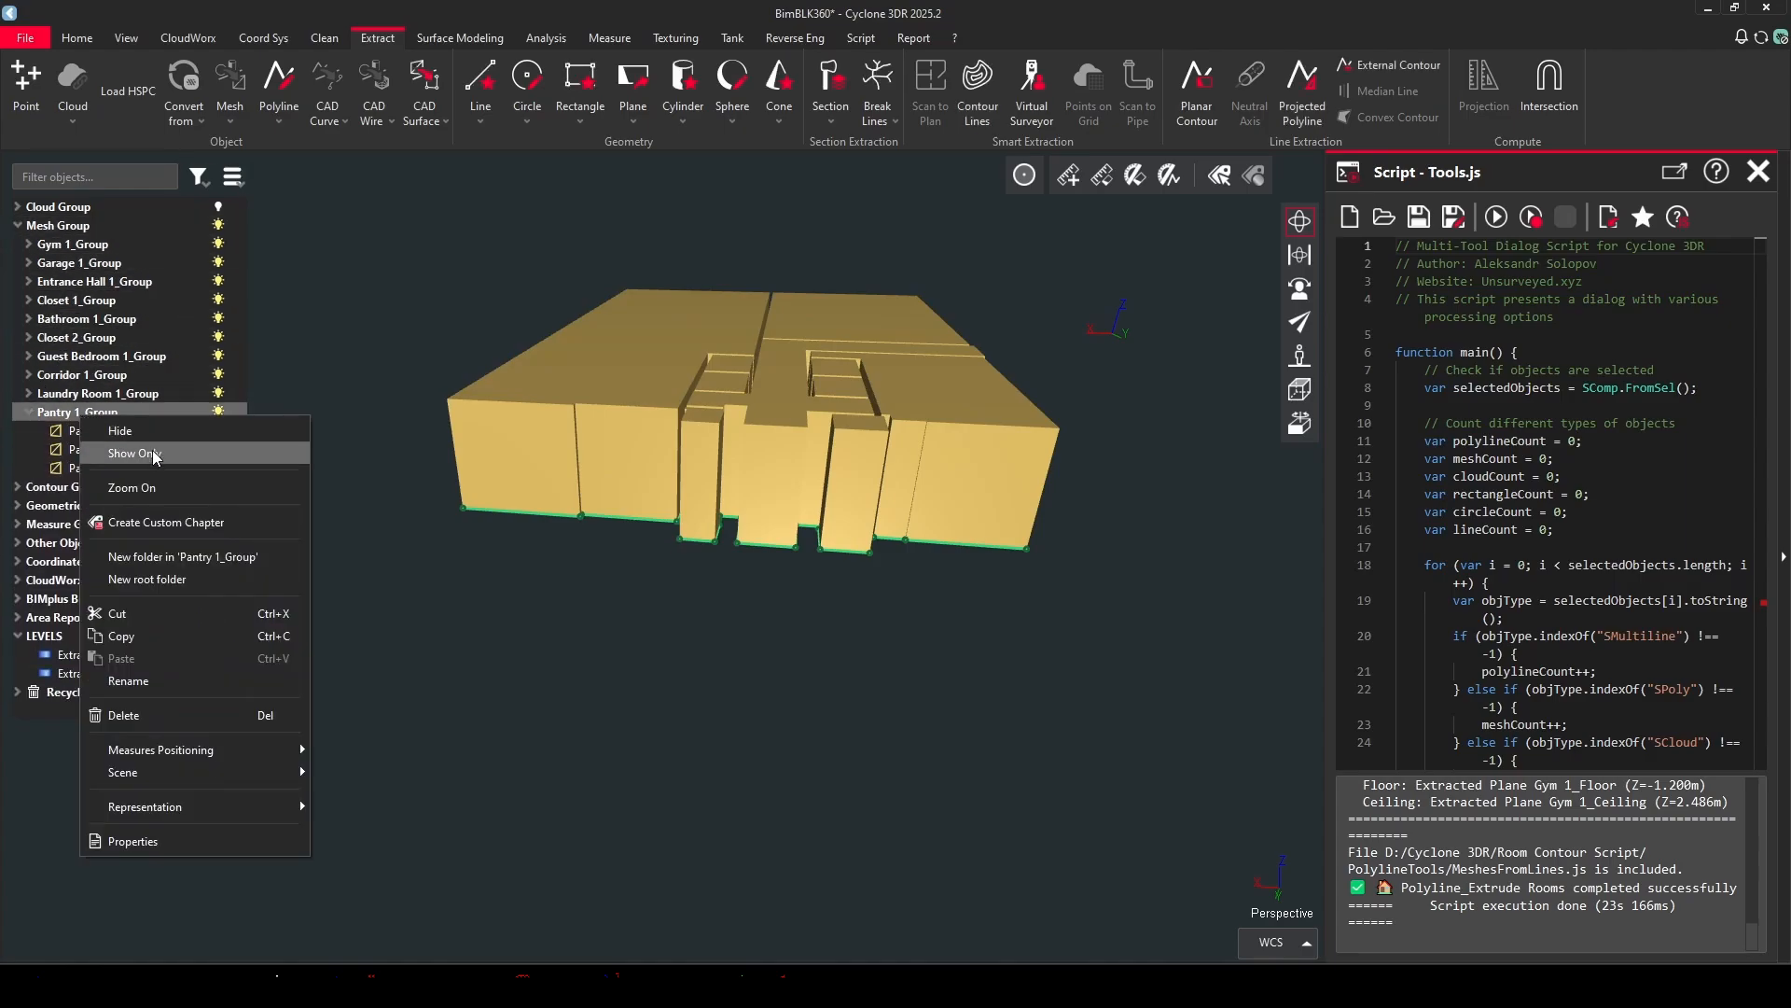
click(153, 456)
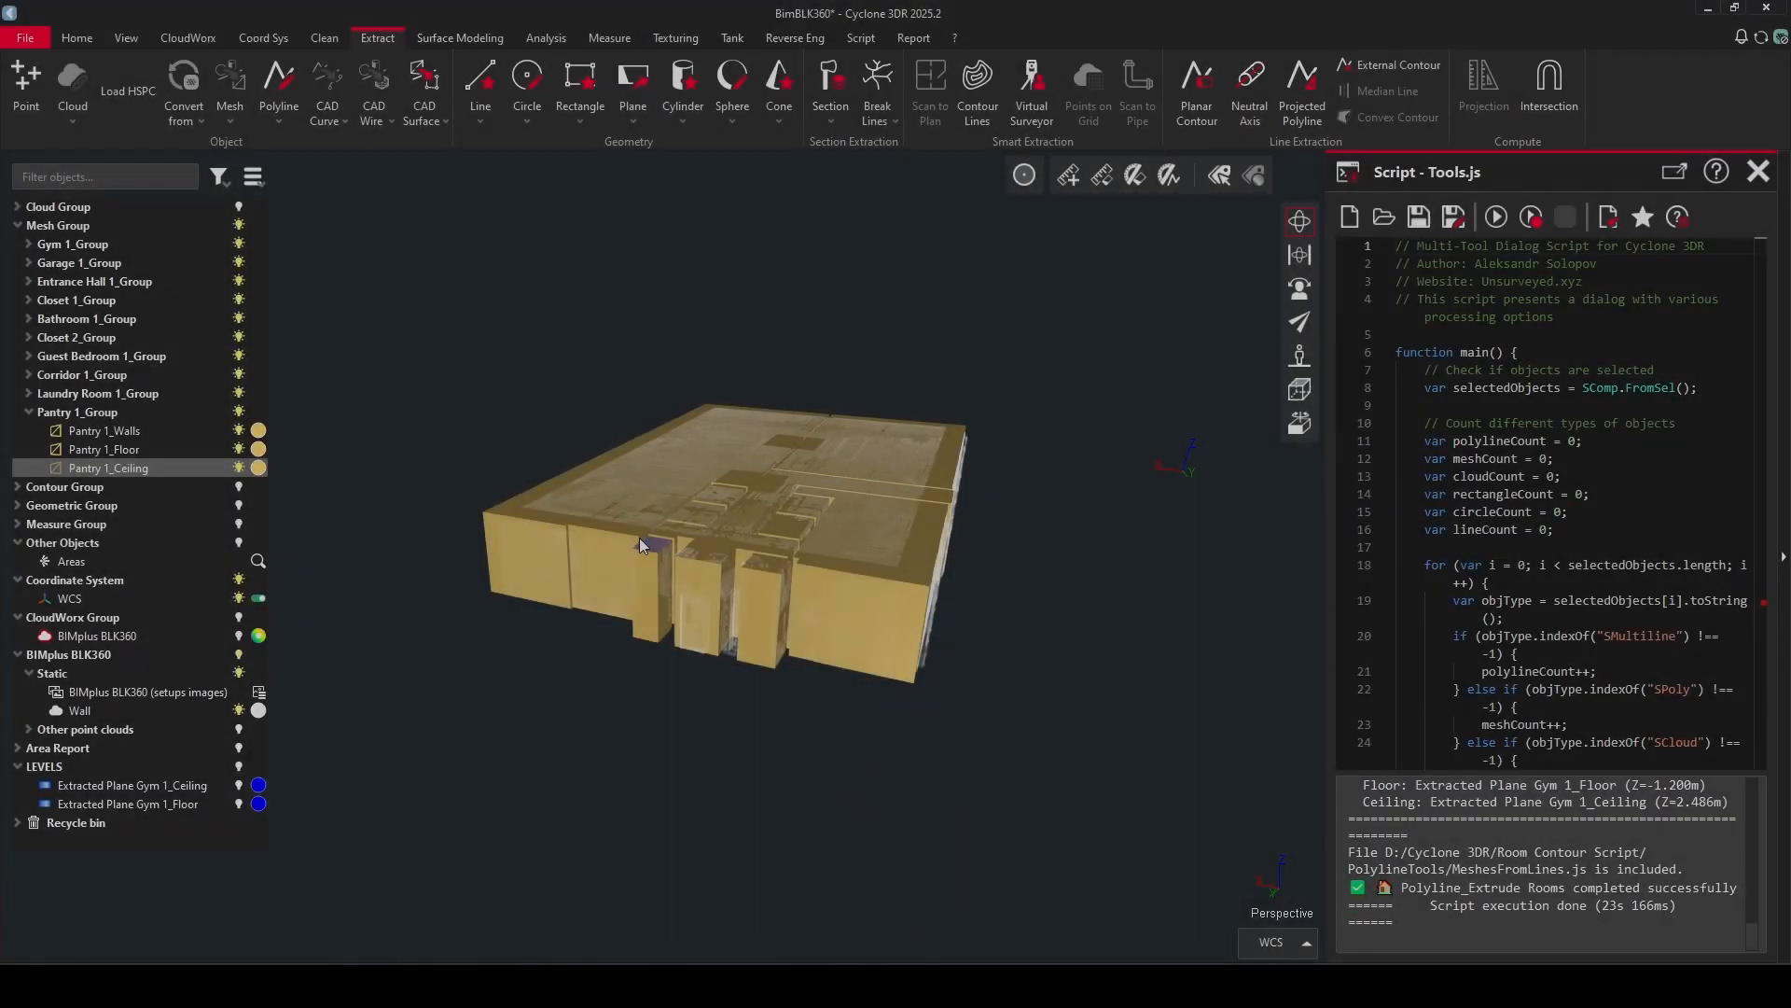
Select all the room meshes displayed with the Wall cloud and run the Filter Point Clouds and Inspect Mesh tool on them.
mouse_move(709, 410)
mouse_down()
mouse_move(701, 530)
mouse_move(560, 532)
mouse_up()
drag(483, 364, 1220, 783)
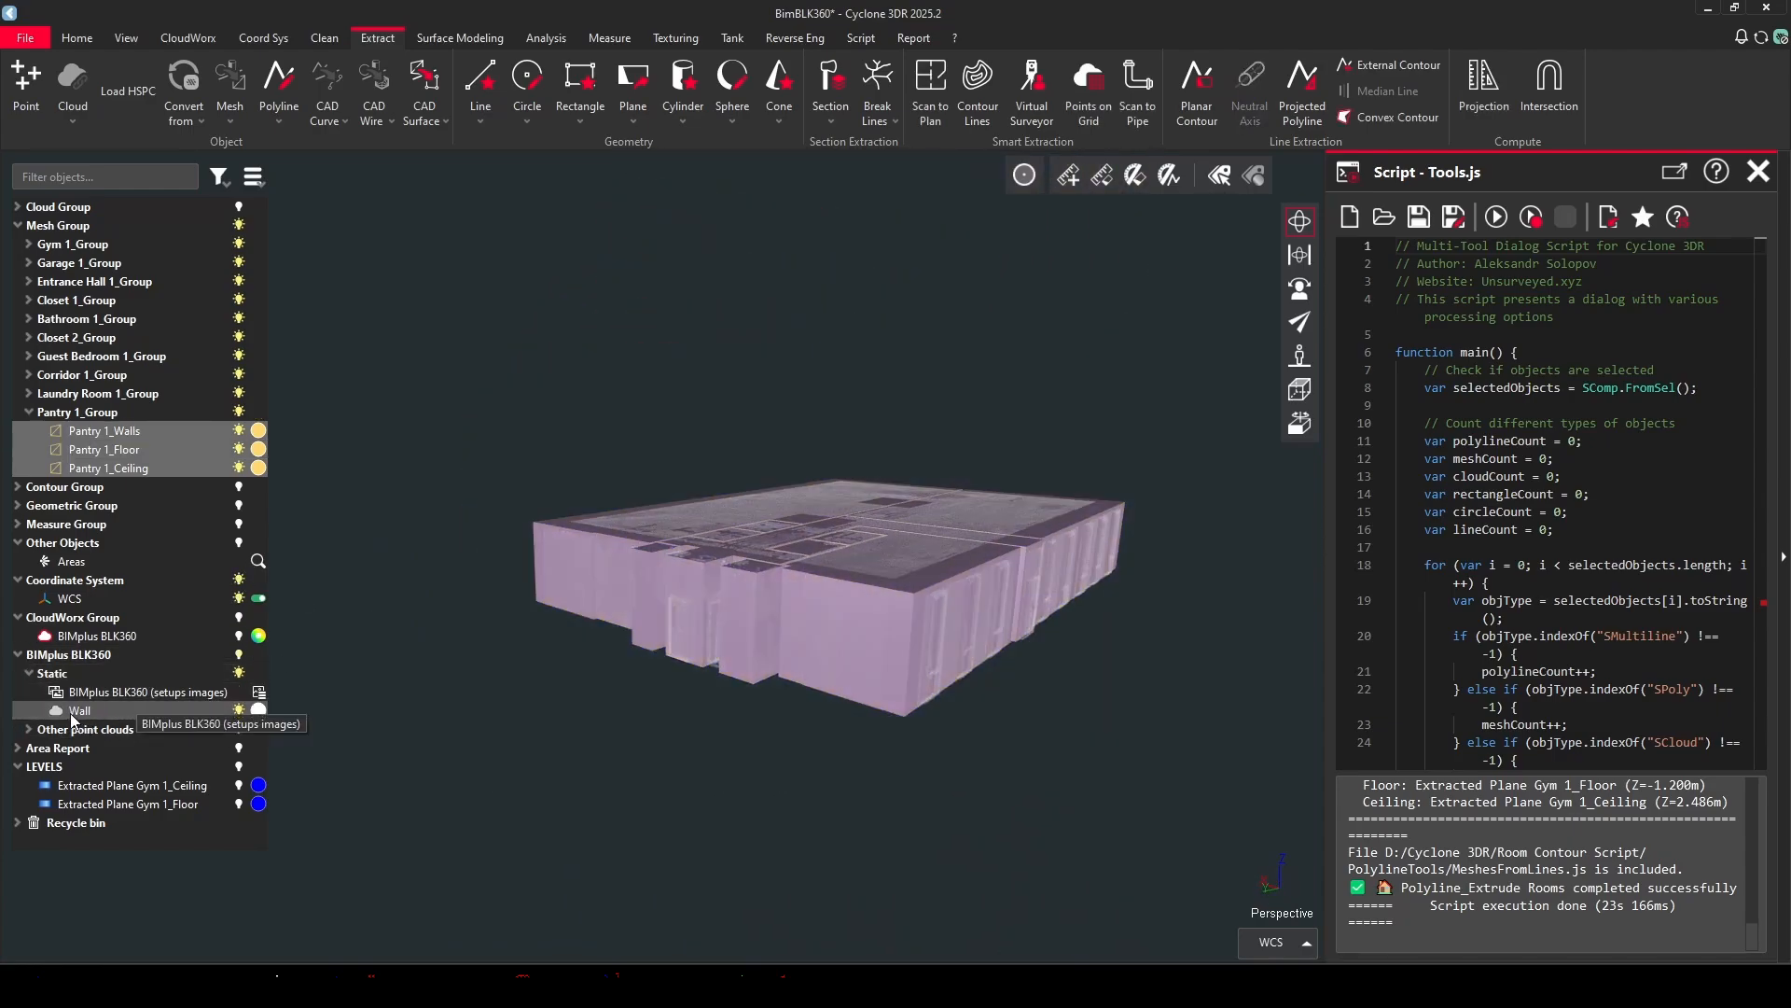
click(1493, 220)
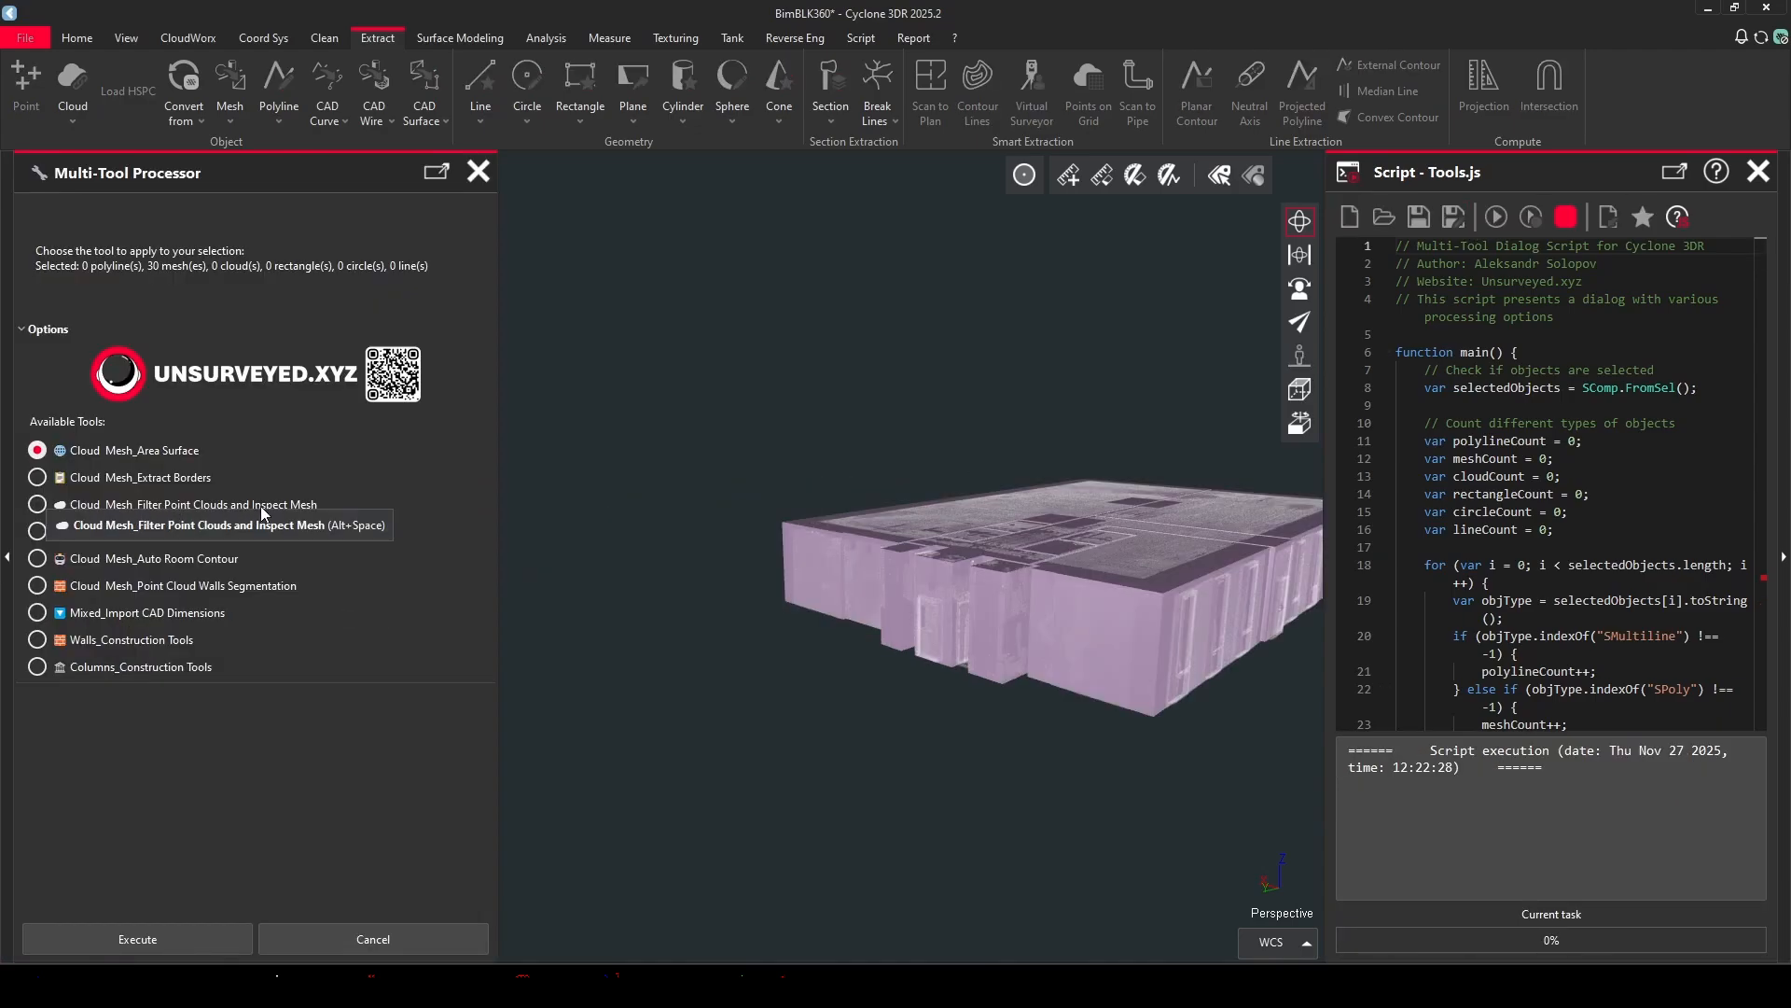
click(40, 505)
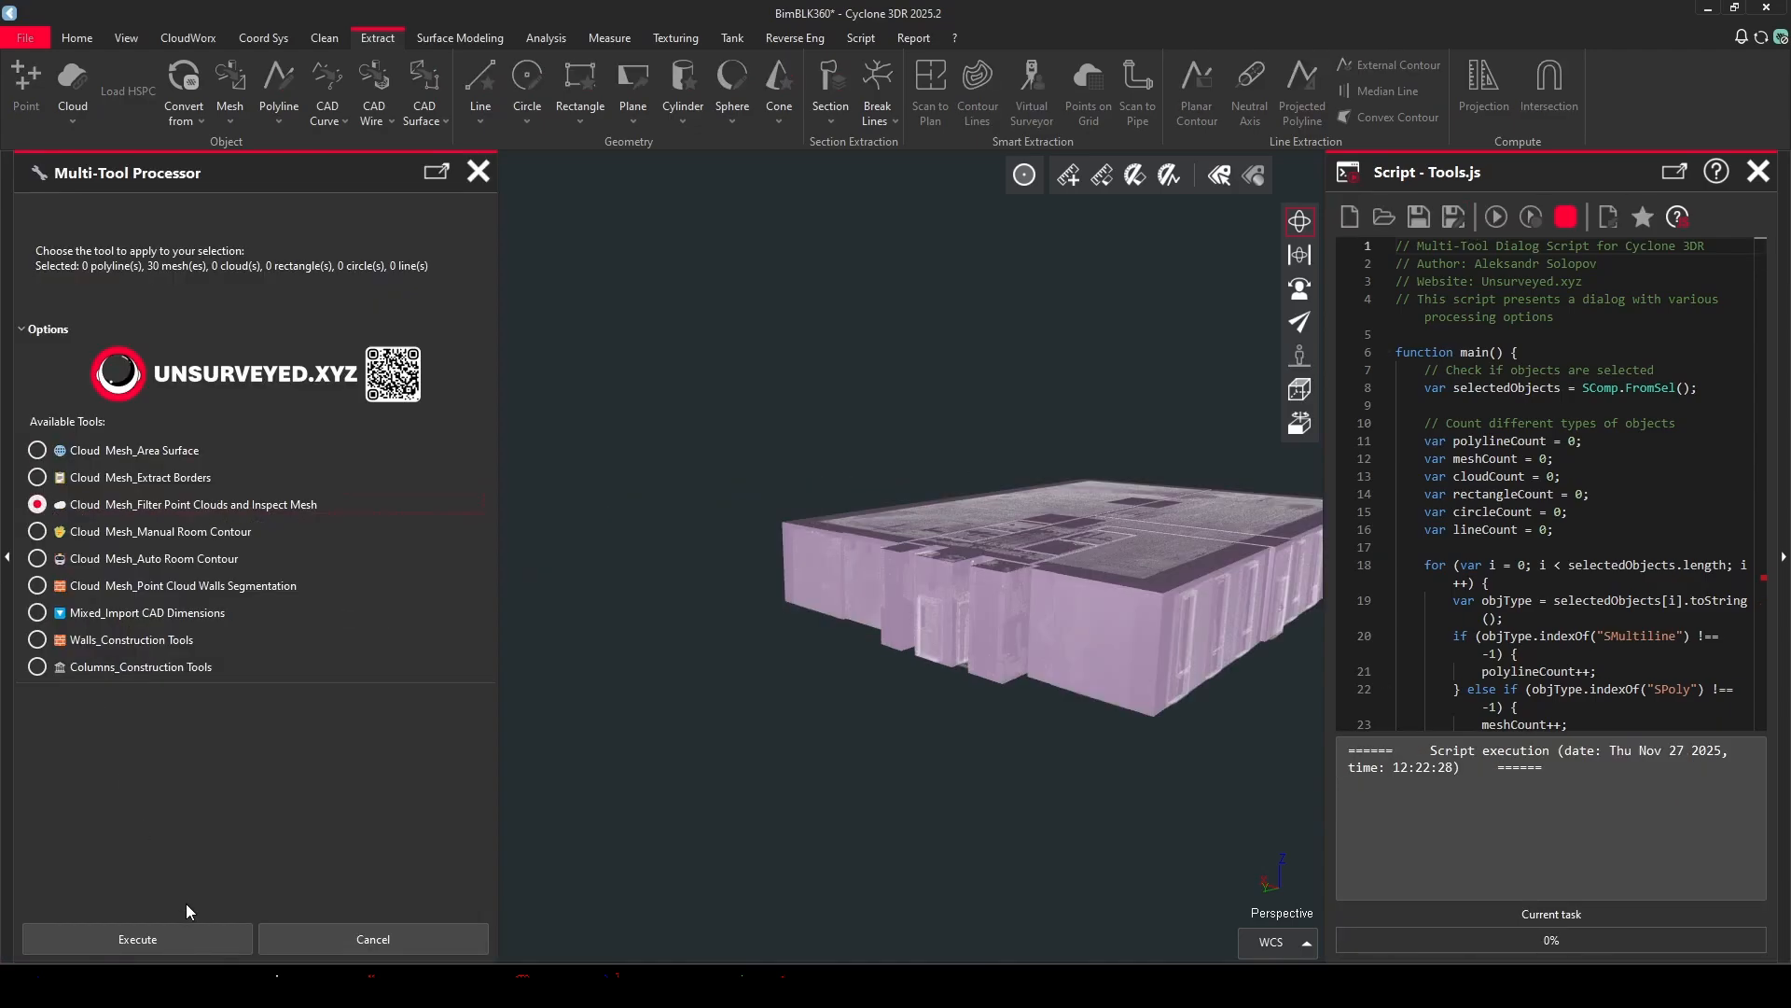
click(181, 936)
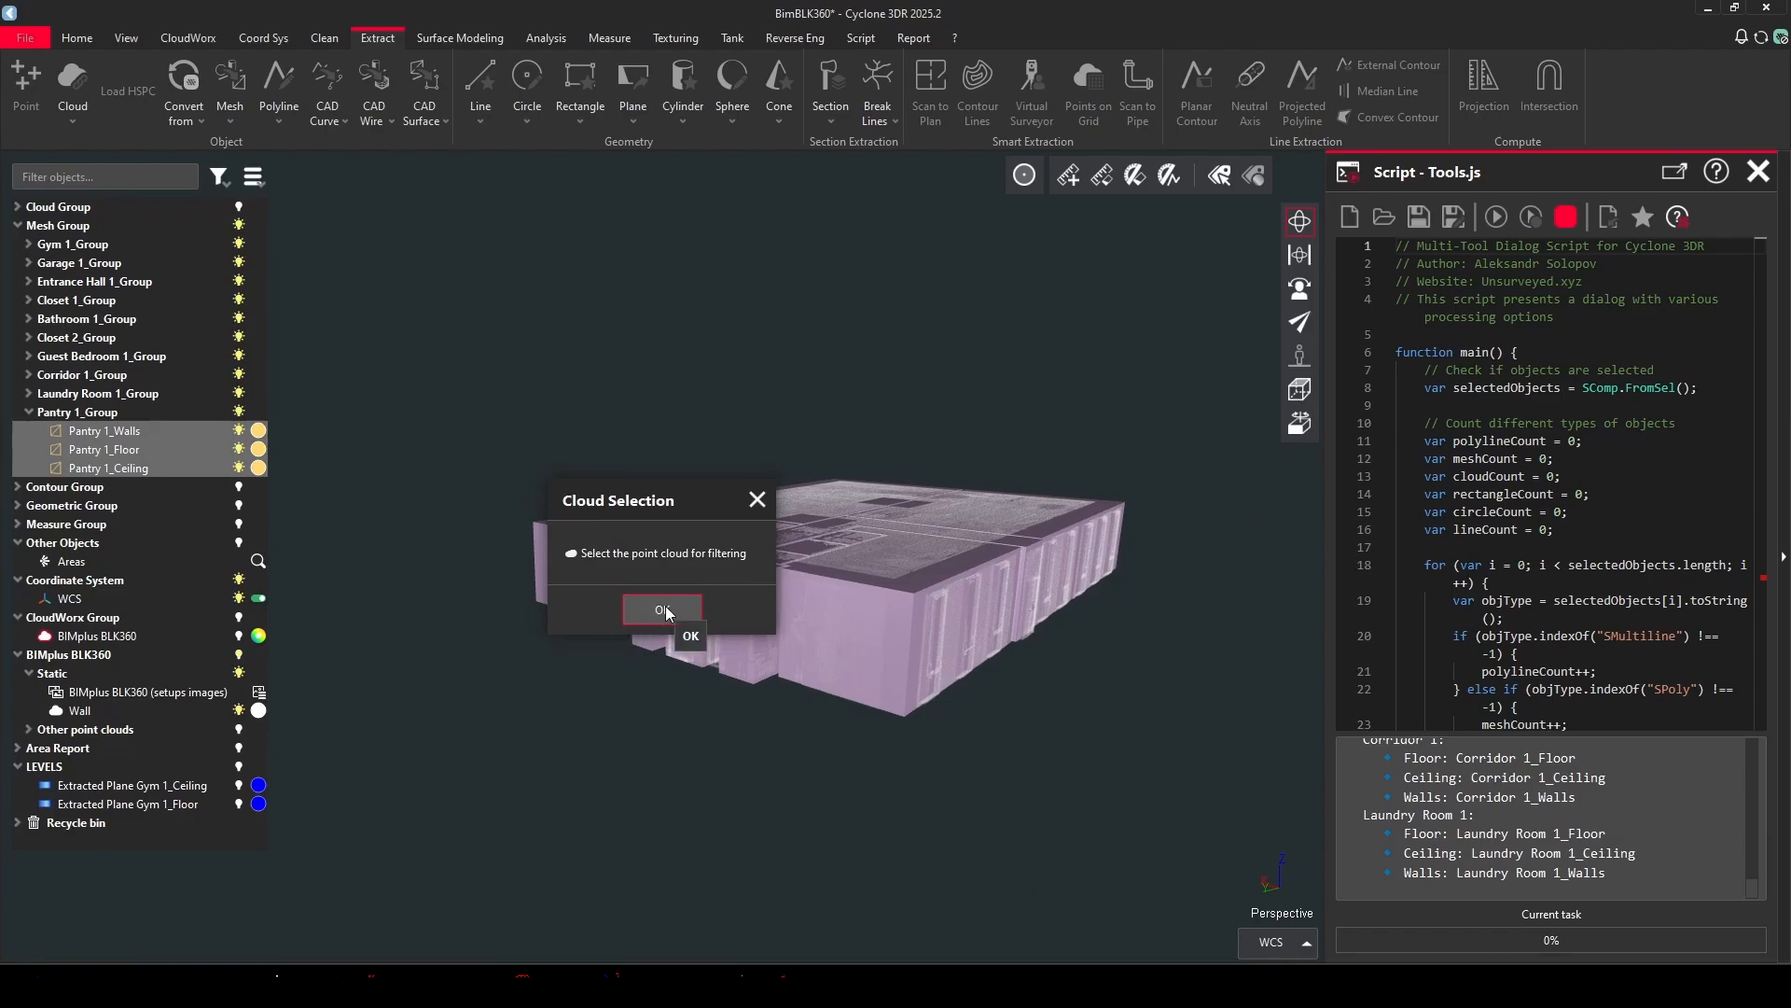
Filter the Wall cloud with 0.07 m tolerance and analyse wall, floor and ceiling deviations within 0.15 m, subdividing meshes to 0.03 m edges and ignoring edge points.
click(664, 609)
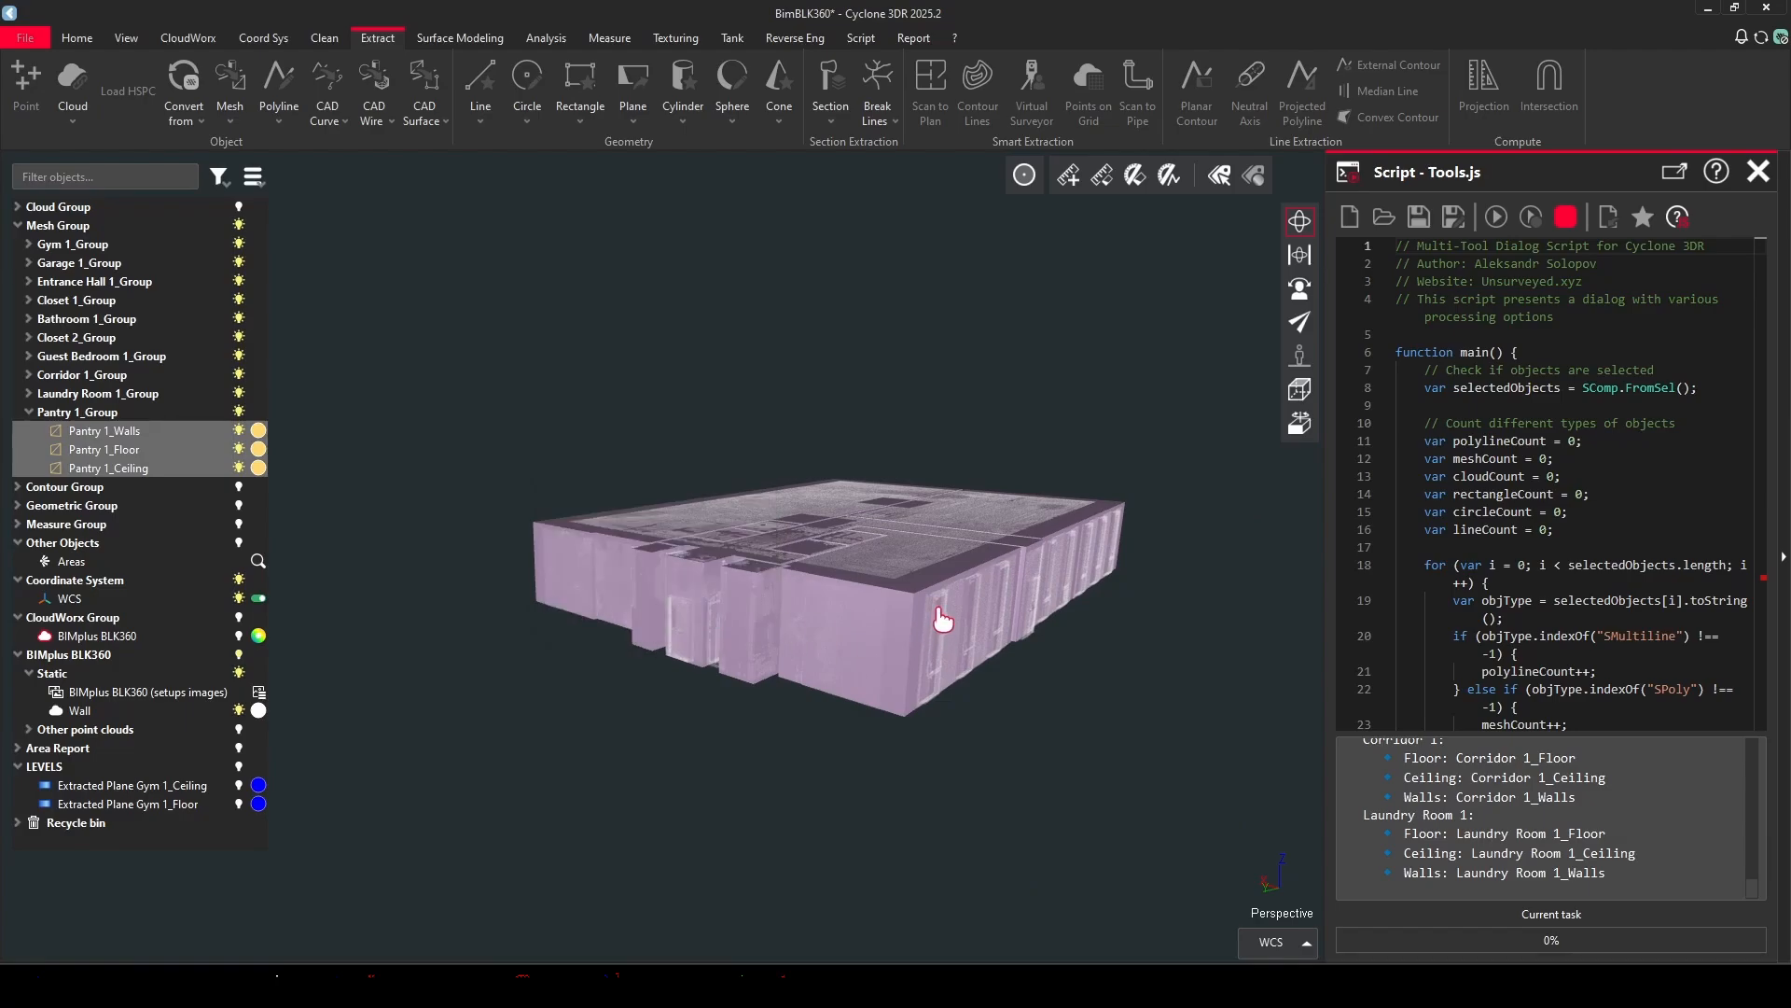
scroll(936, 607, up, 5)
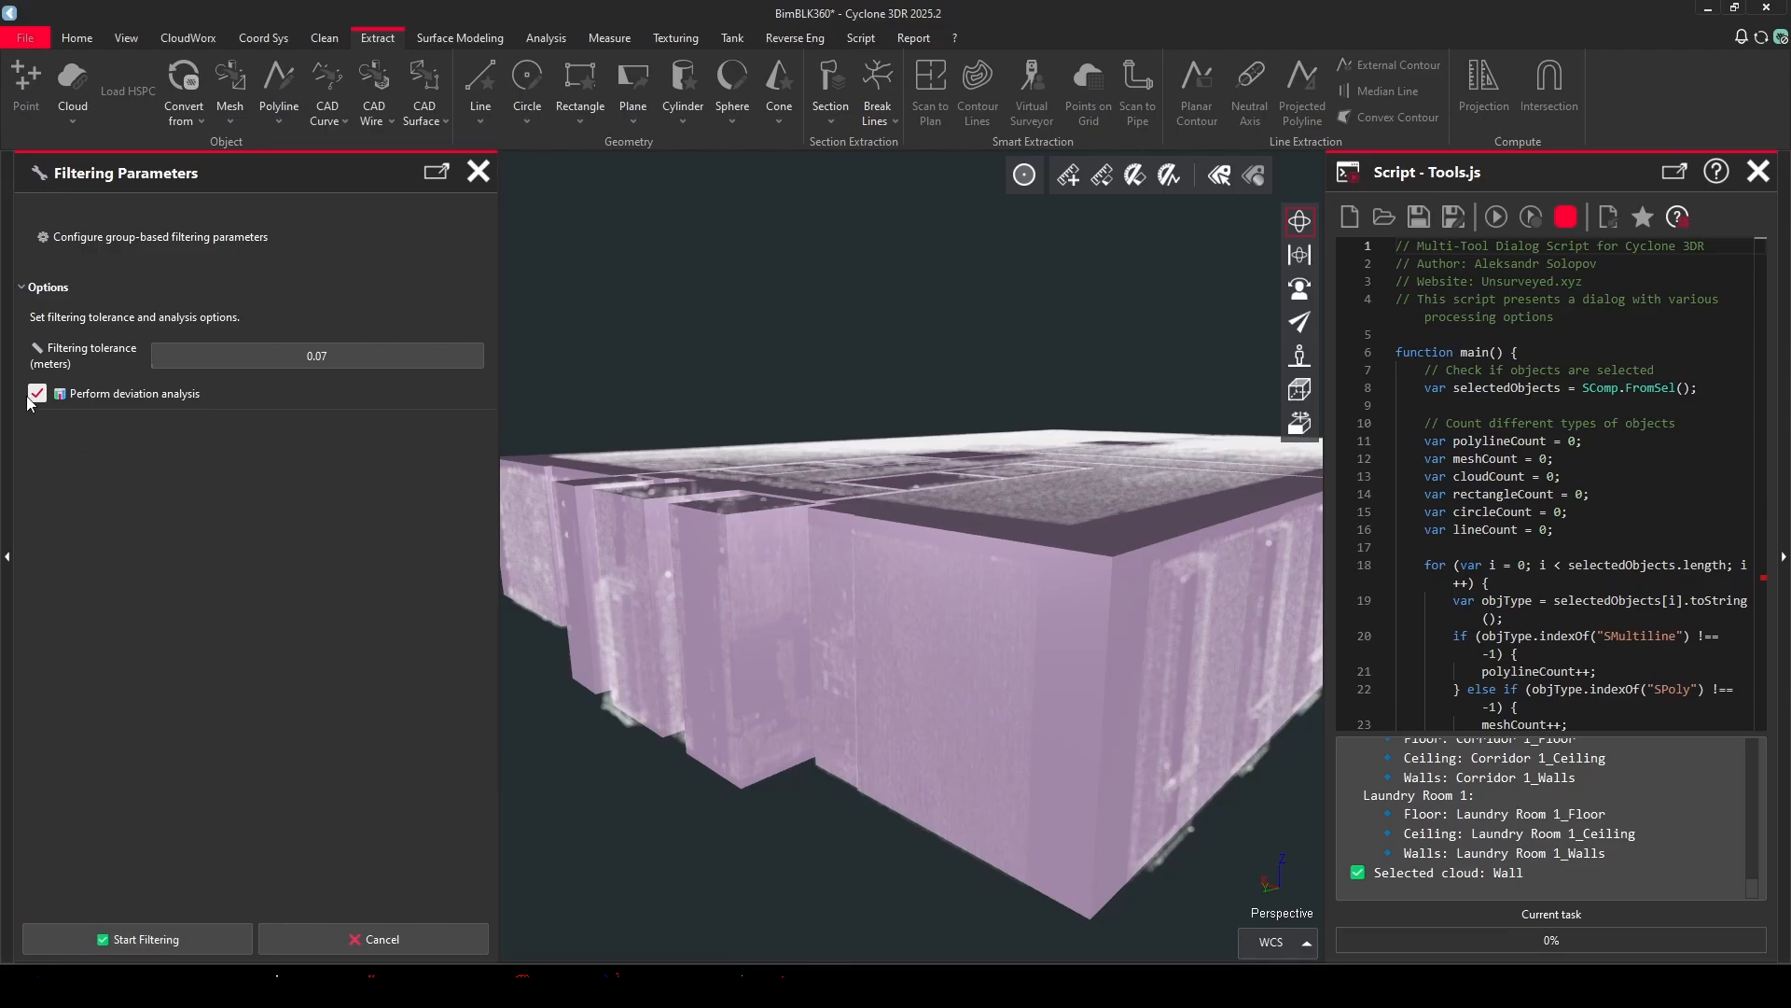
click(153, 940)
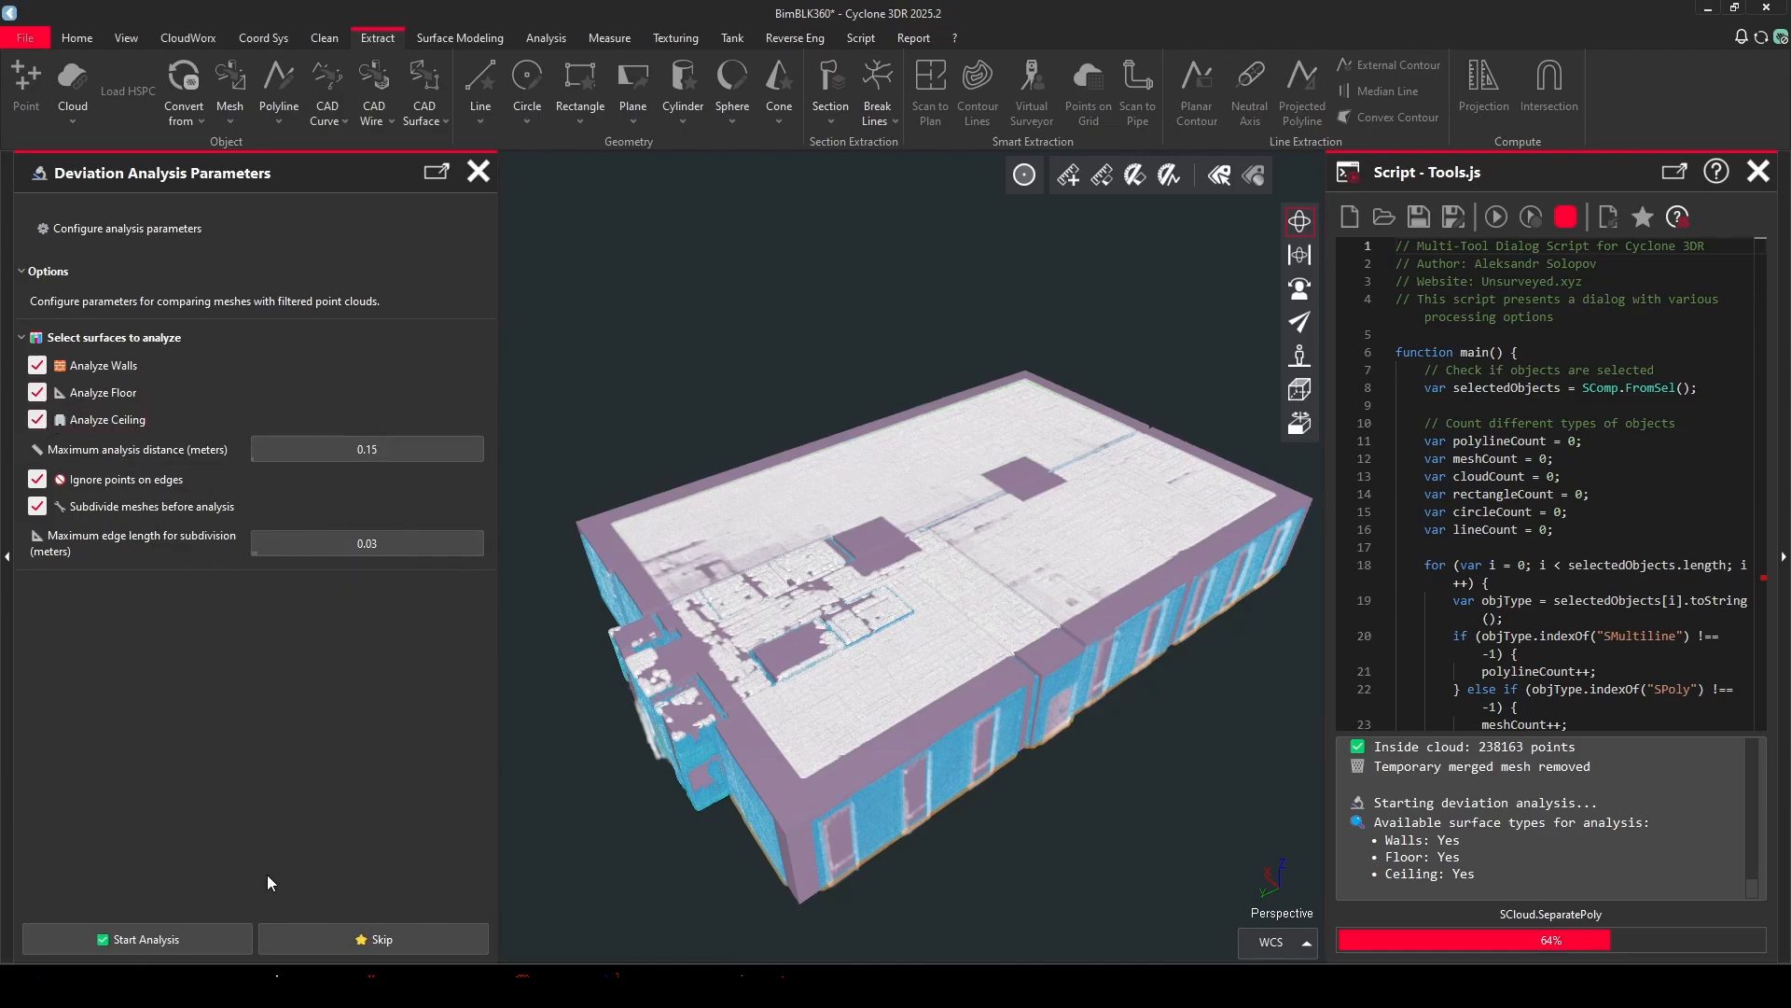
click(109, 939)
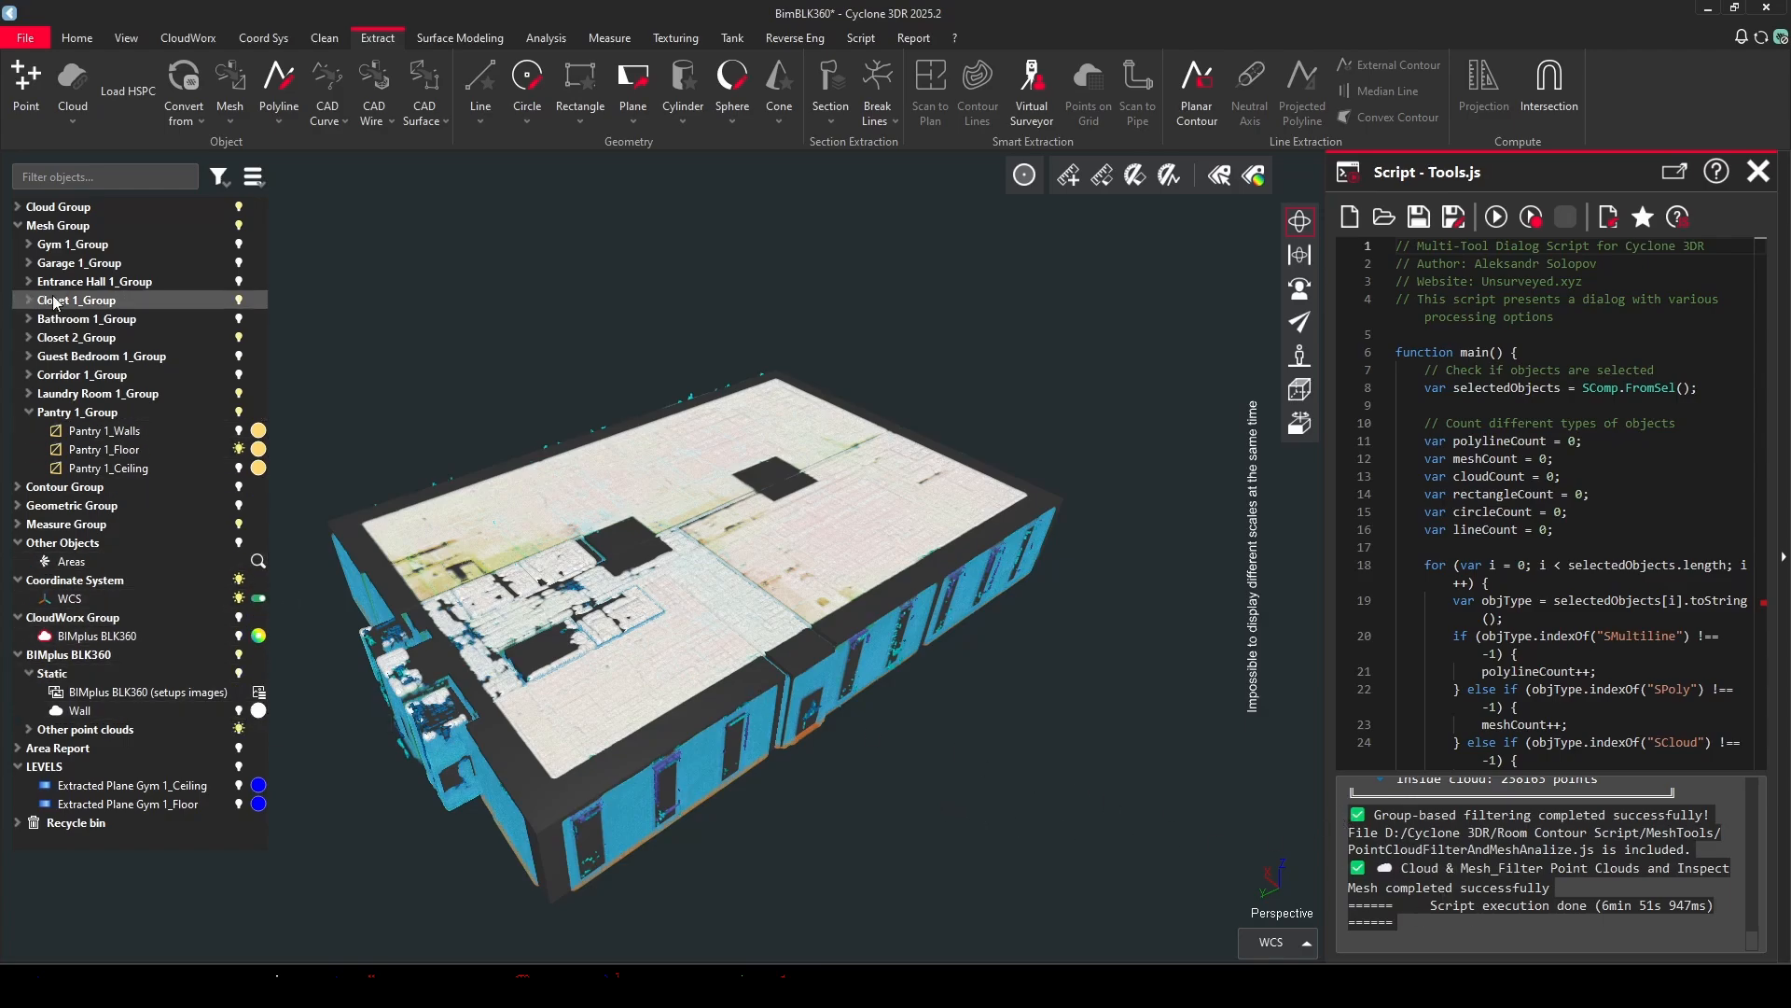
Hide the Cloud Group and the Other point clouds folder so that only the deviation-coloured meshes are displayed.
right_click(70, 209)
click(117, 247)
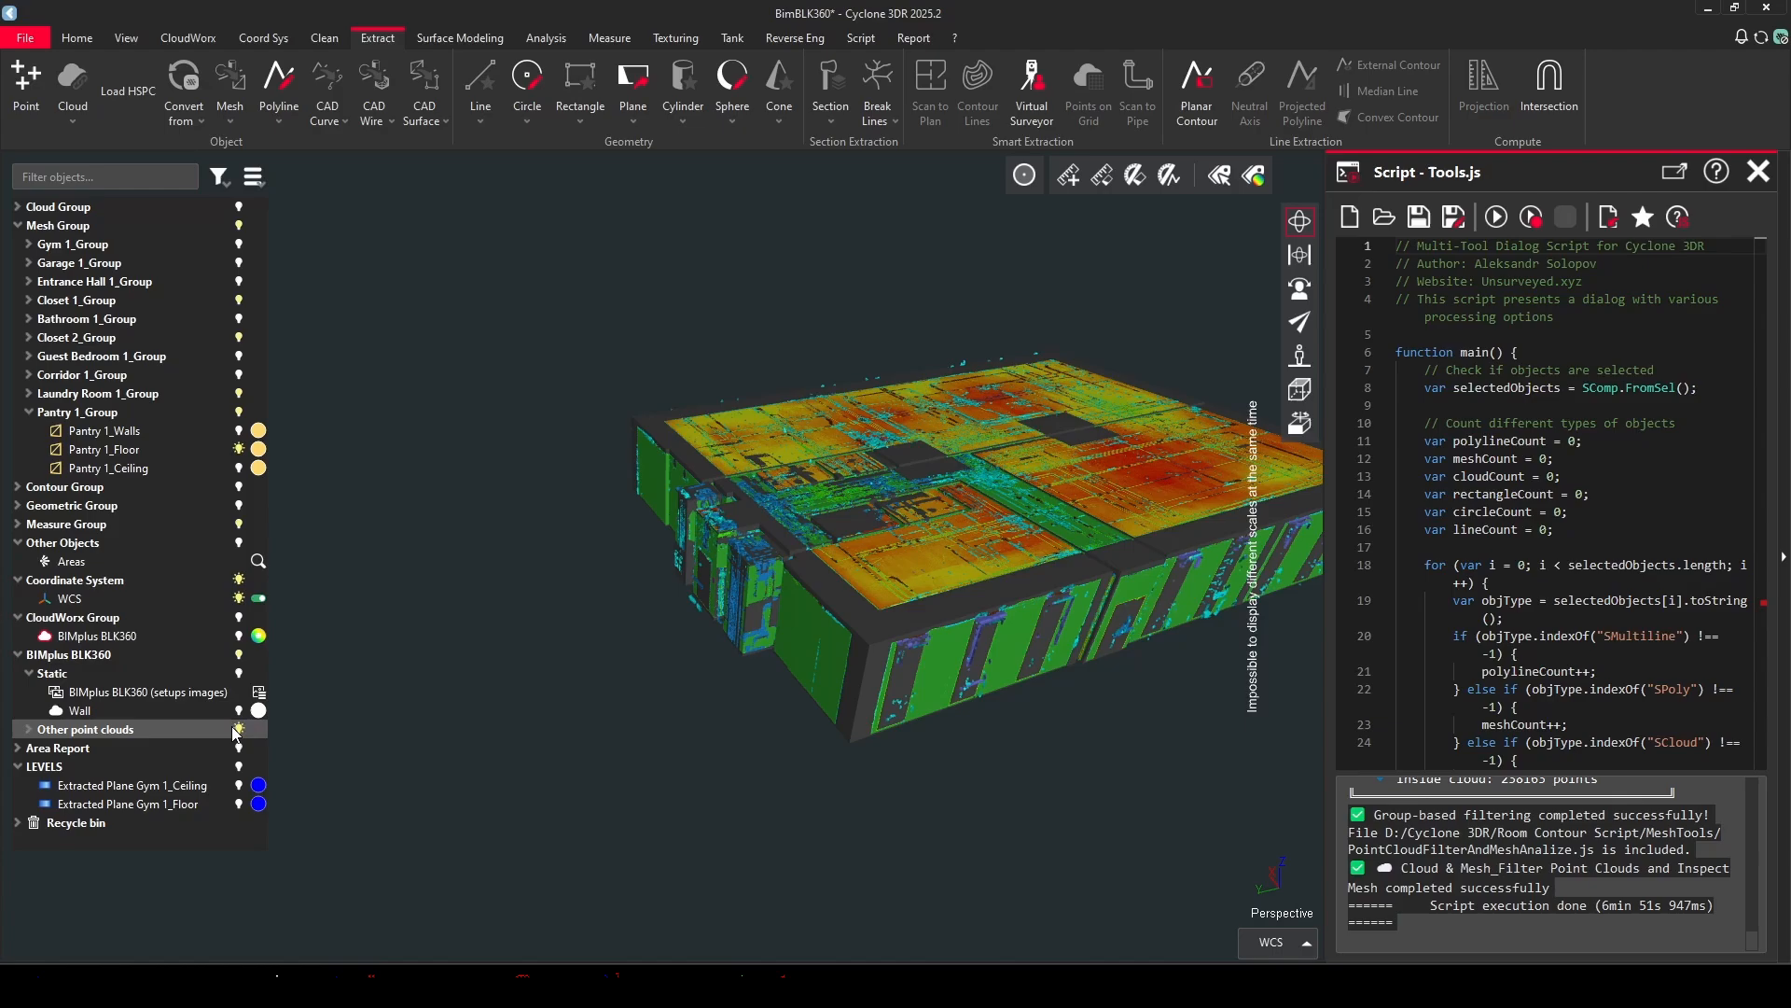
click(239, 728)
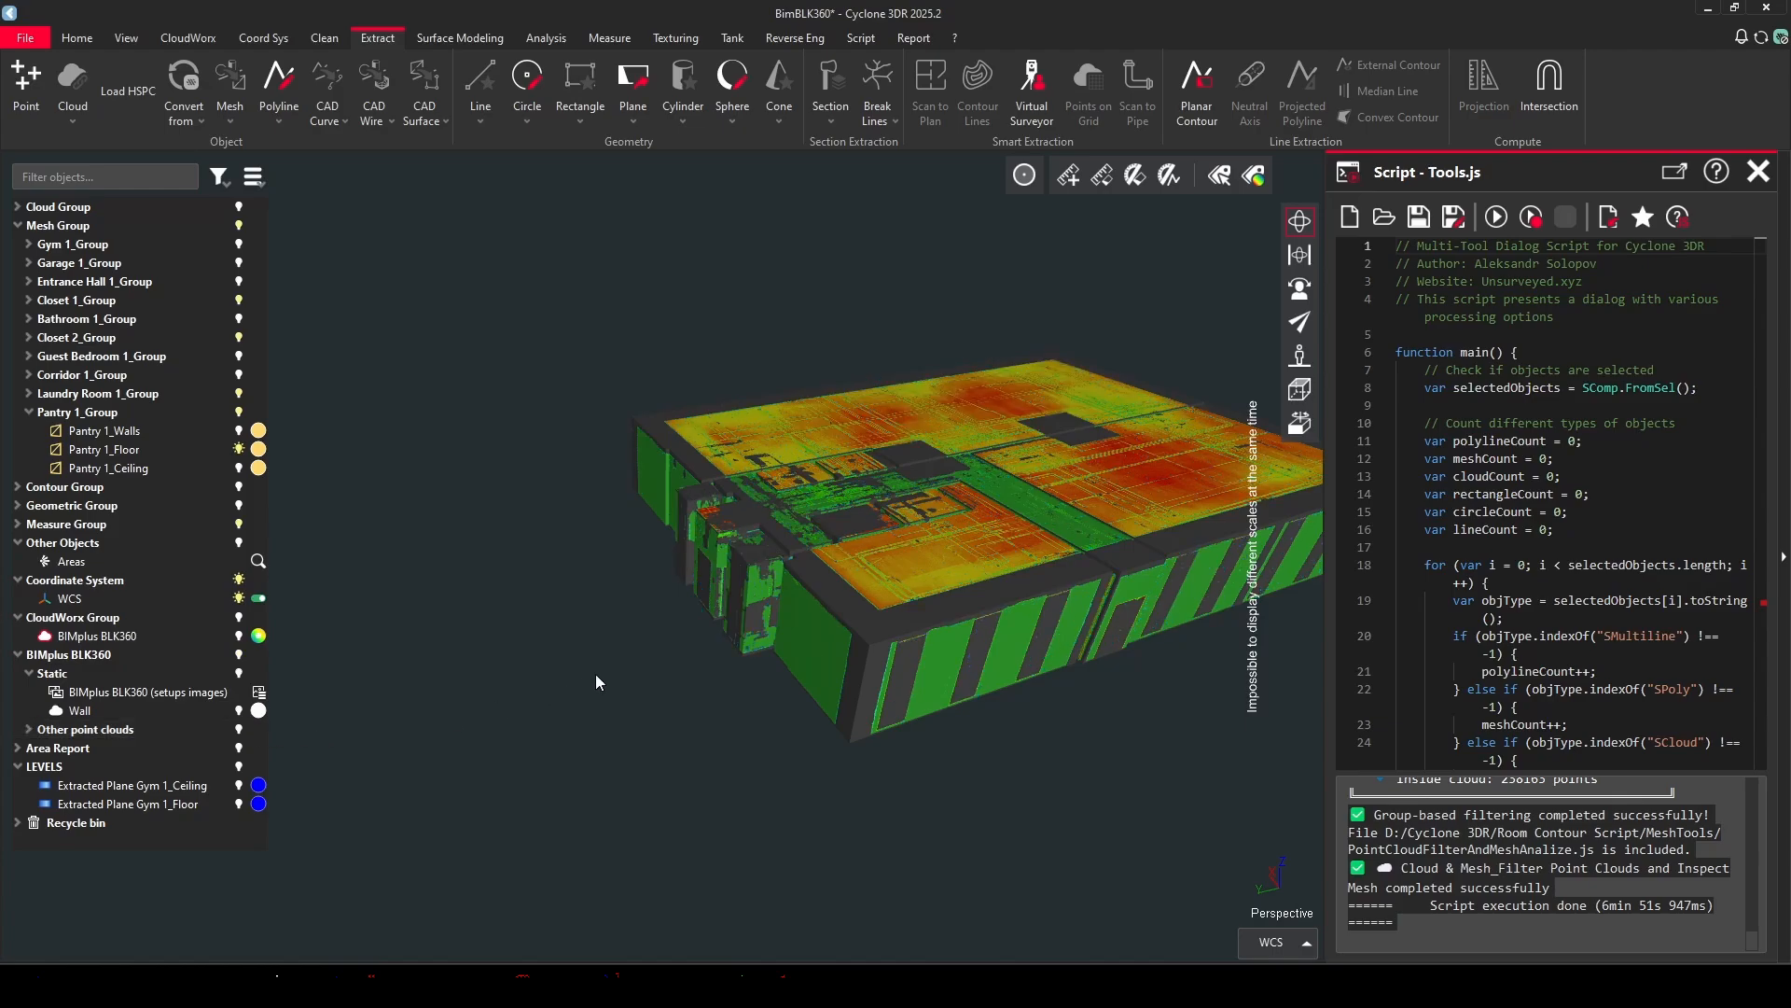
Examine the deviation colours on the walls, floor and ceiling from inside the rooms and on the ceilings from above.
scroll(918, 465, up, 5)
drag(858, 581, 658, 517)
scroll(724, 522, down, 5)
scroll(771, 564, up, 5)
drag(771, 564, 756, 647)
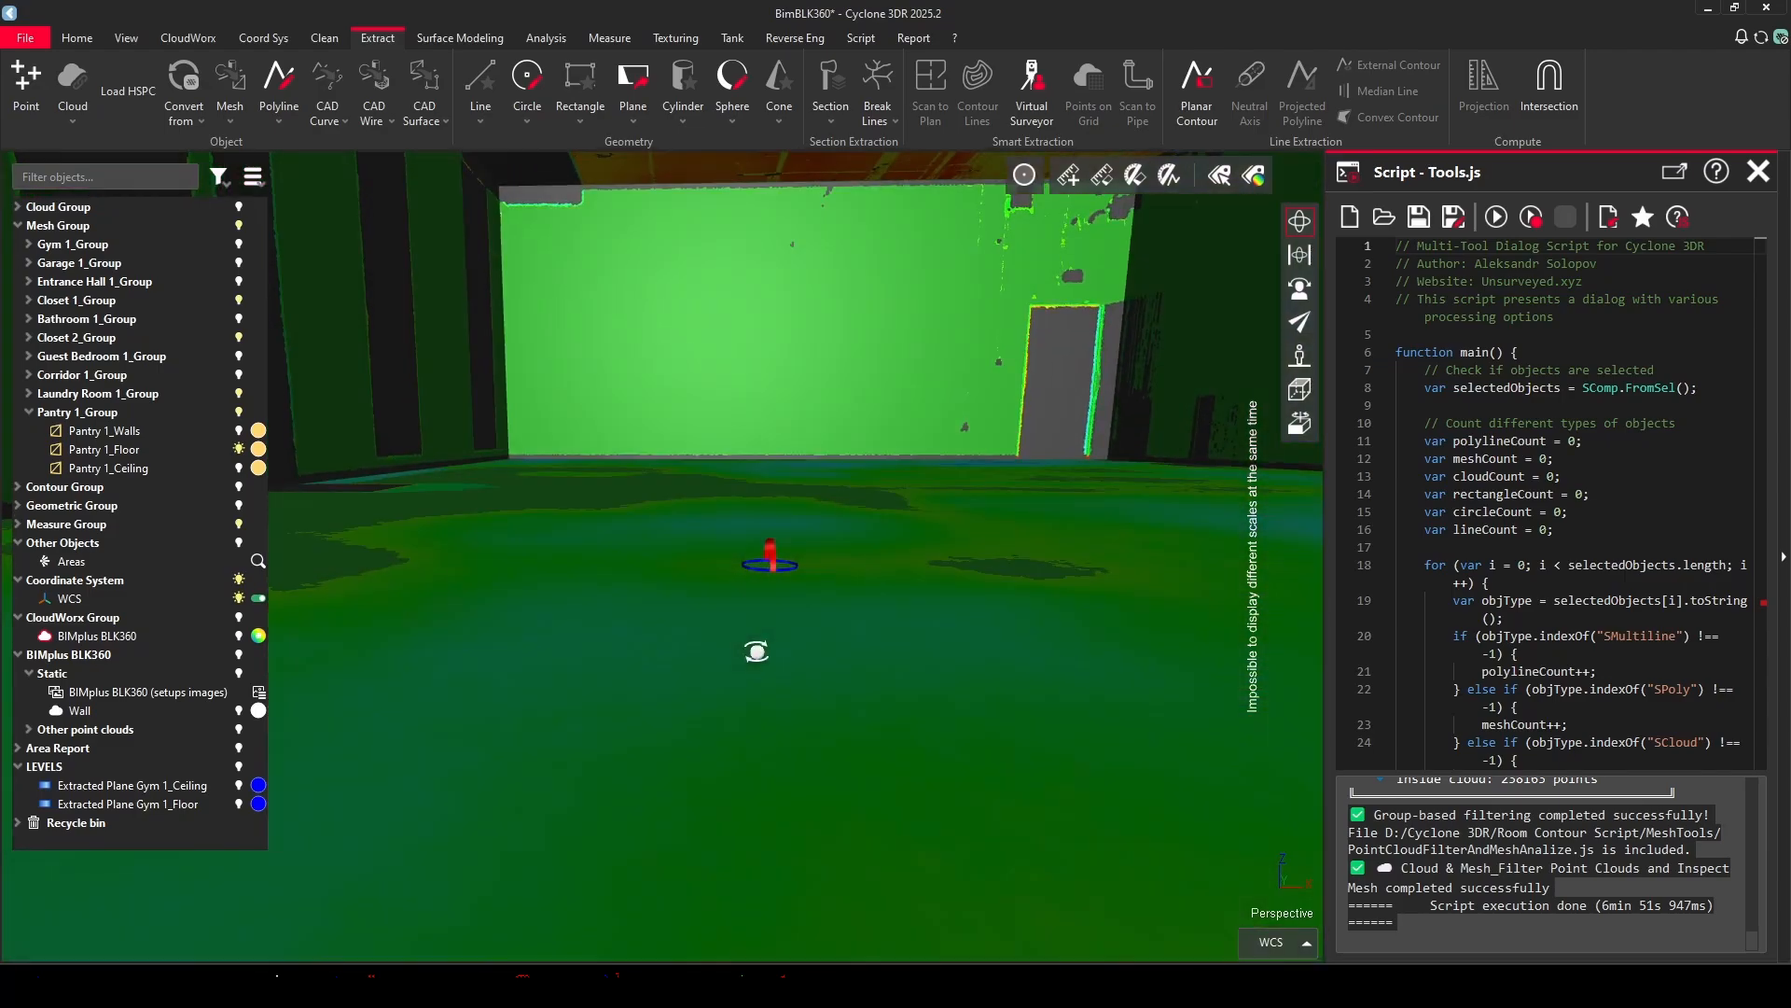
middle_drag(784, 561, 837, 733)
drag(696, 719, 642, 715)
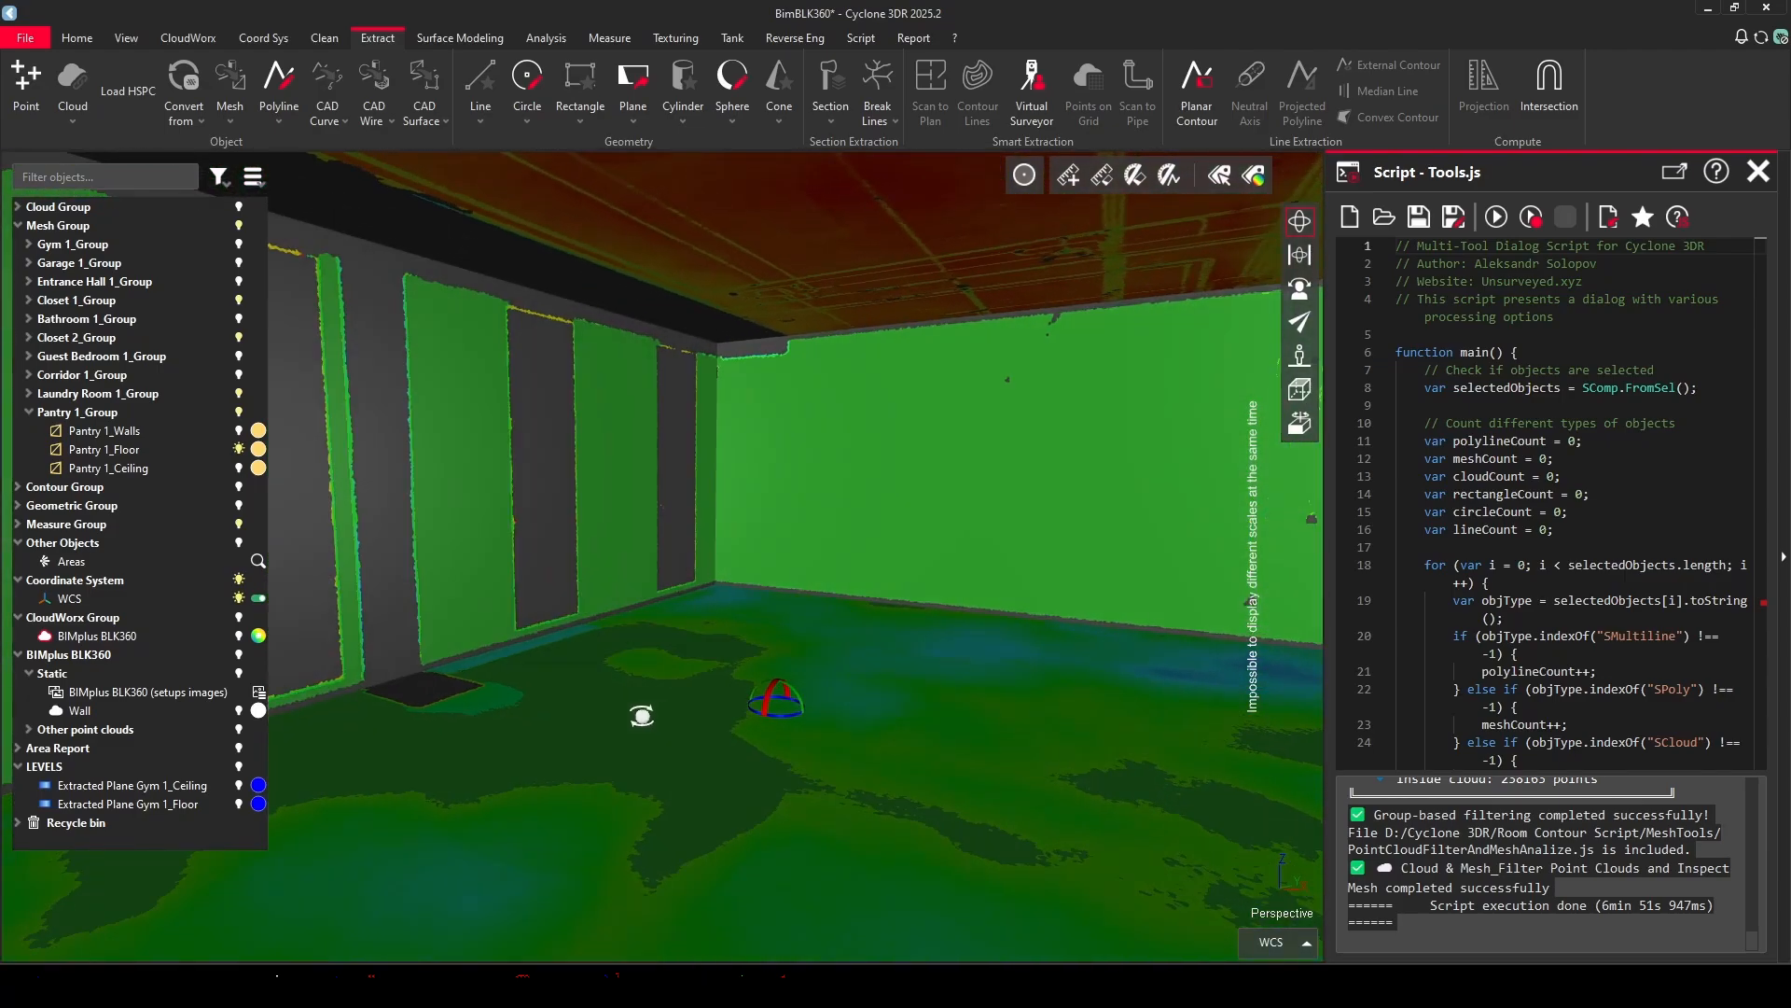
middle_drag(594, 607, 886, 605)
drag(824, 607, 597, 640)
middle_drag(596, 640, 708, 672)
drag(724, 640, 560, 684)
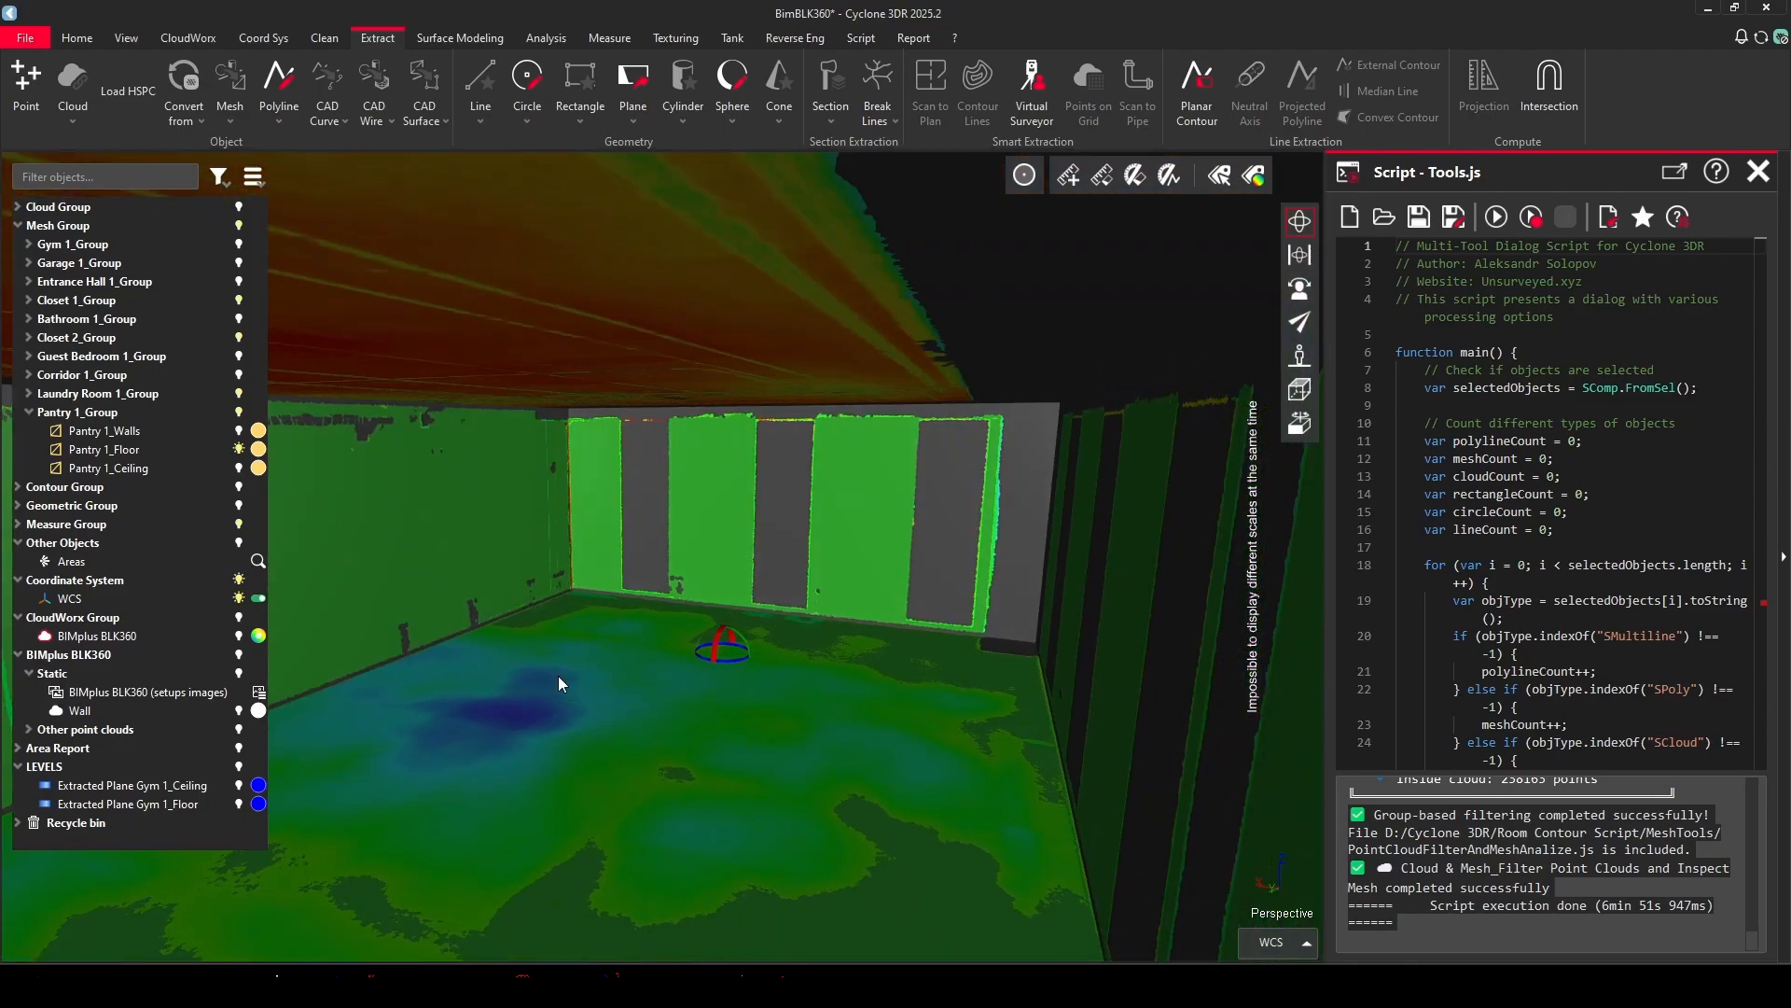
middle_drag(560, 684, 780, 626)
drag(824, 620, 524, 672)
middle_drag(523, 672, 719, 624)
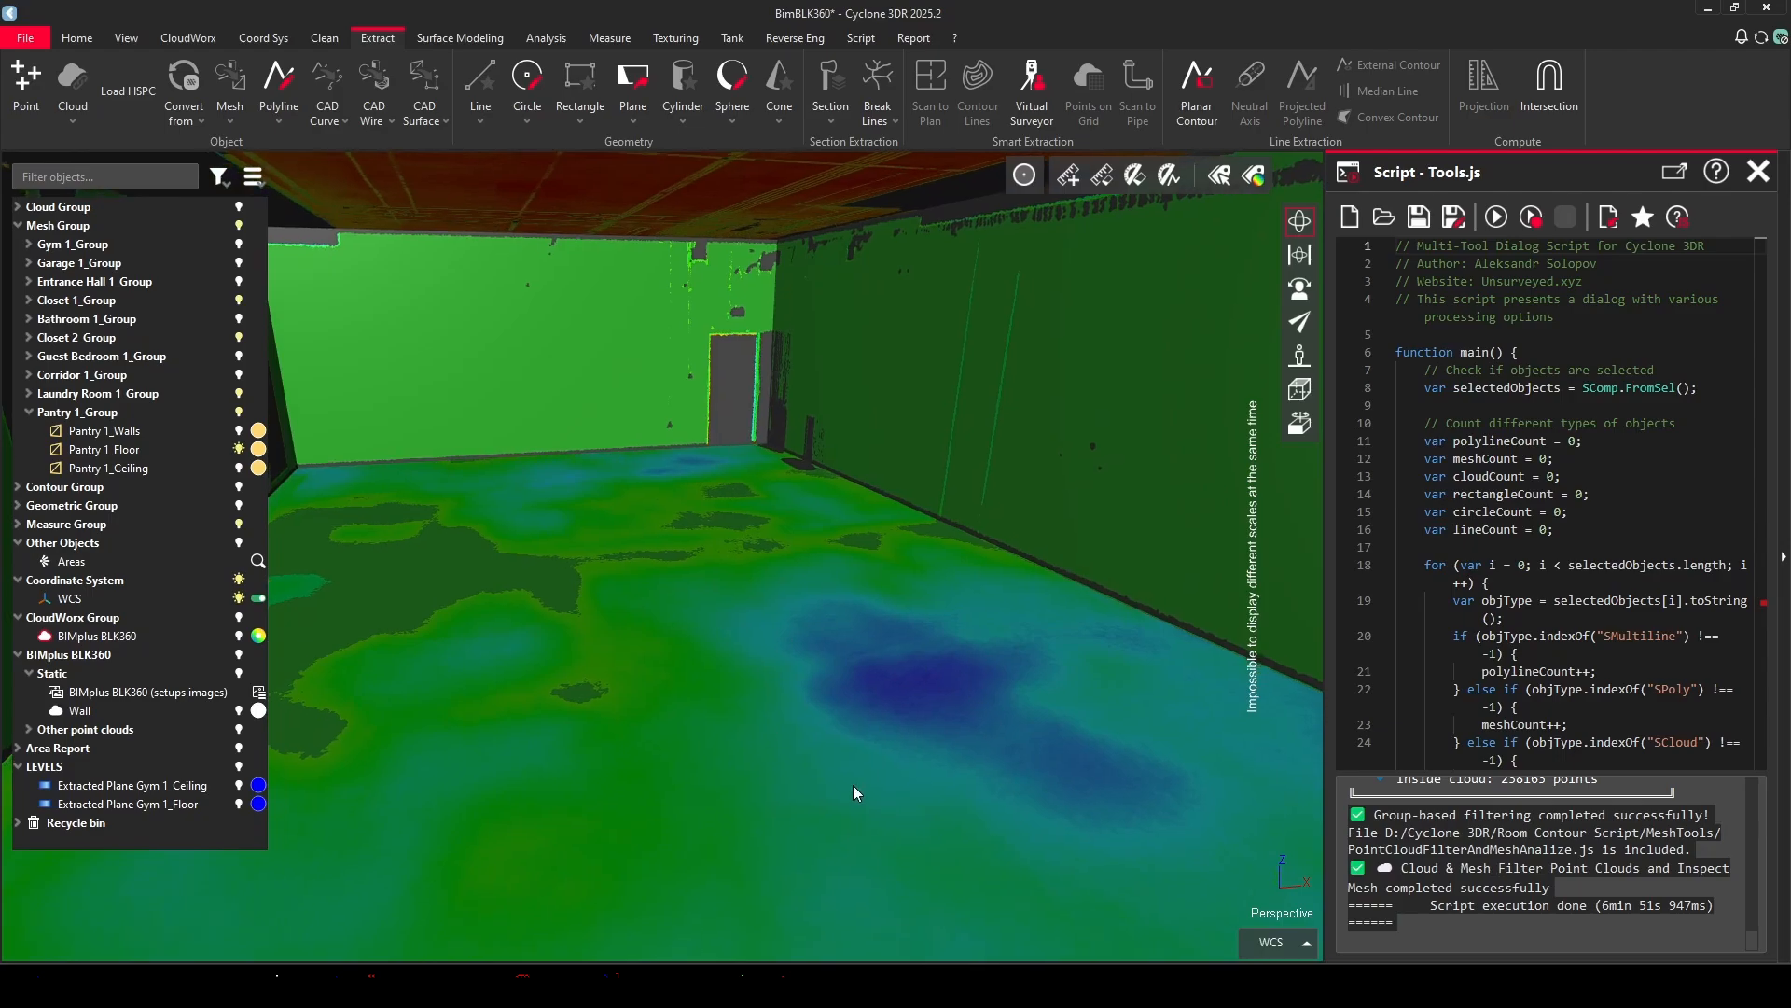
drag(707, 446, 640, 464)
drag(691, 345, 728, 331)
middle_drag(683, 628, 1060, 615)
scroll(1060, 616, down, 5)
drag(705, 541, 525, 544)
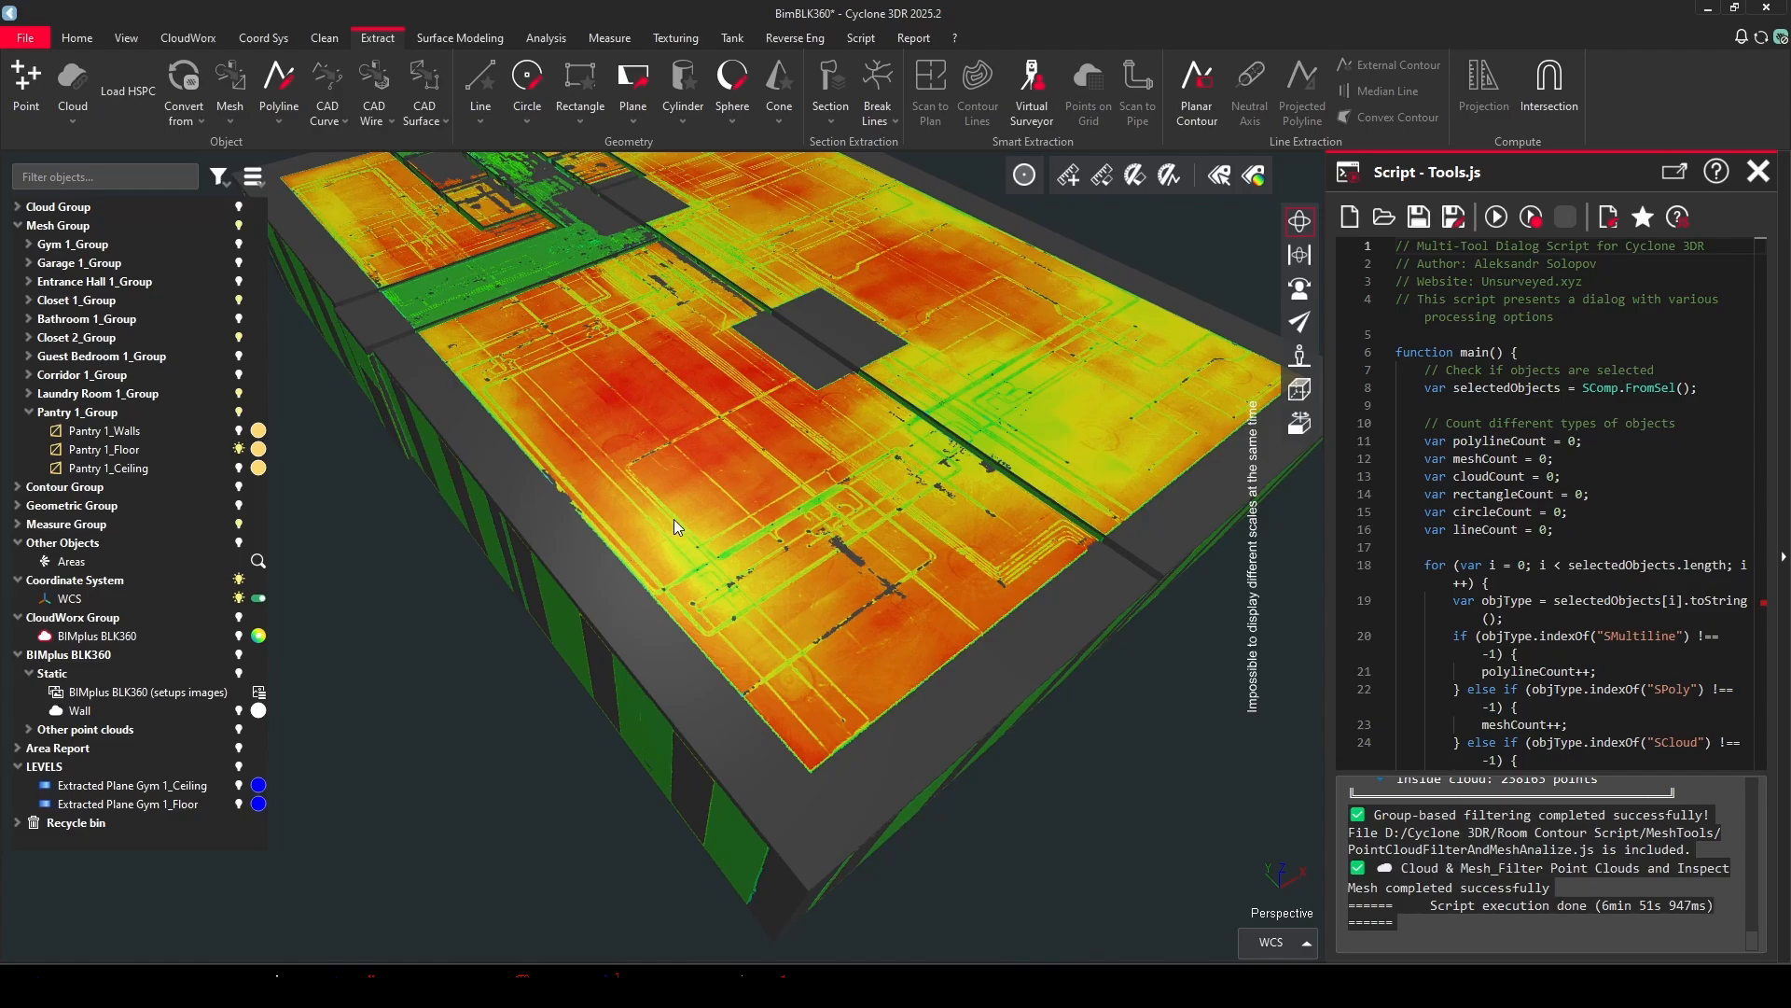
Expand the Cloud Group, display only the Gym 1 clouds and view the classified points from inside the room.
click(29, 636)
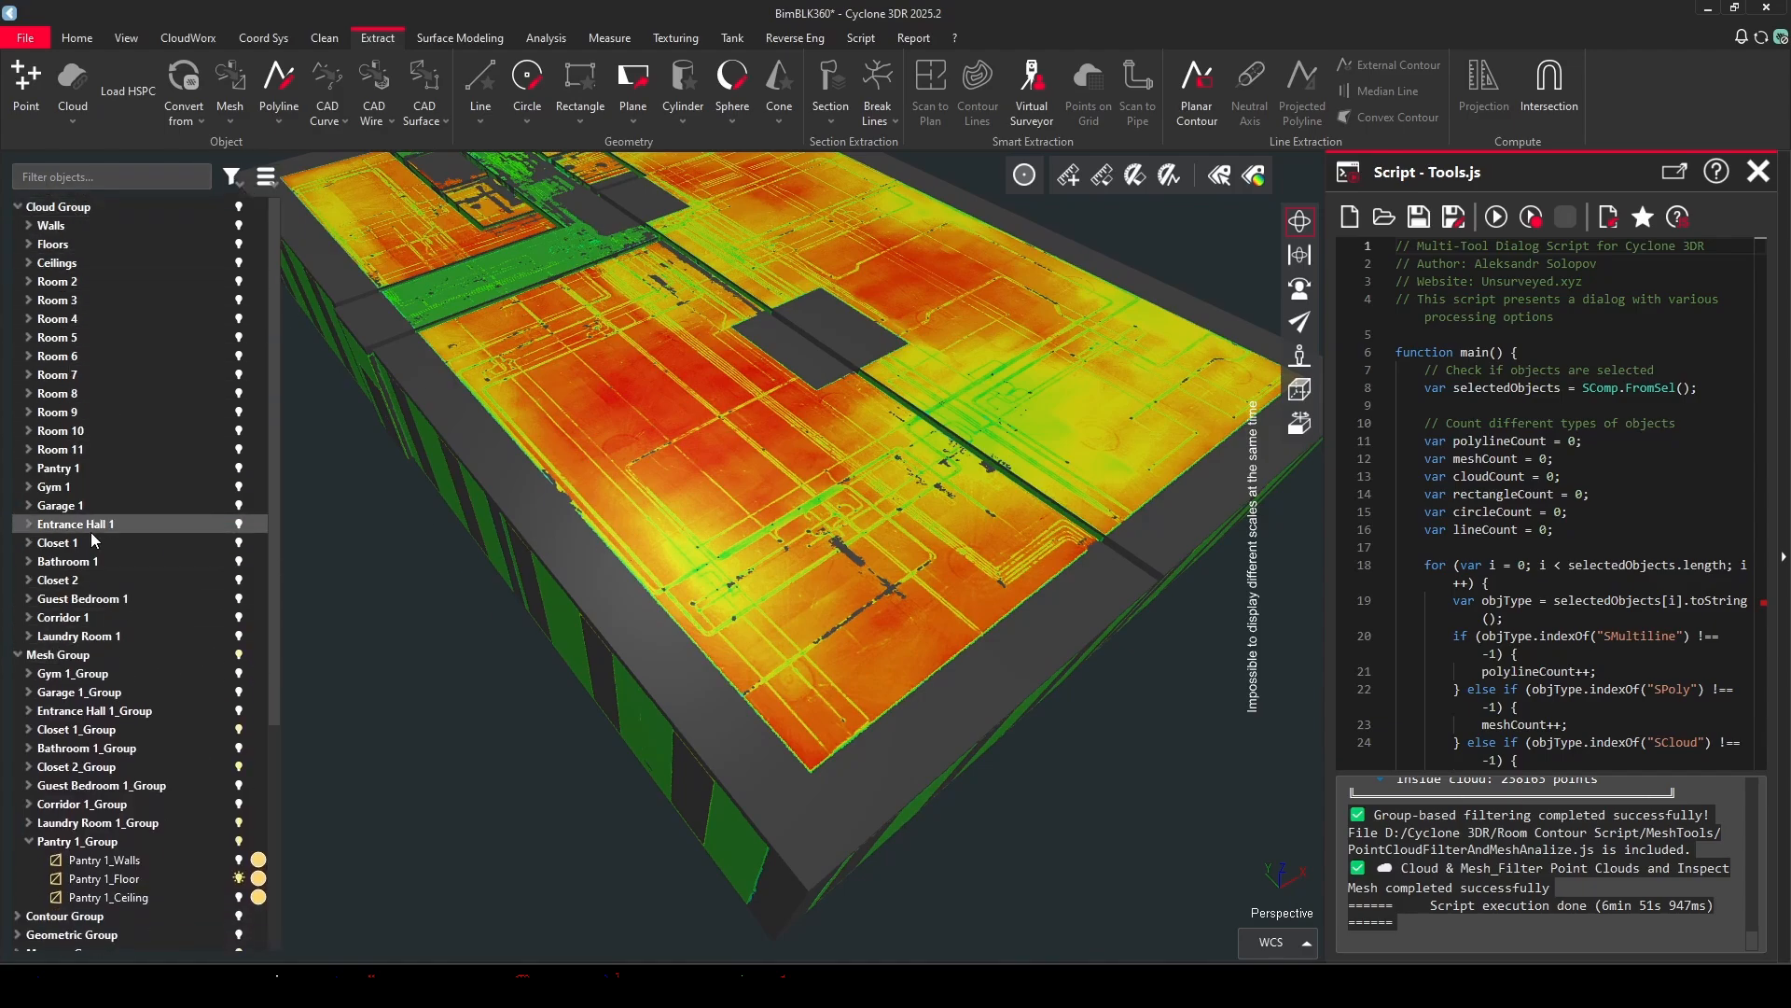
click(967, 872)
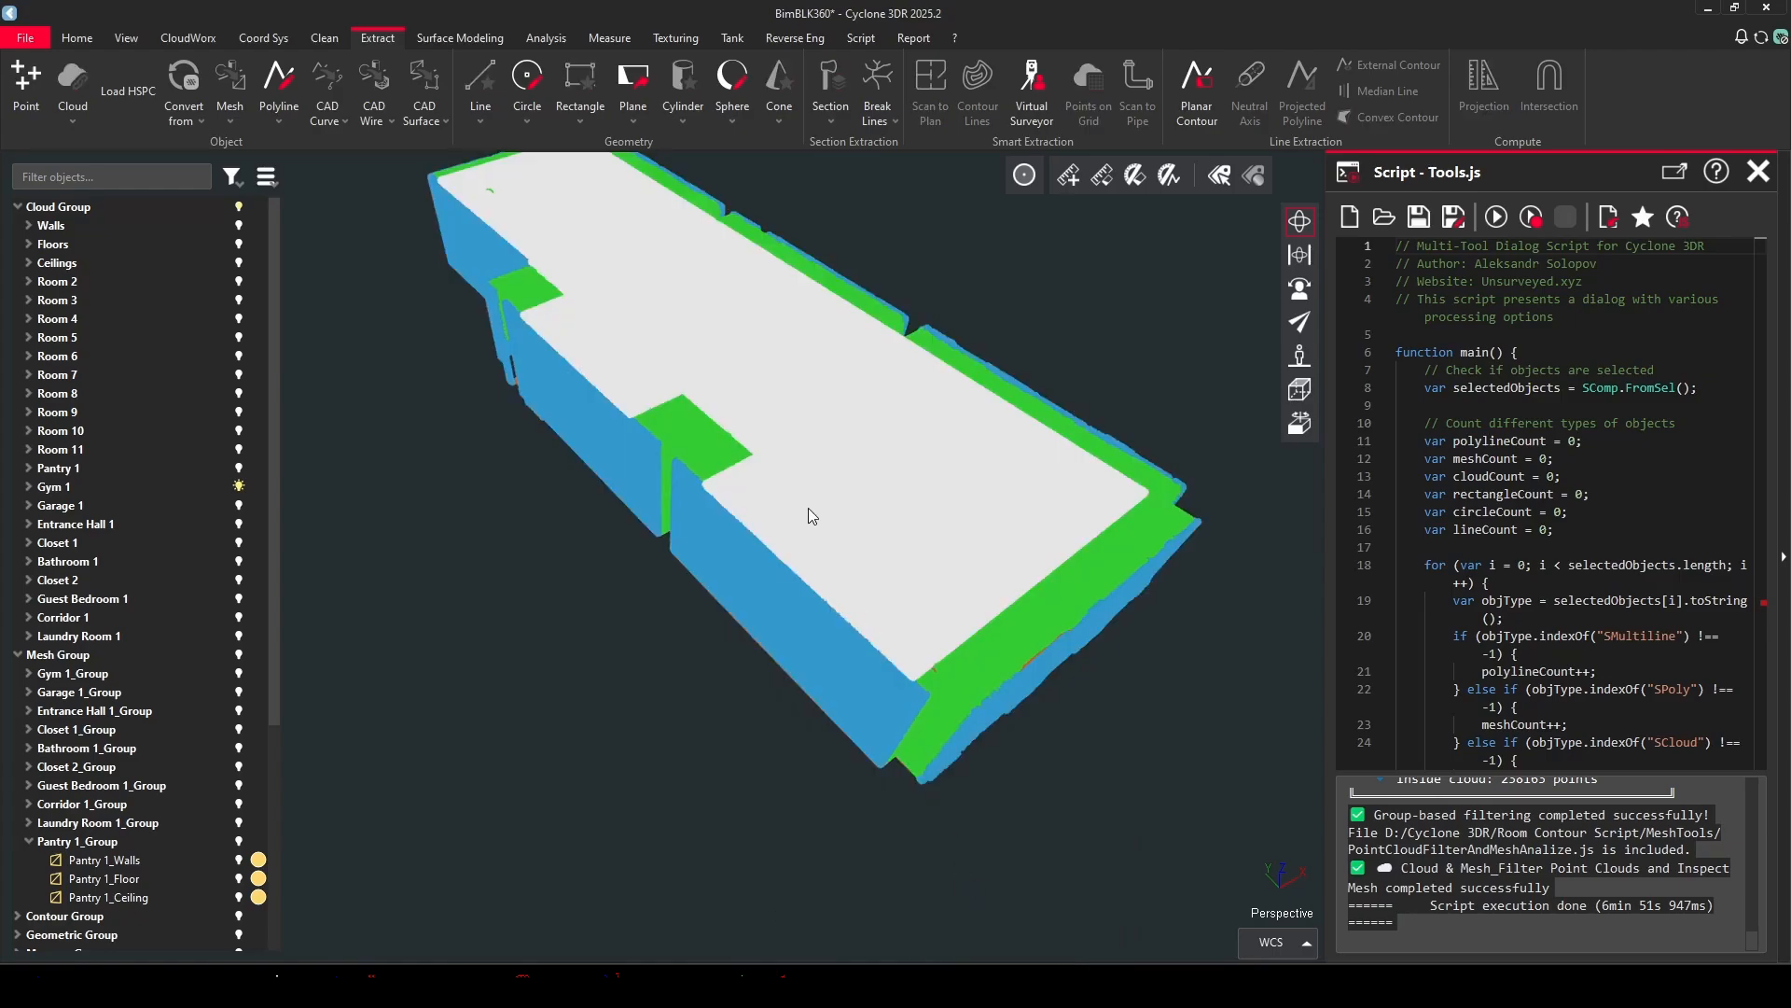
drag(778, 474, 609, 435)
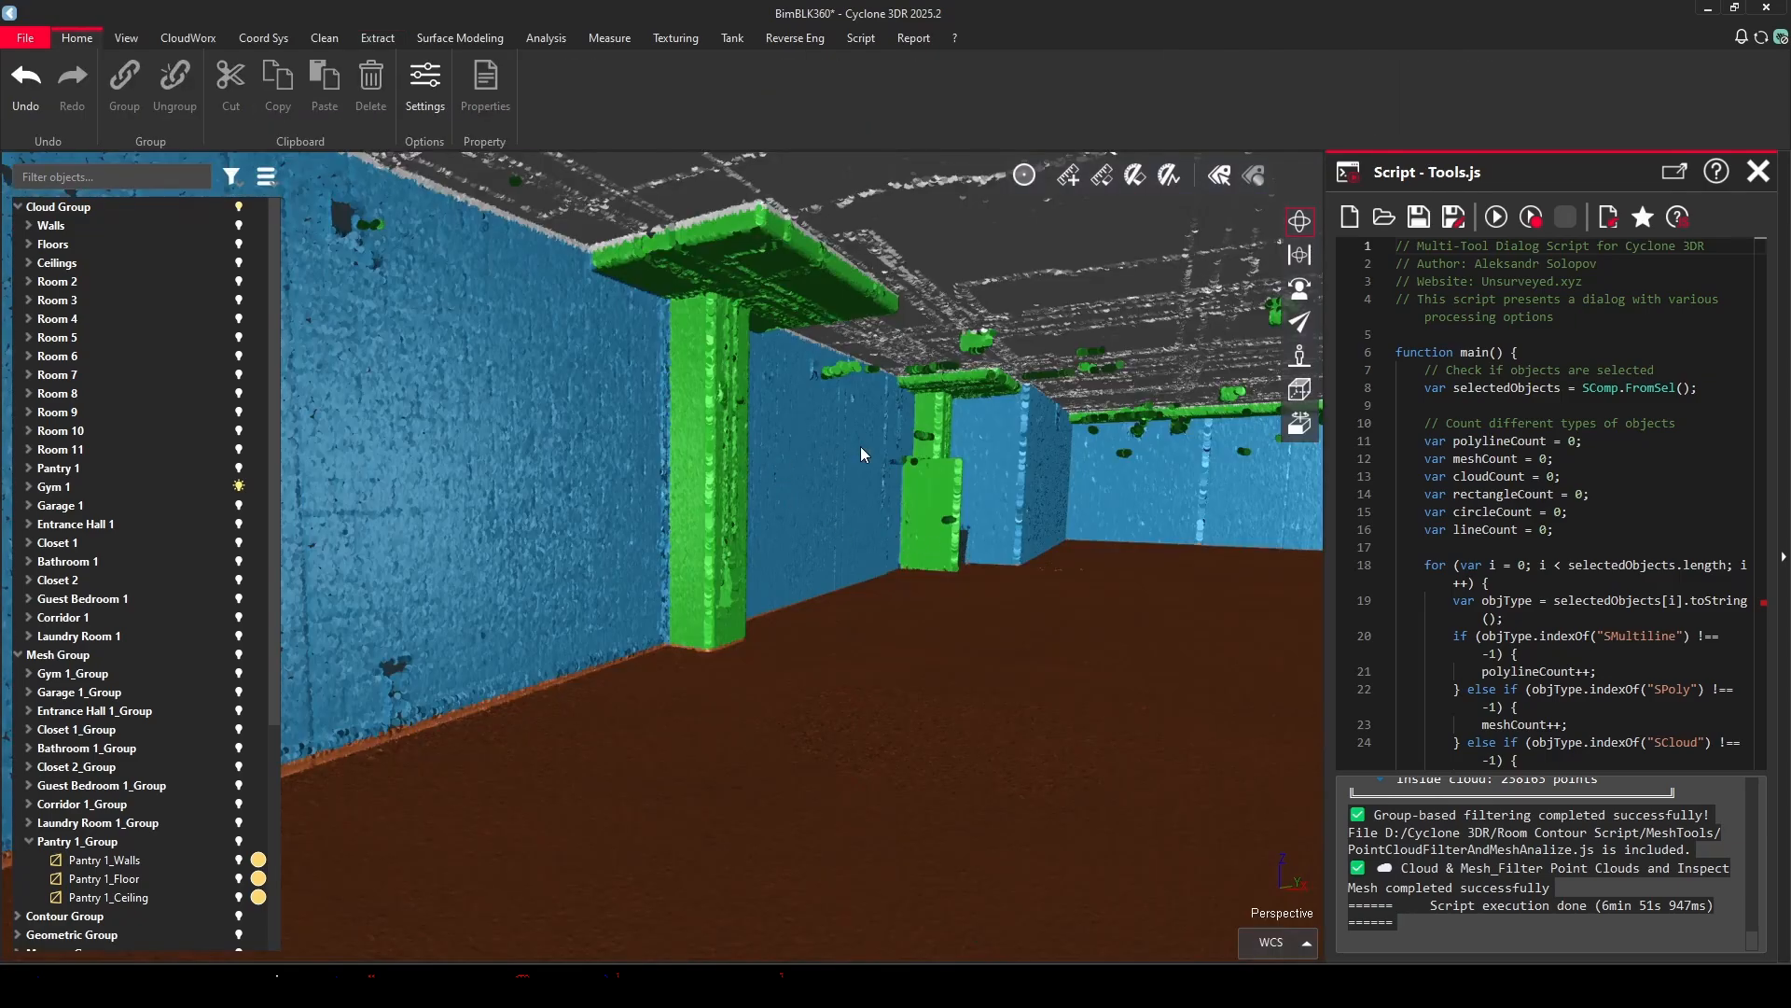
drag(861, 454, 599, 515)
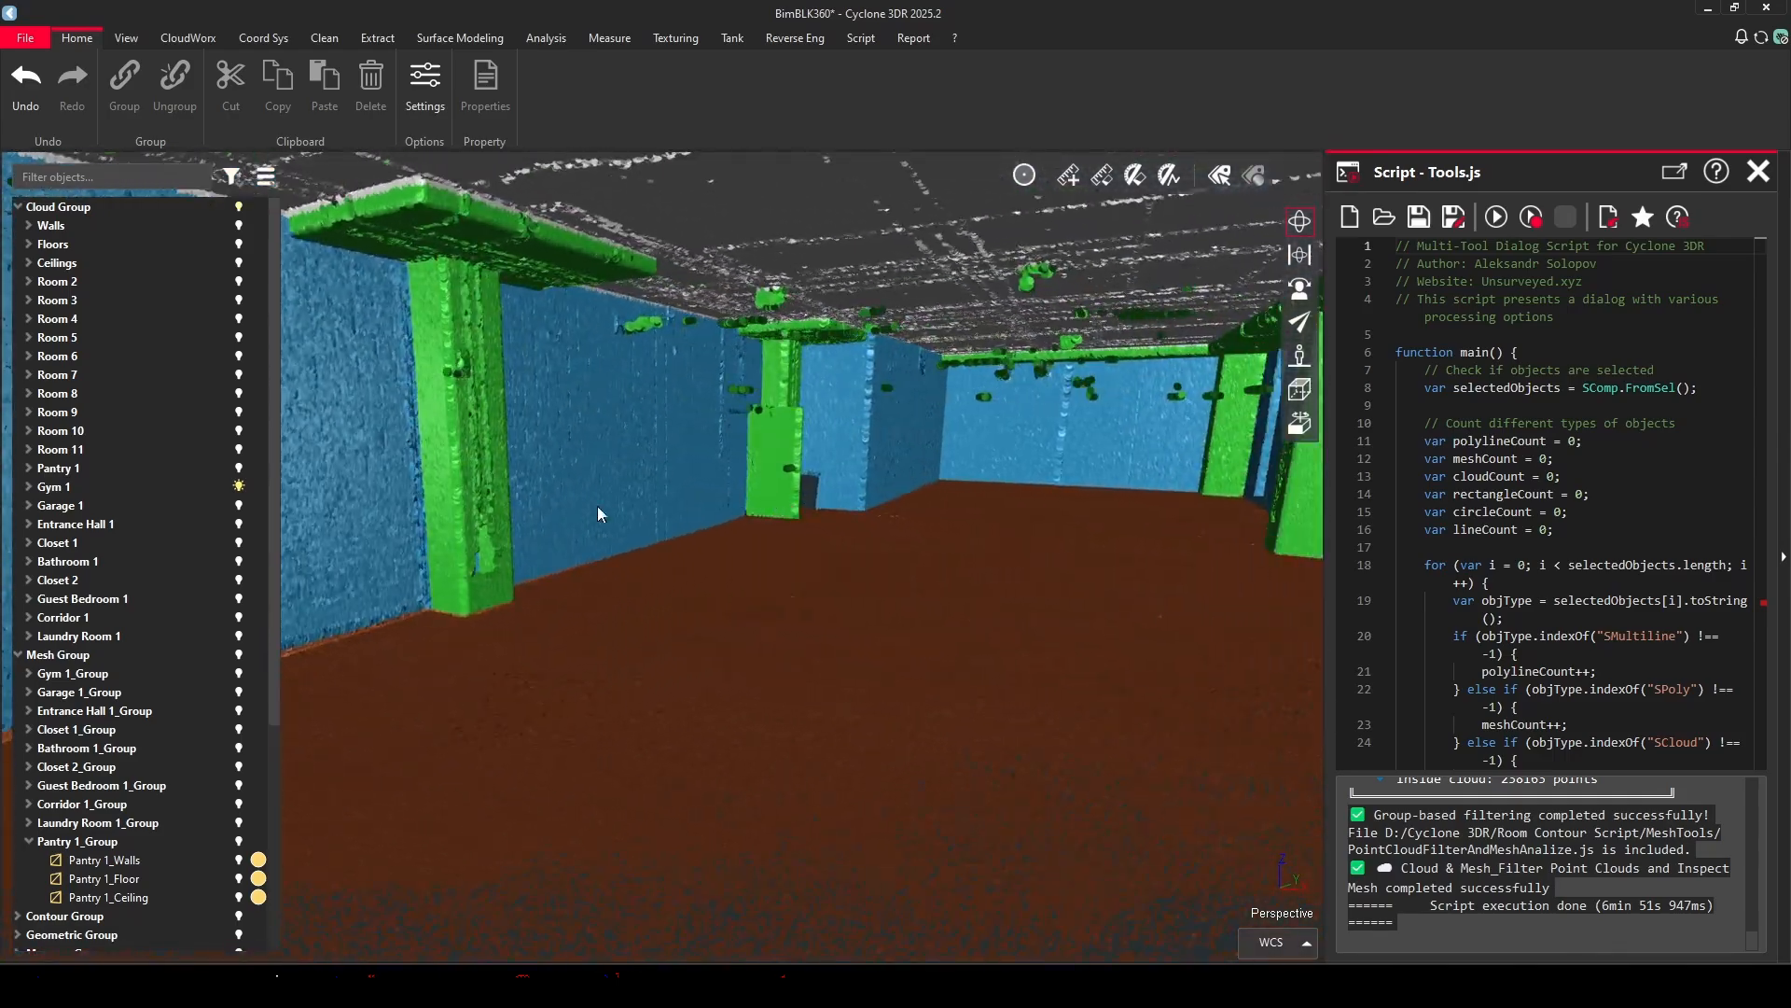
Expand the Gym 1 cloud folder and display the Gym 1_Group meshes with its clouds to compare them inside the room.
click(29, 488)
drag(1048, 443, 974, 460)
drag(860, 462, 899, 467)
scroll(742, 473, up, 5)
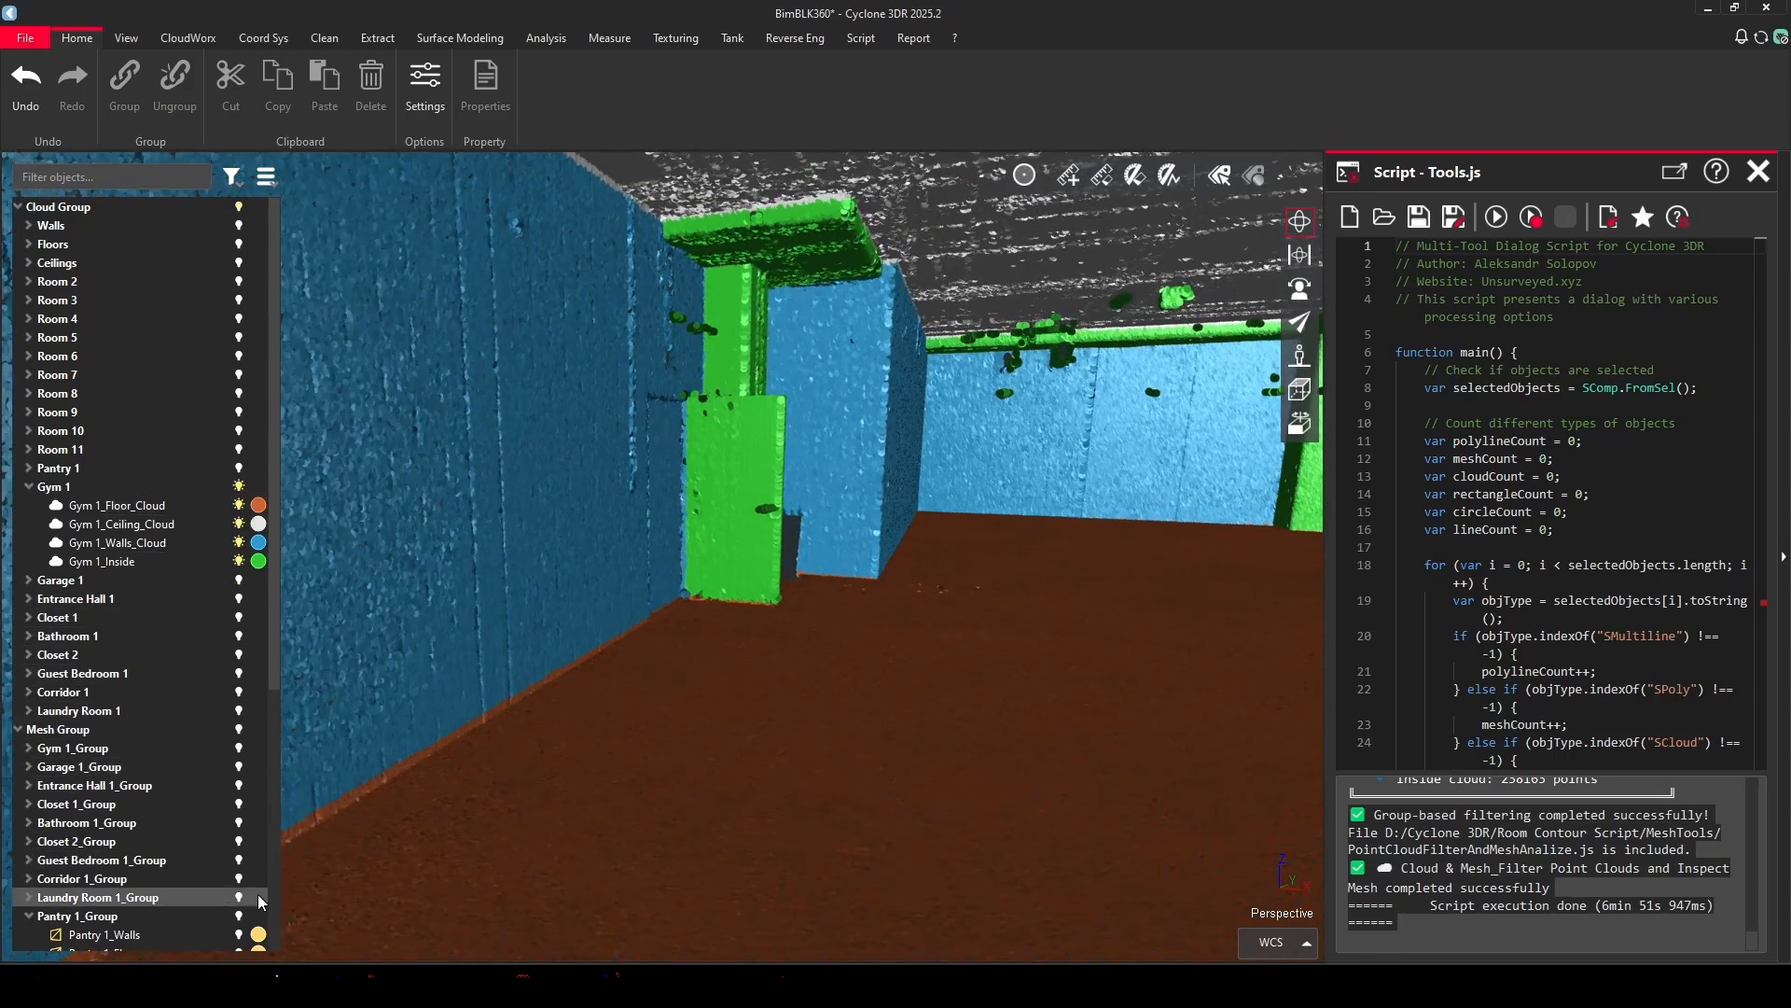
click(241, 747)
mouse_move(656, 512)
mouse_down()
mouse_move(973, 551)
mouse_move(309, 511)
mouse_move(939, 529)
mouse_up()
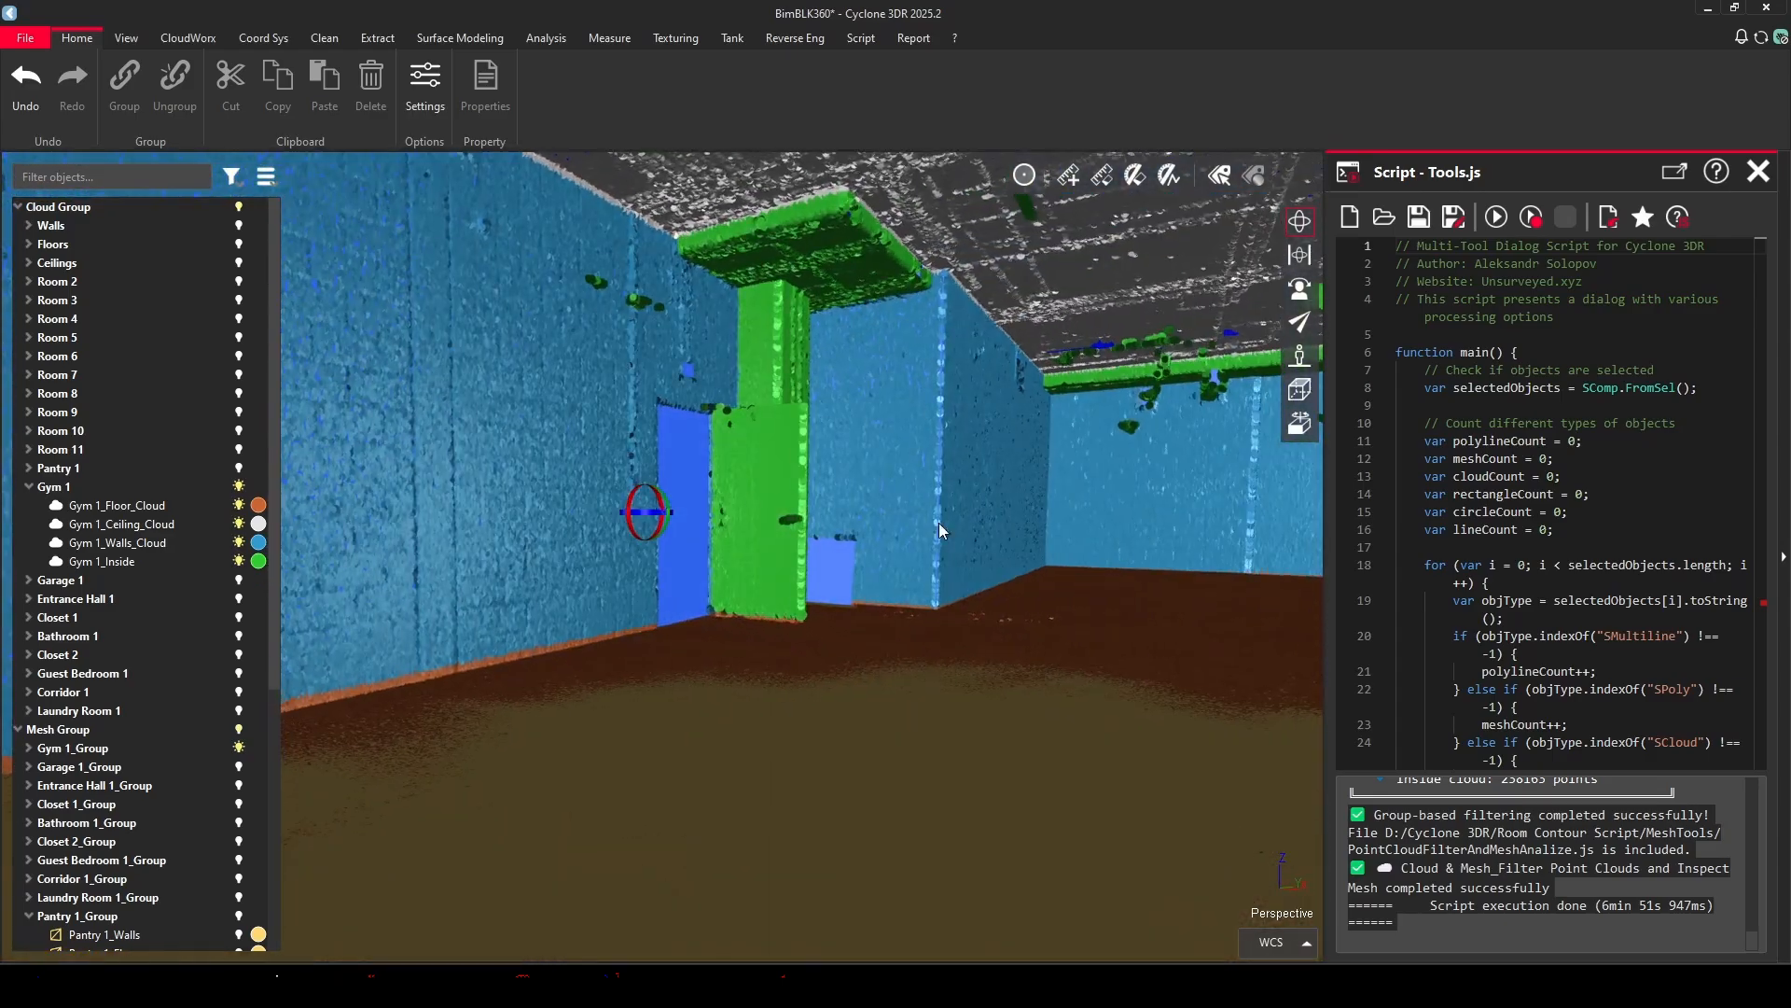
Display only the Gym 1_Inside cloud and examine its points from several angles.
right_drag(939, 528, 737, 488)
click(647, 389)
right_click(647, 389)
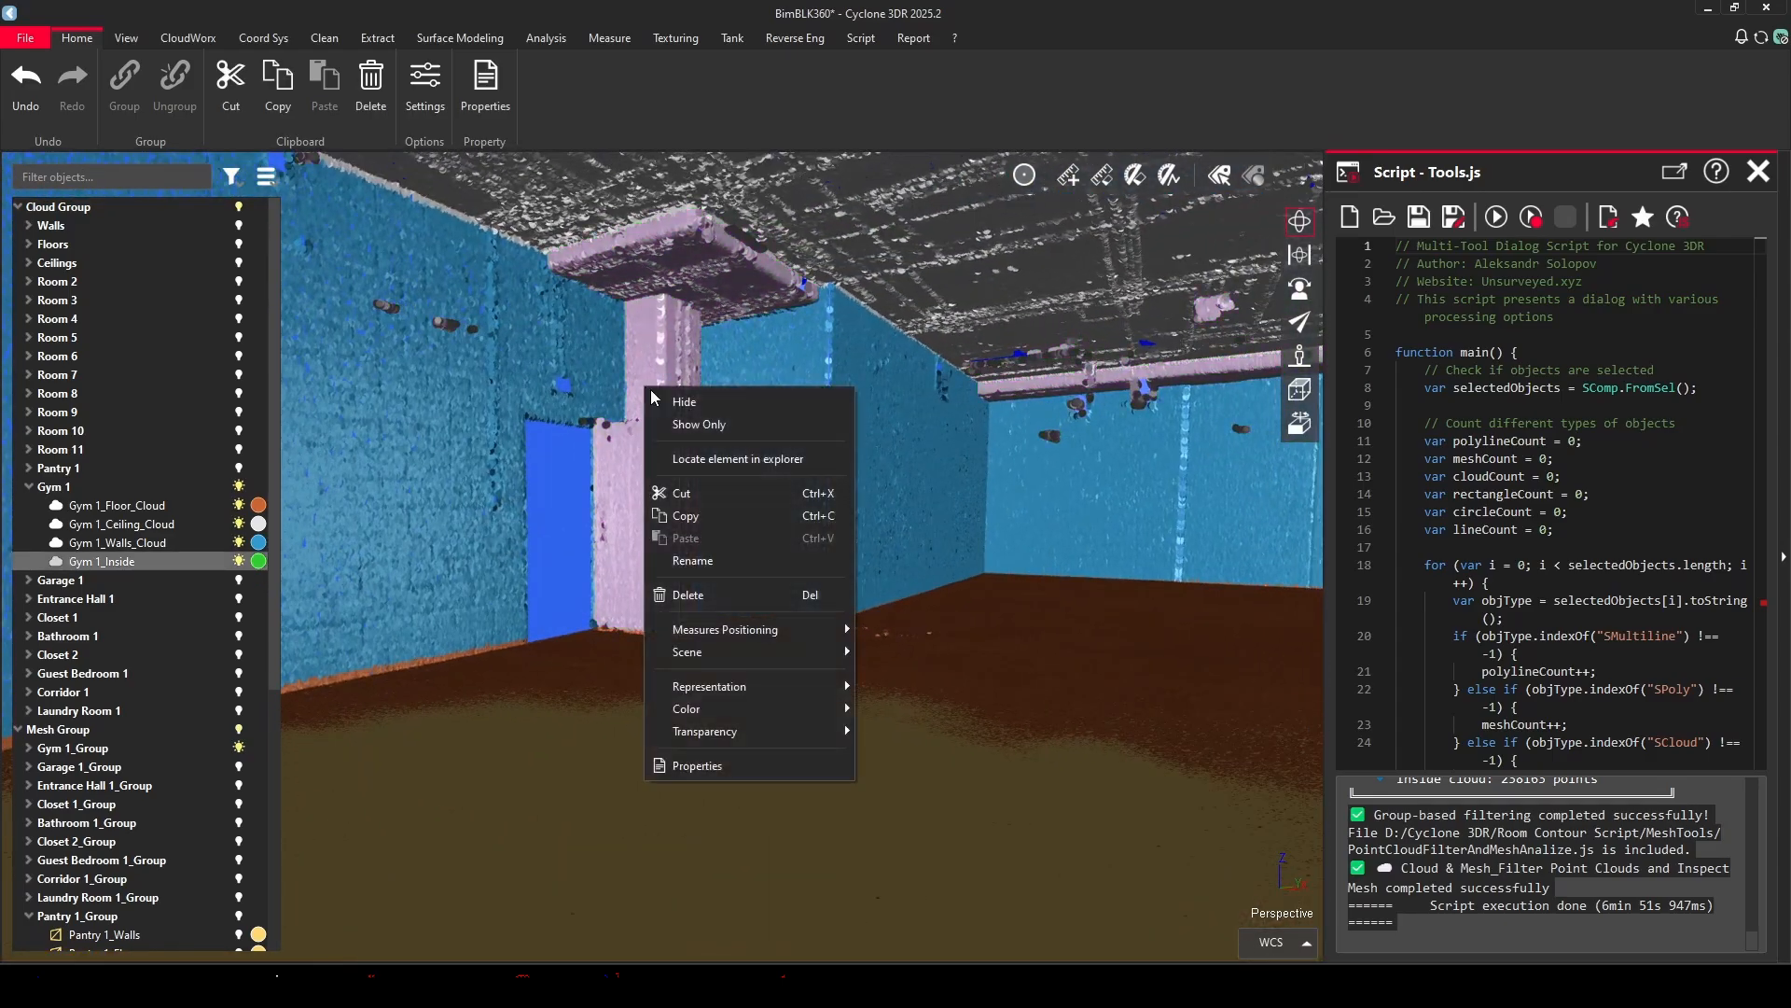
click(690, 424)
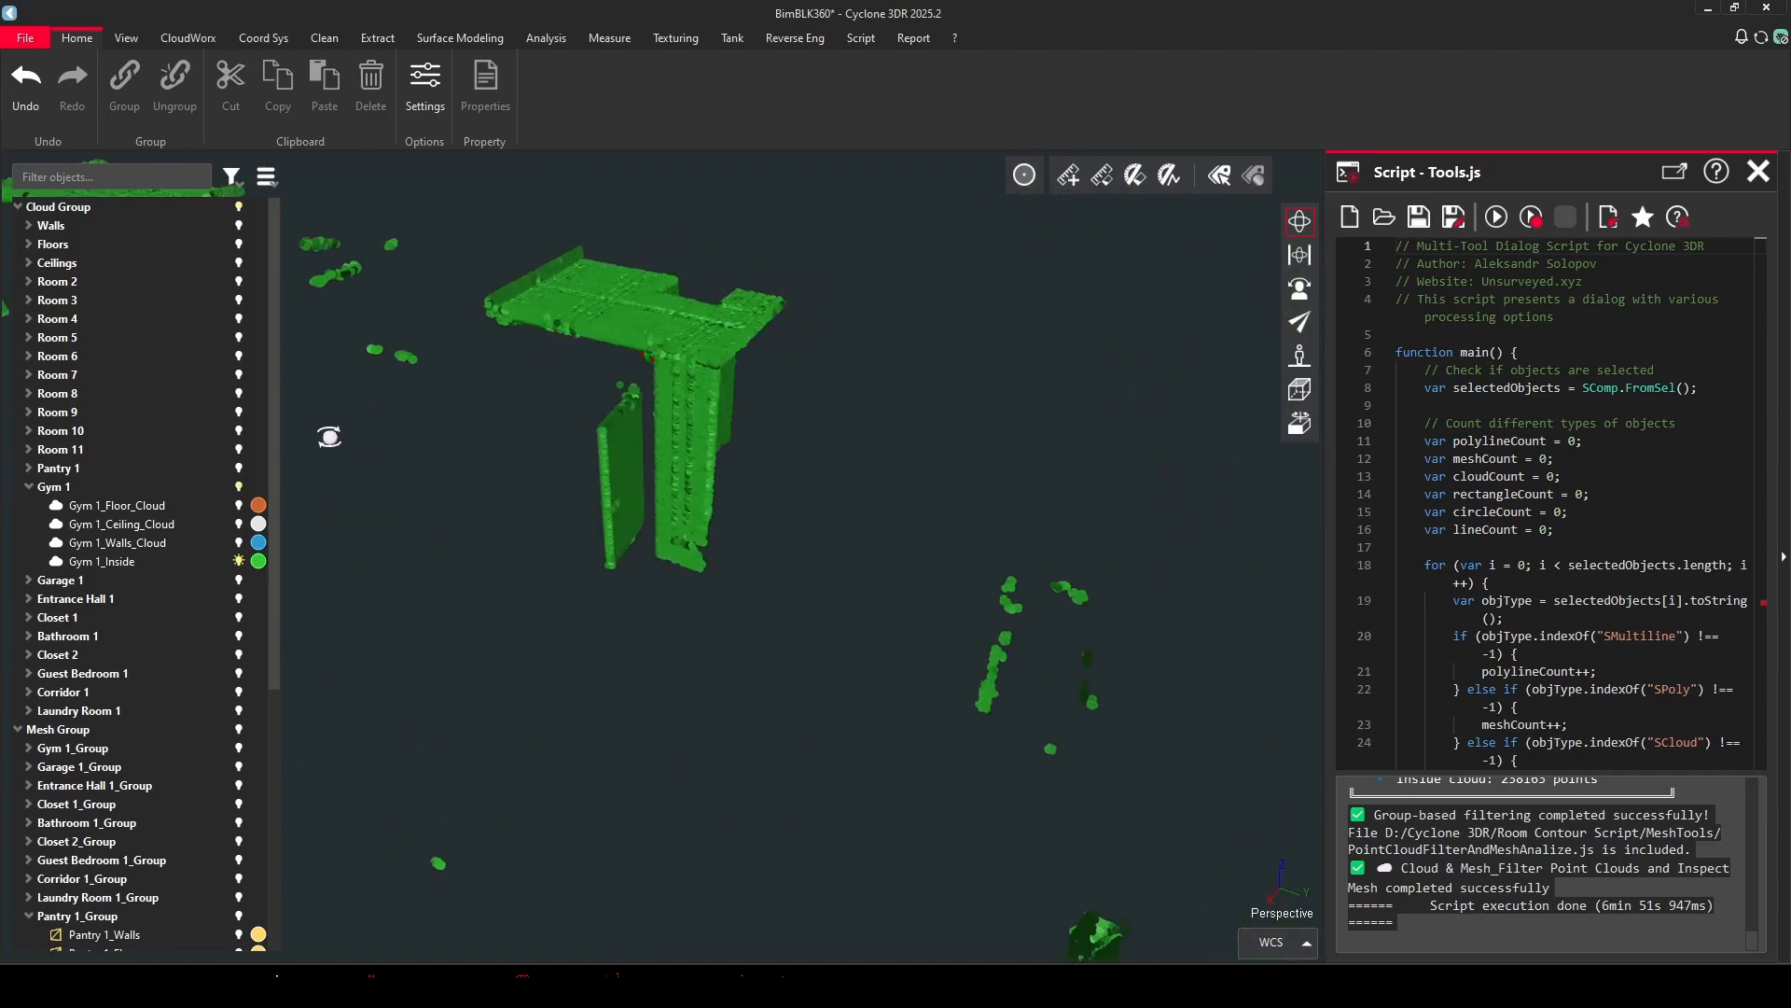
drag(387, 434, 351, 469)
drag(1236, 513, 818, 278)
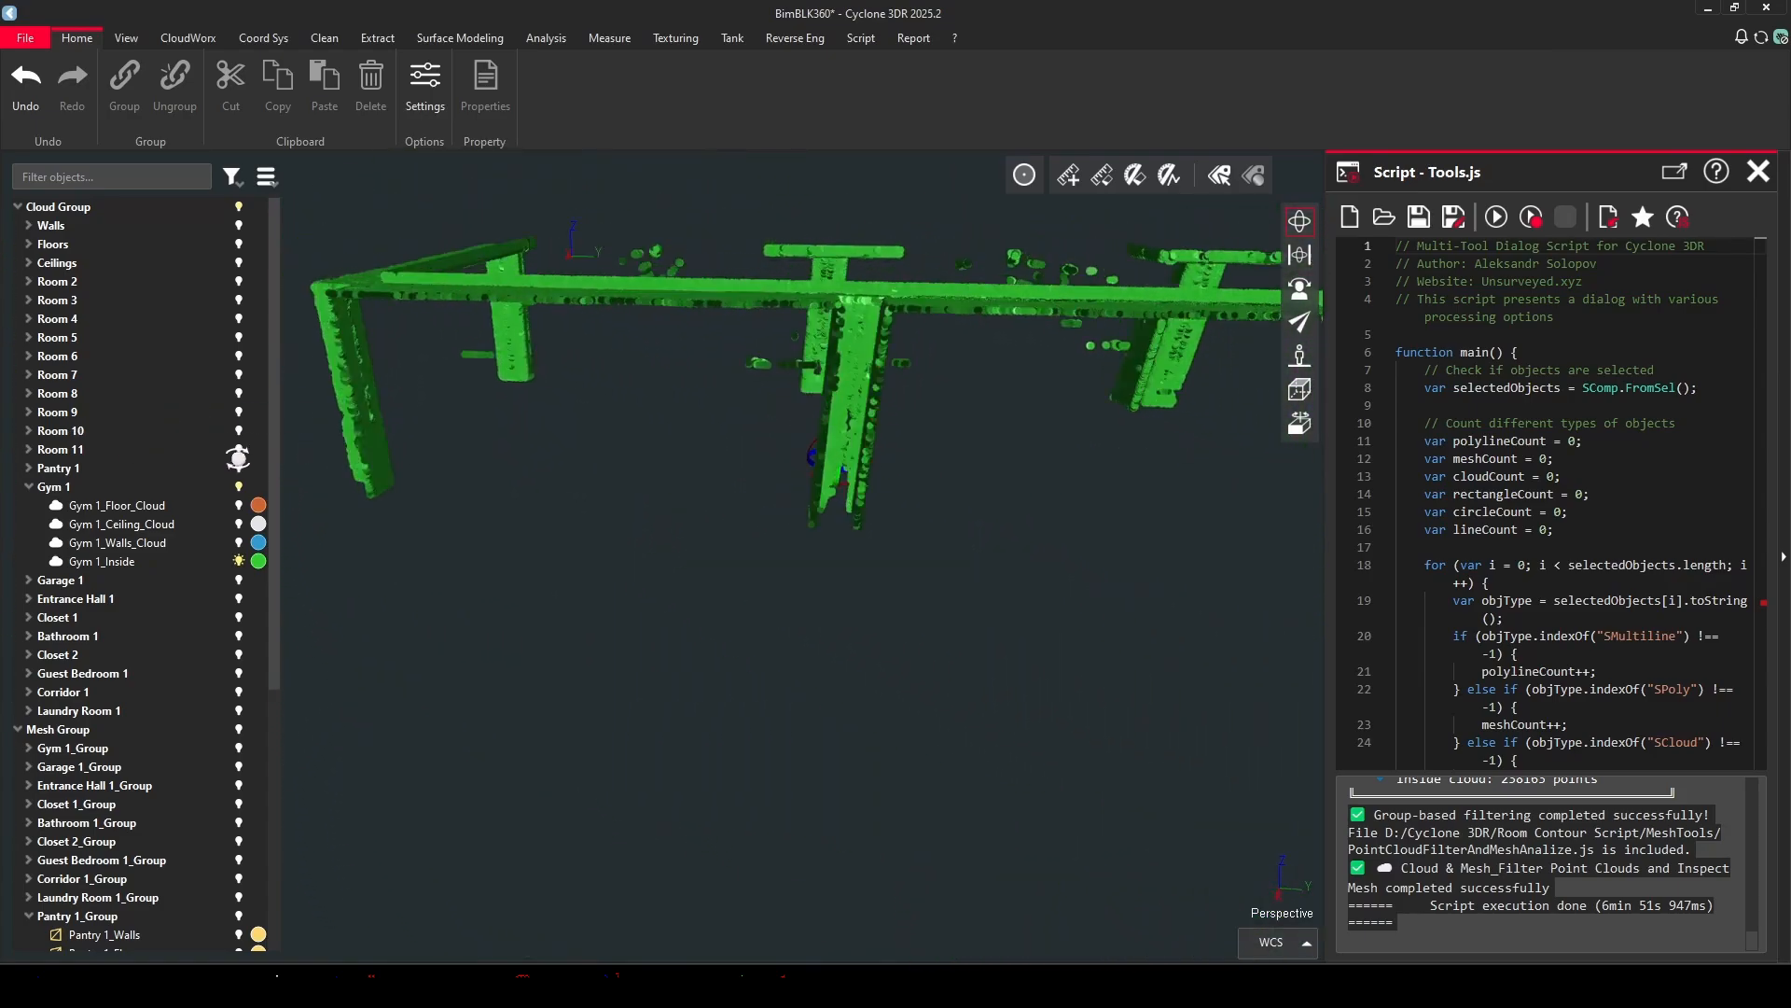
drag(238, 457, 419, 510)
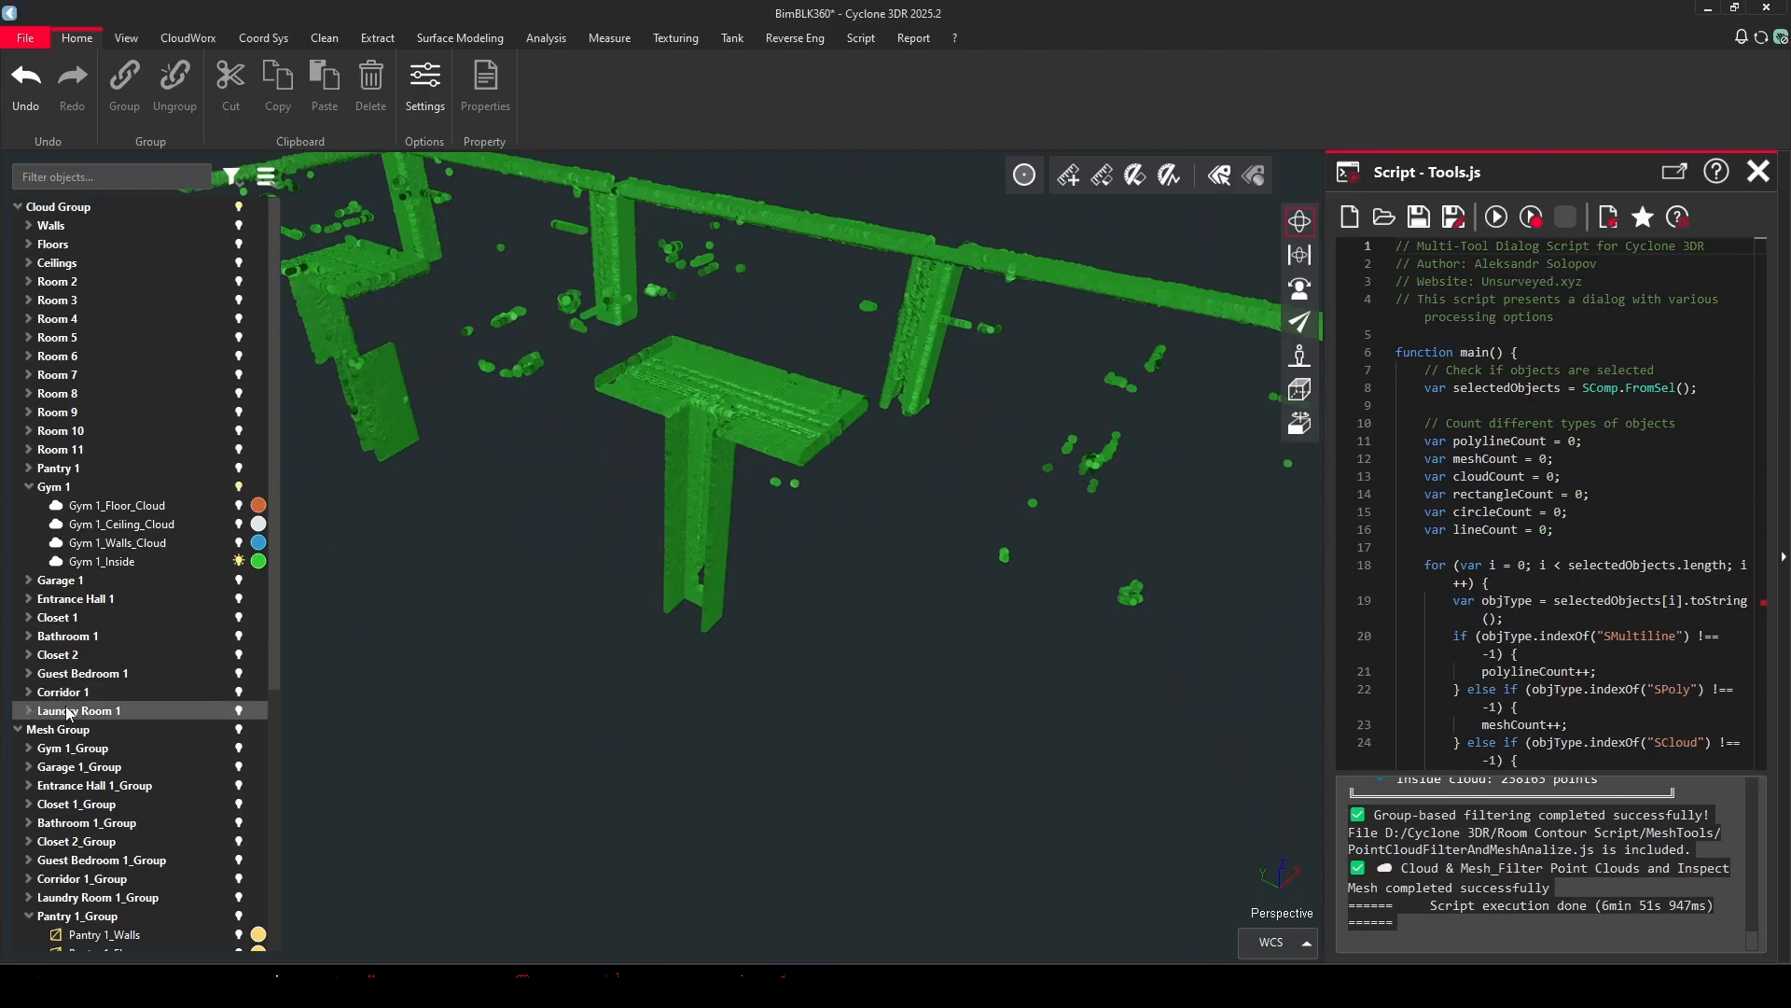